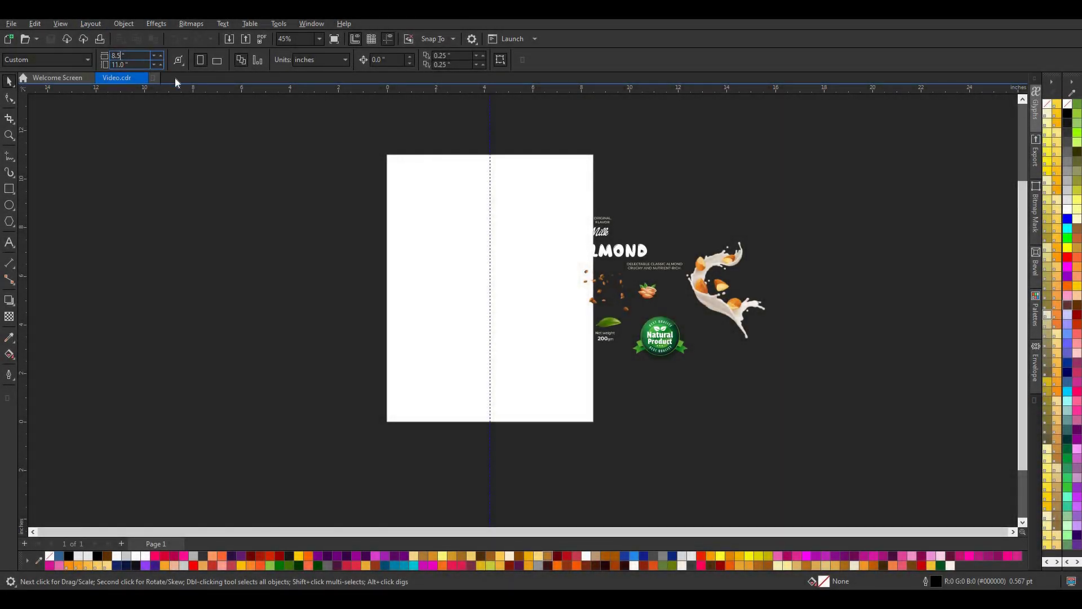
- Set the page to 4.2 × 7.6 inches and zoom in beside the almond artwork
key("BackSpace")
key("BackSpace")
key("BackSpace")
type("4")
type("7")
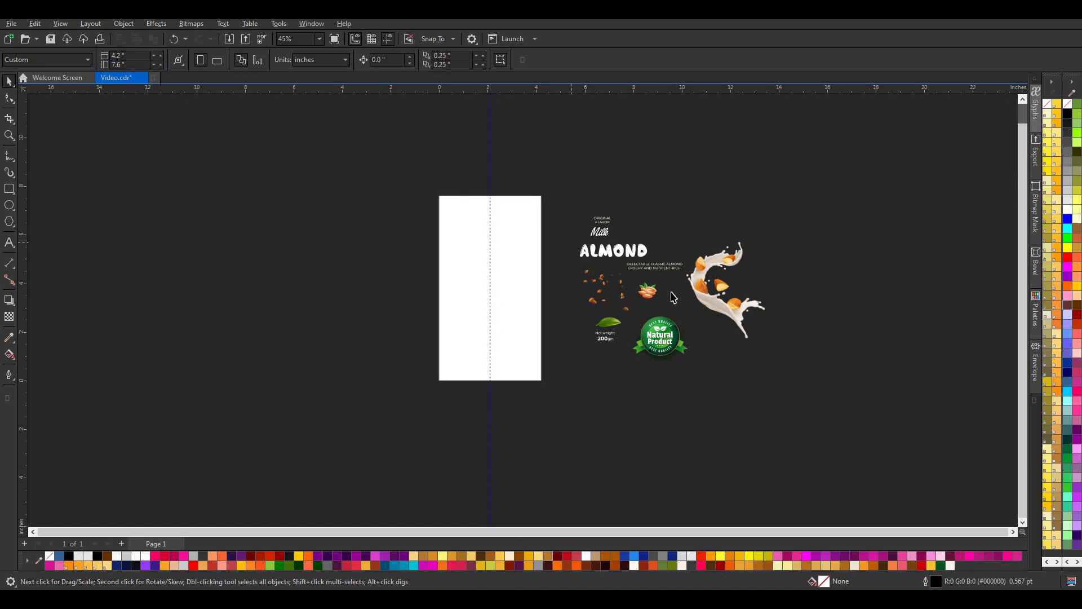
scroll(672, 297, "up", 3)
left_click(634, 366)
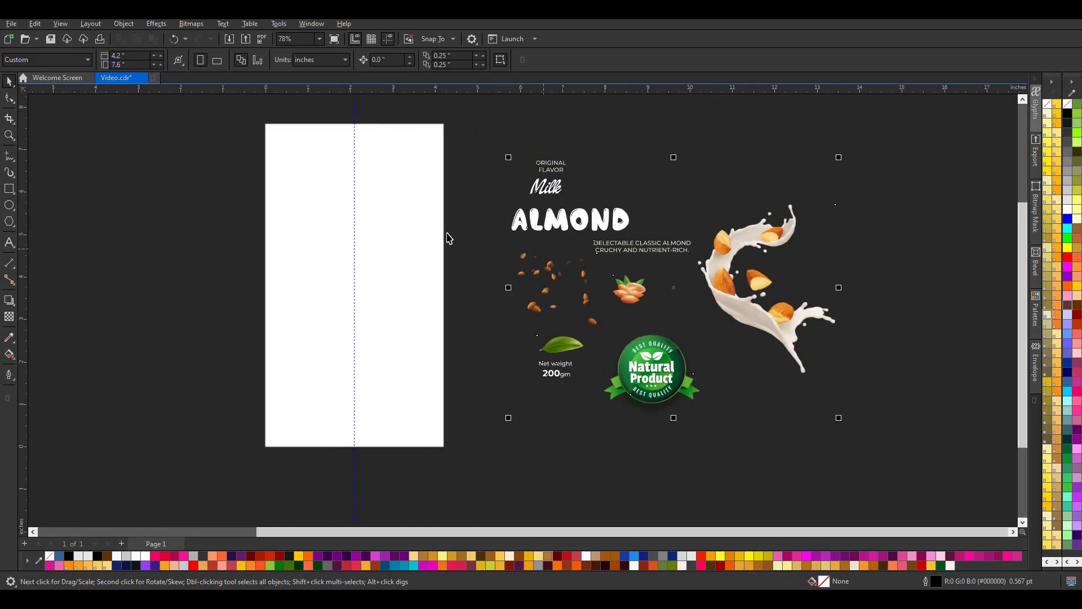
left_click(414, 214)
left_click(9, 189)
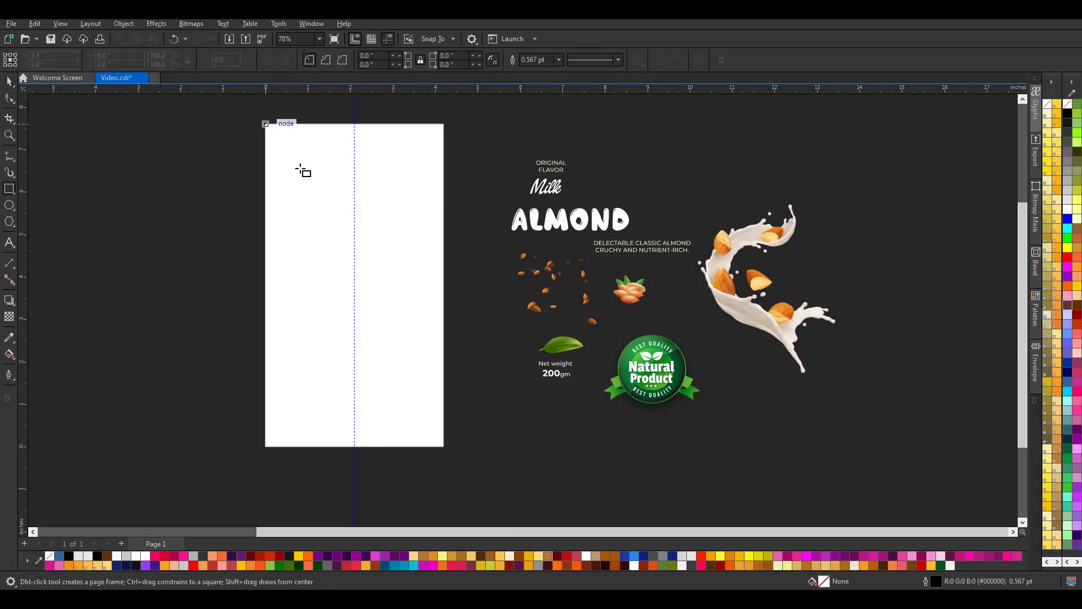
- Draw a 4.2 × 7.6 inch page-covering rectangle filled brown #AE6C16 with no outline
left_click_drag(265, 123, 444, 447)
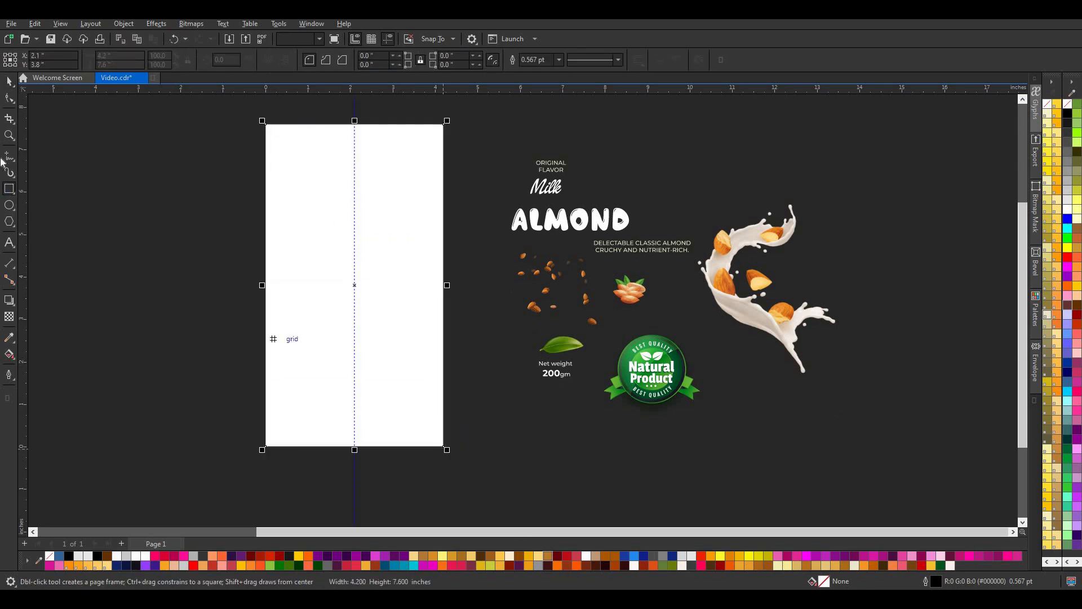
scroll(547, 254, "down", 2)
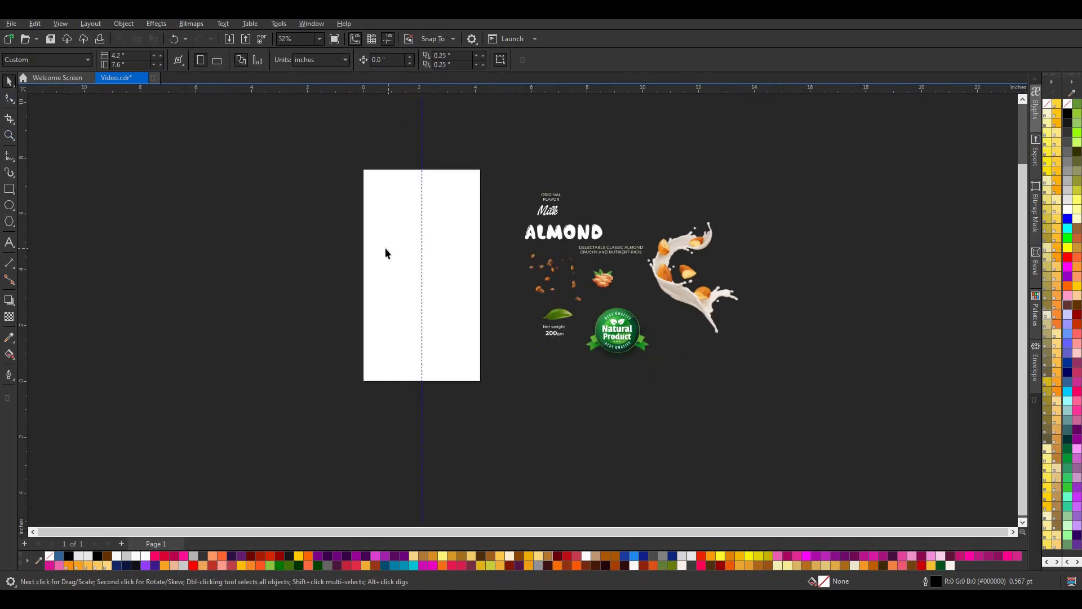
scroll(385, 248, "up", 3)
scroll(496, 272, "down", 1)
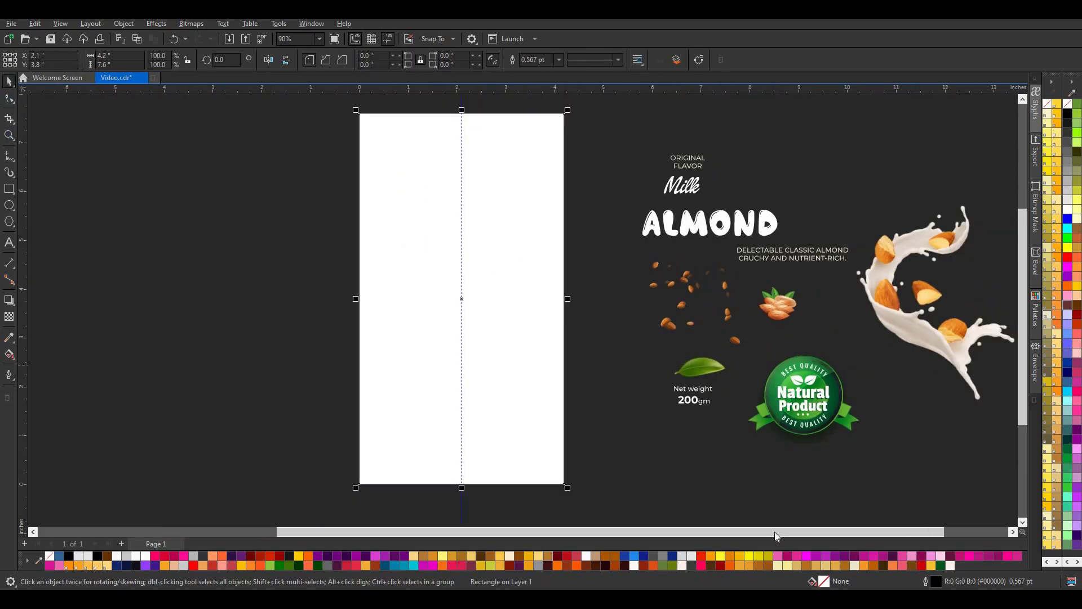
left_click(844, 565)
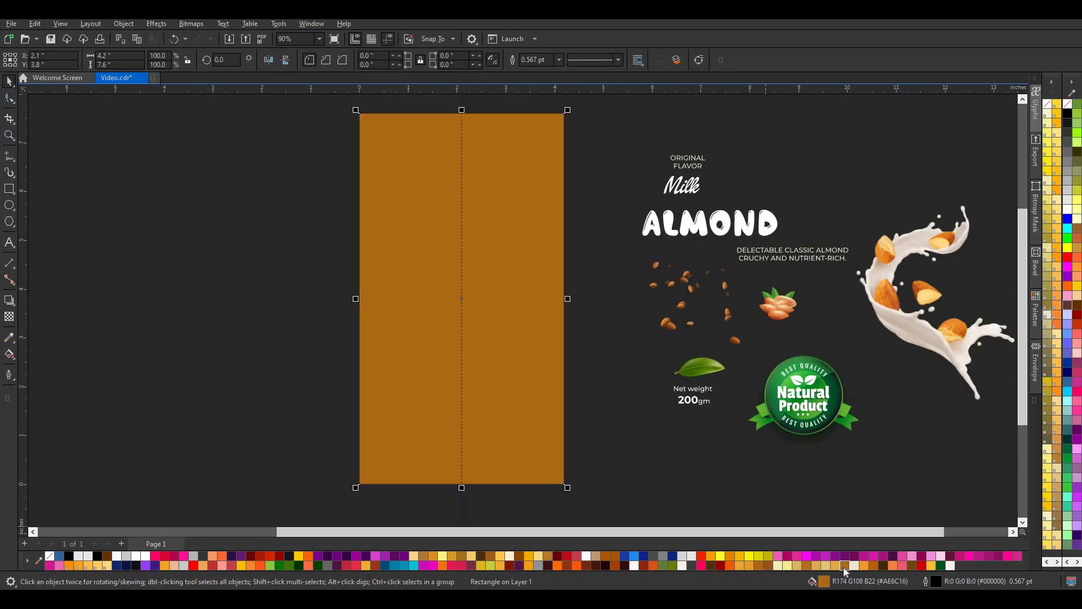
right_click(50, 556)
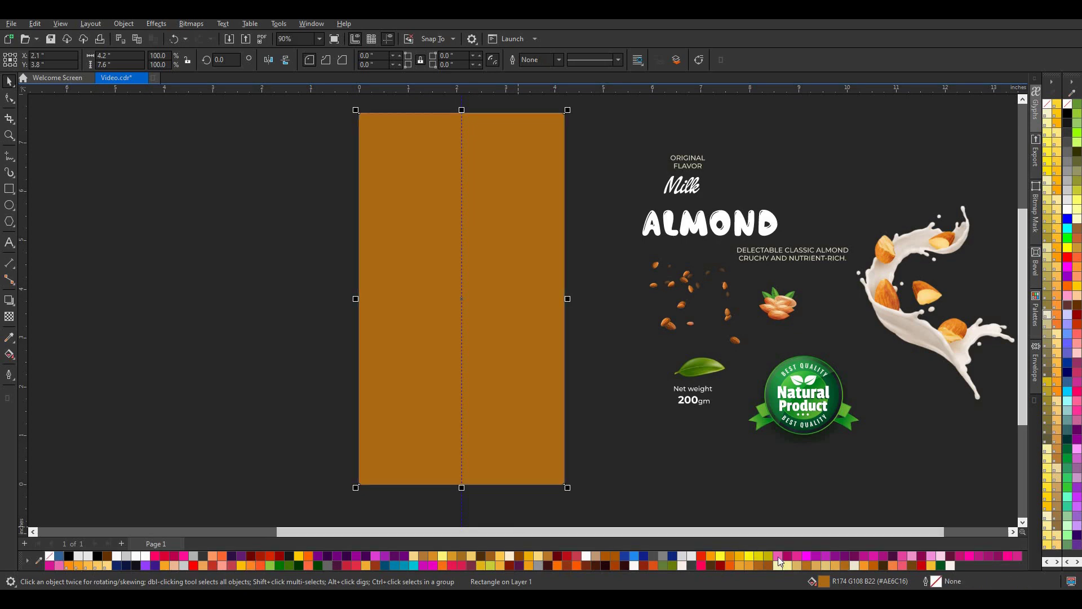
left_click(806, 563)
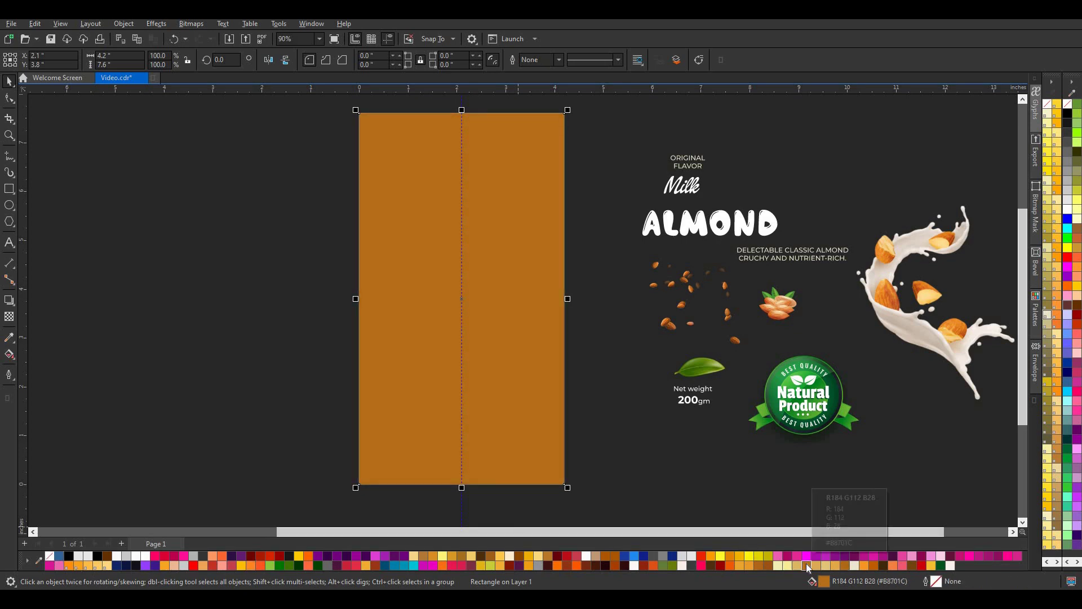
left_click(843, 566)
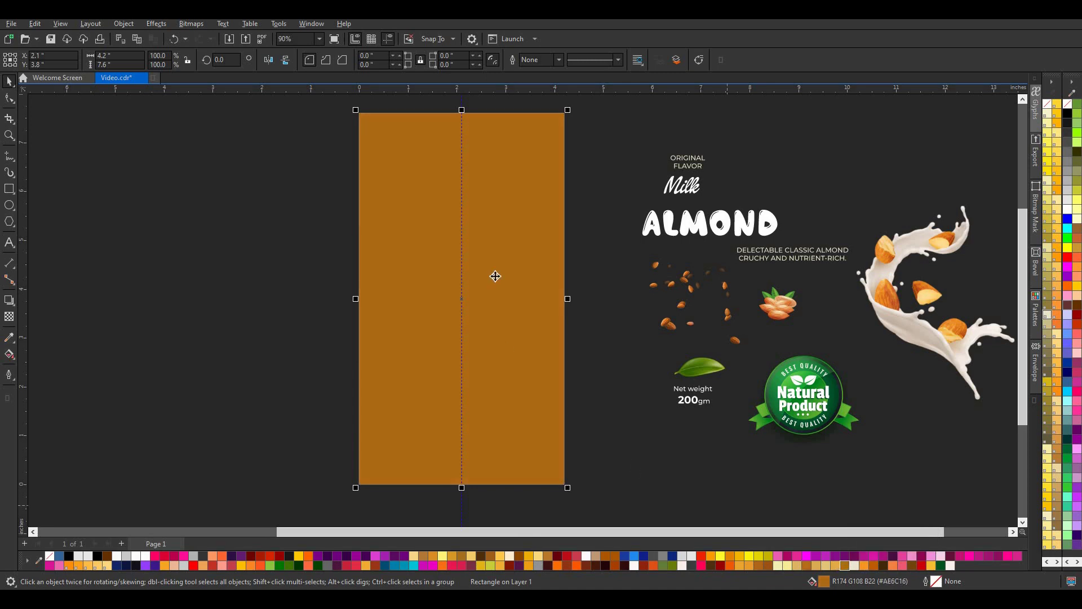
left_click(9, 316)
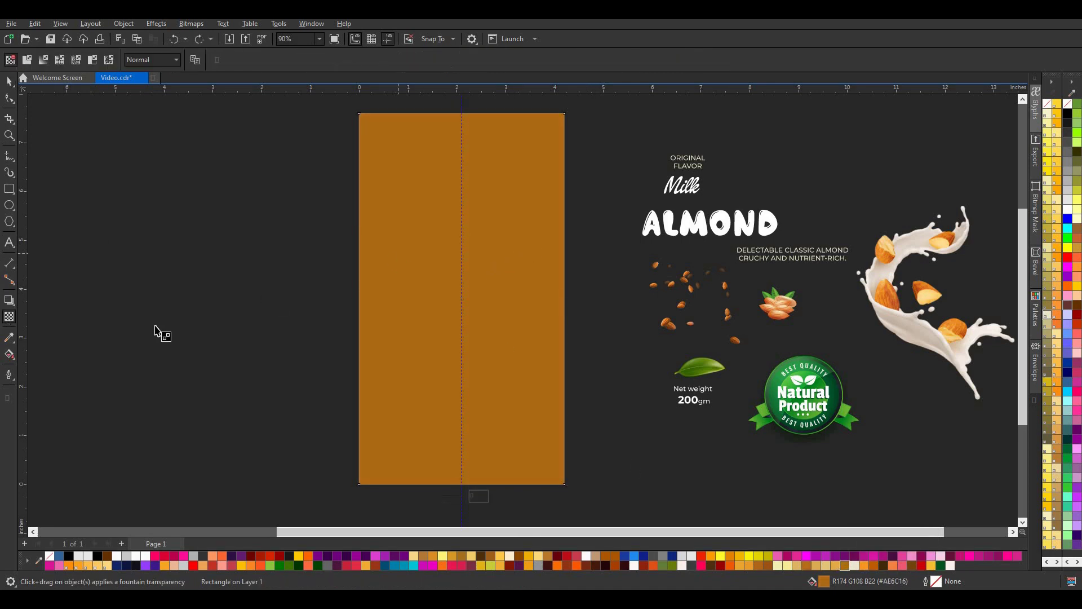
- Fill the rectangle with an elliptical fountain gradient, orange centre fading to brown edges
left_click(9, 354)
left_click(43, 60)
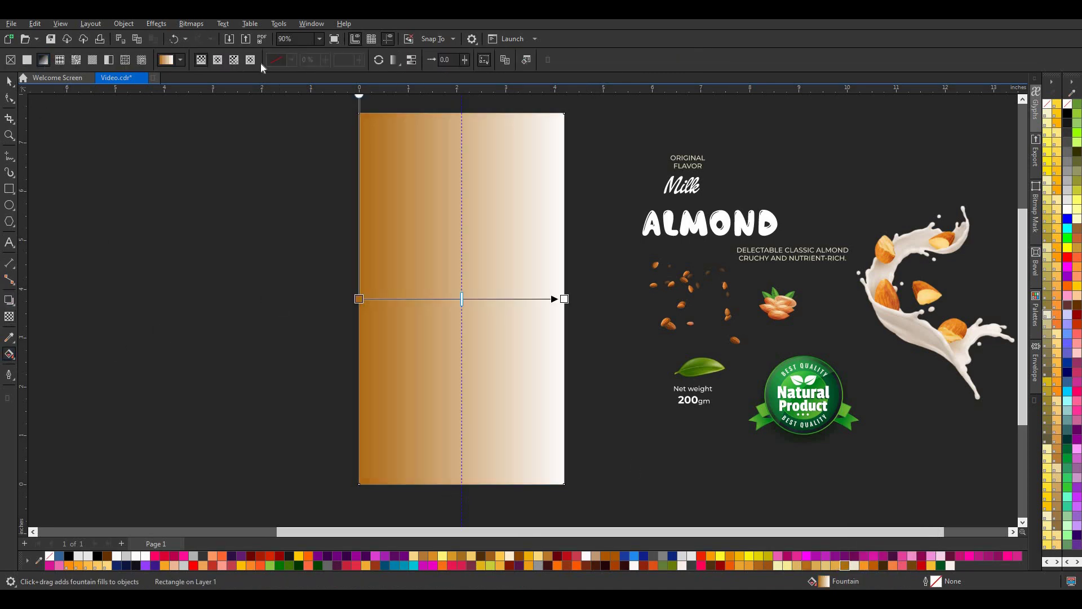
left_click(218, 60)
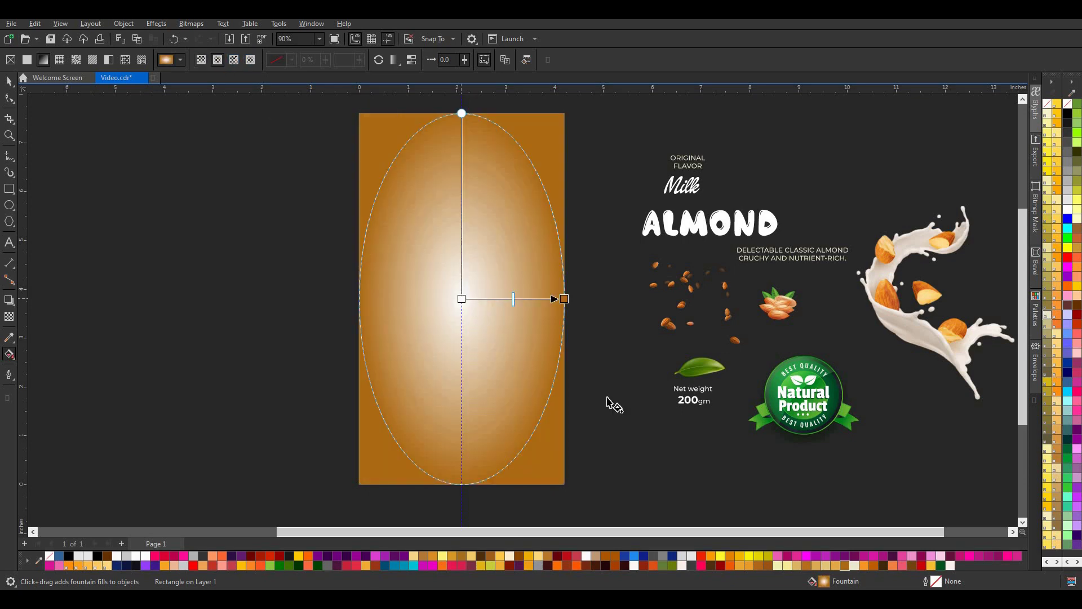
left_click(860, 562)
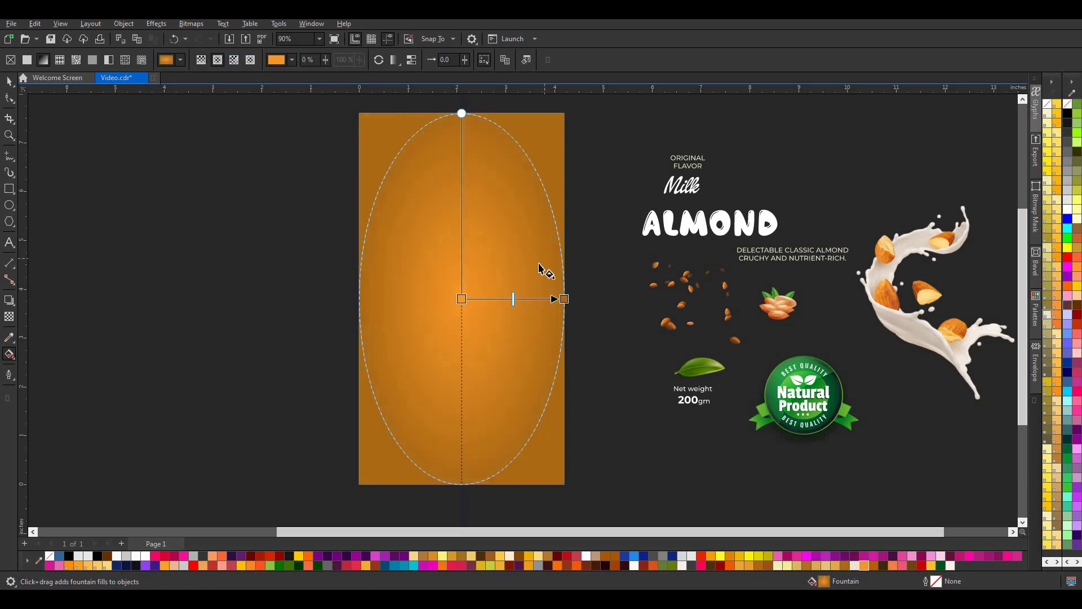
left_click_drag(564, 298, 575, 300)
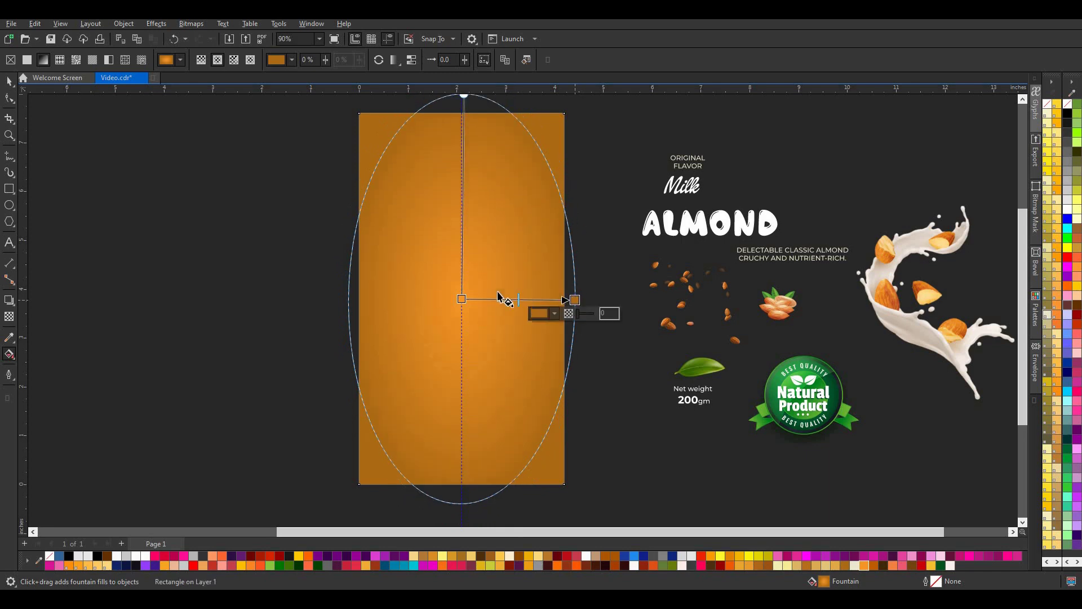
scroll(489, 292, "down", 1)
left_click_drag(470, 145, 468, 172)
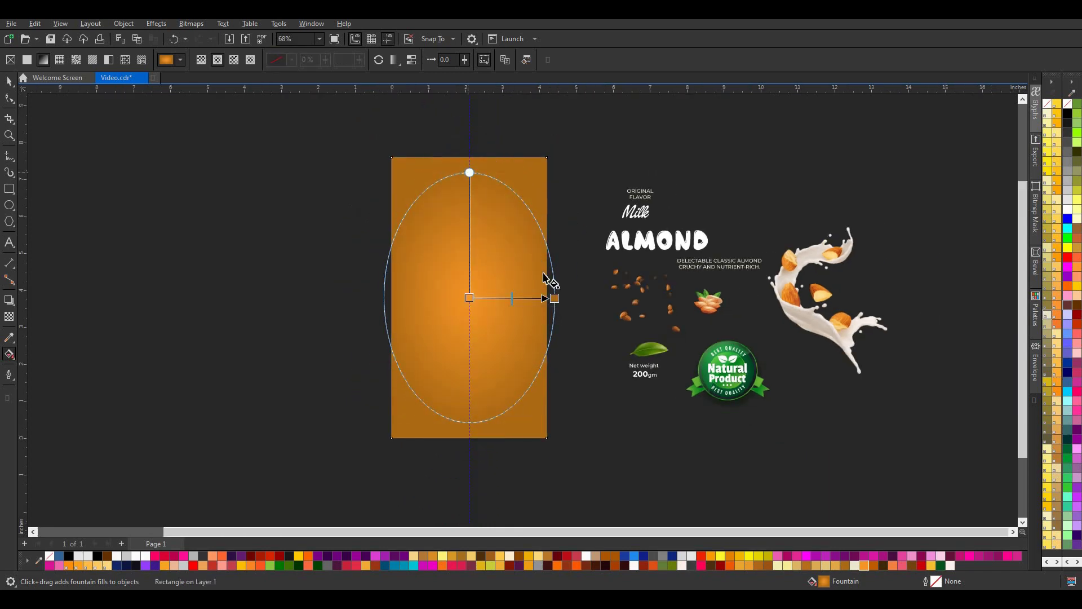
left_click_drag(562, 299, 570, 298)
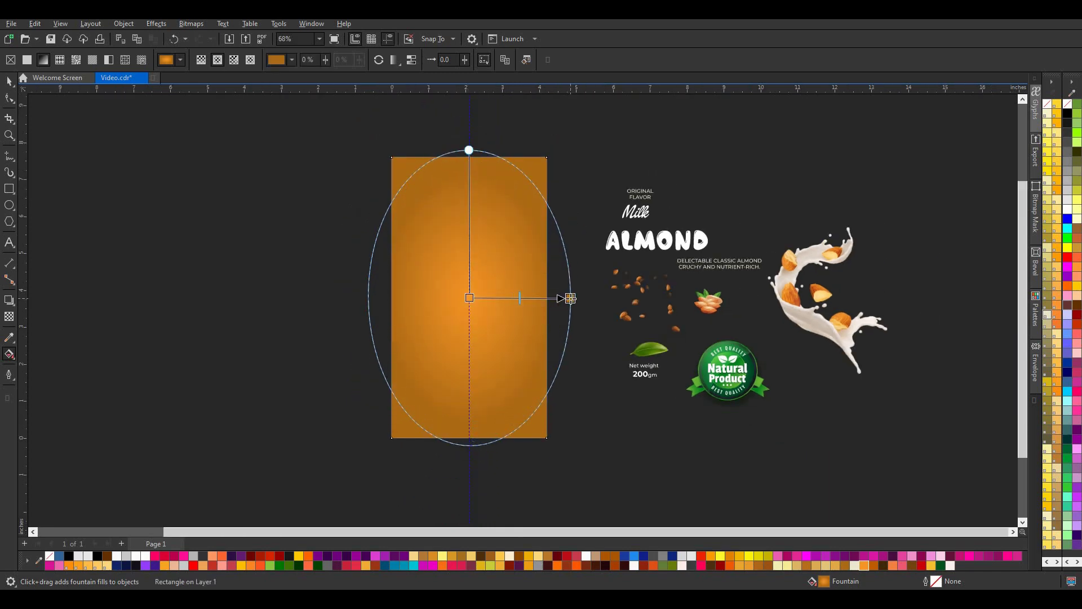
left_click_drag(469, 150, 470, 156)
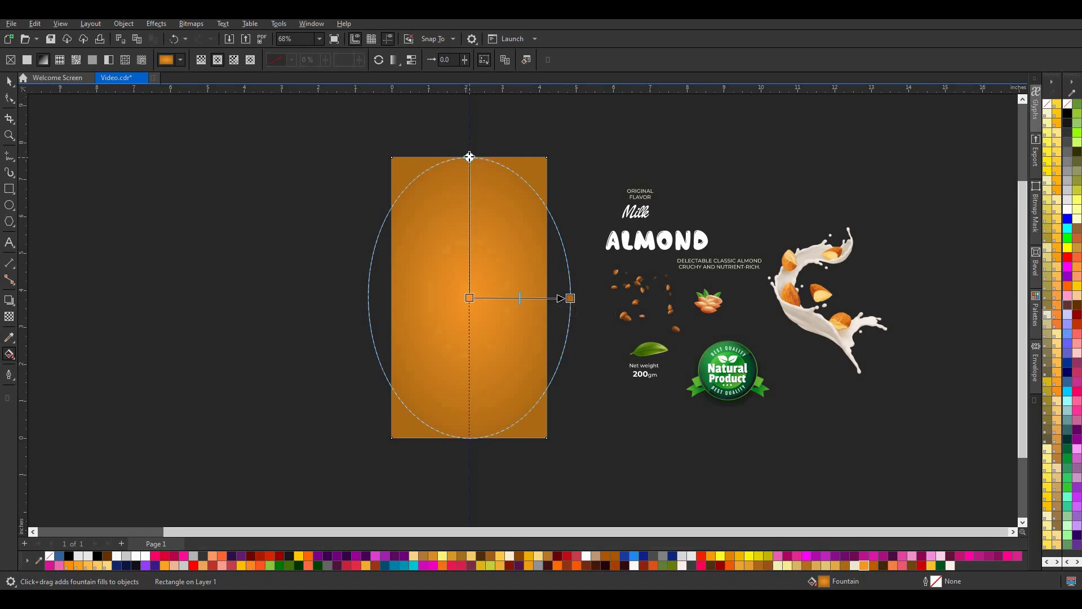
left_click(8, 83)
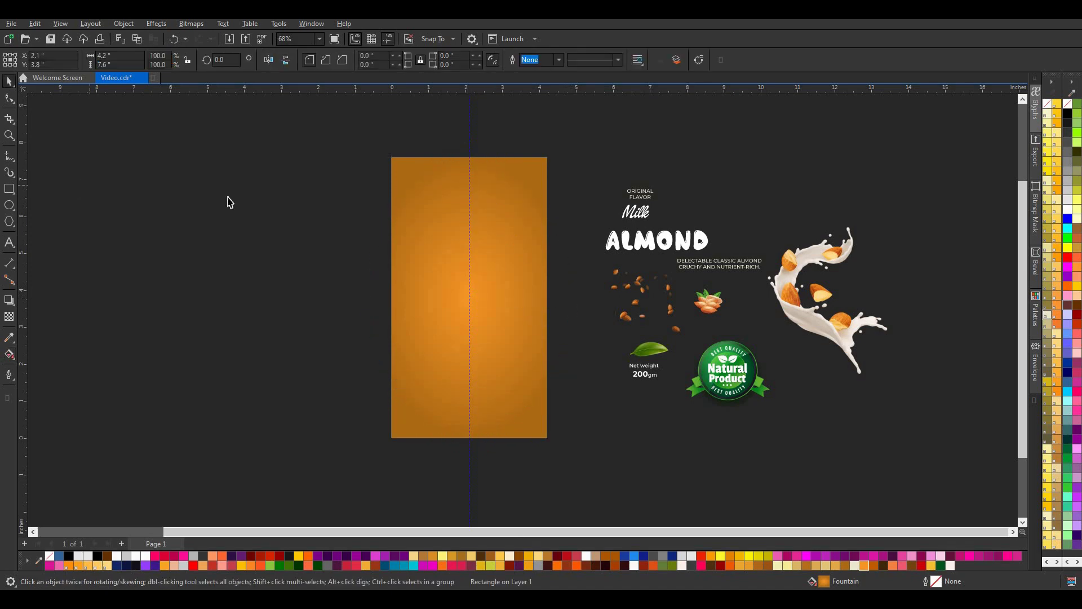
scroll(588, 273, "up", 1)
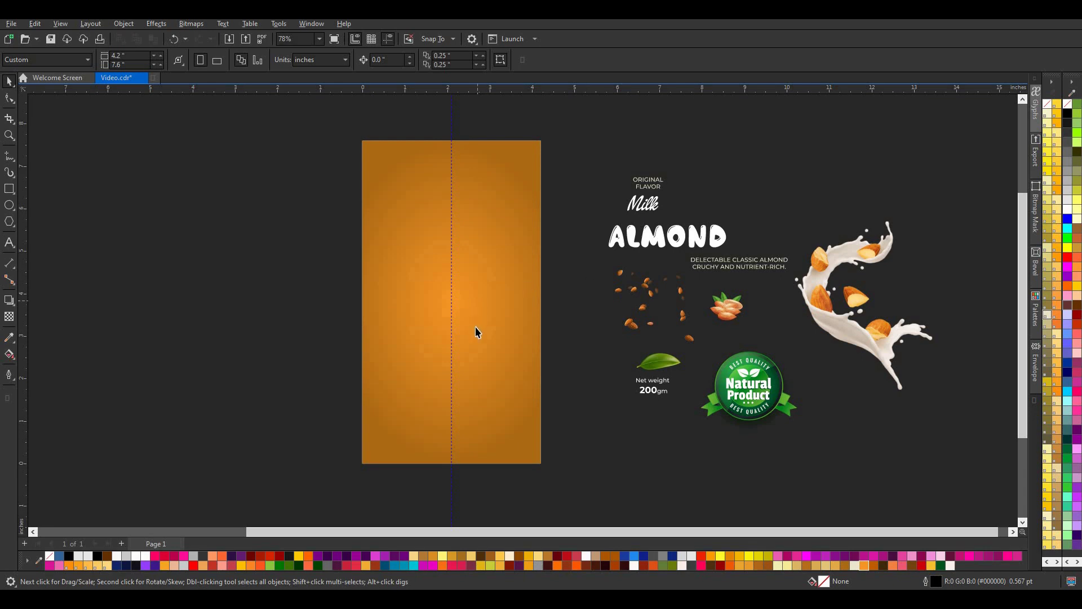
- Add a 4.2 × 2.018 inch cream #EFE9D3 band with no outline across the page bottom
left_click(7, 189)
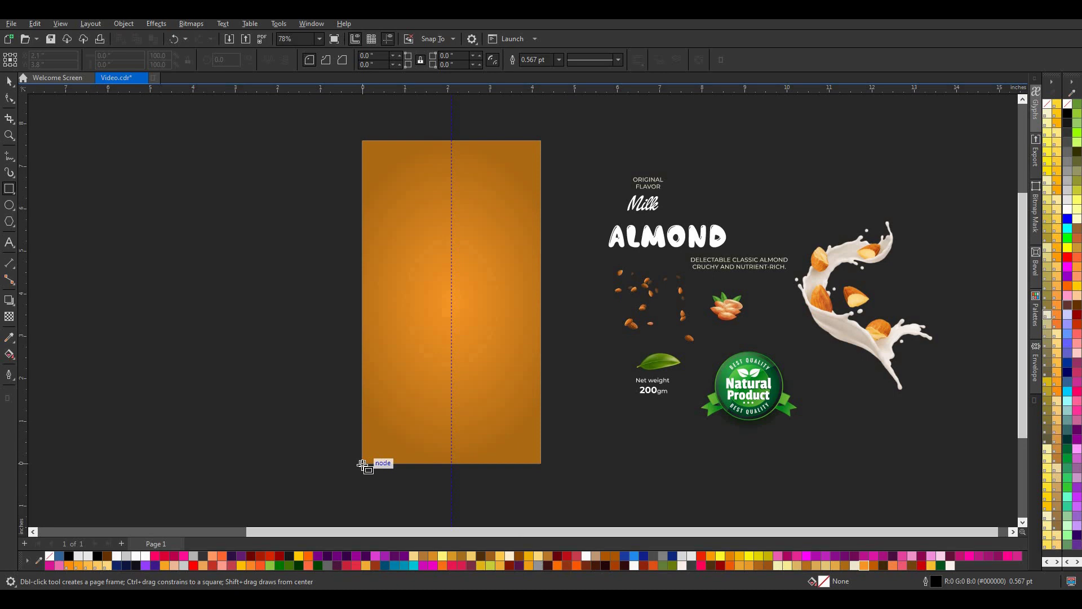
left_click_drag(363, 464, 540, 377)
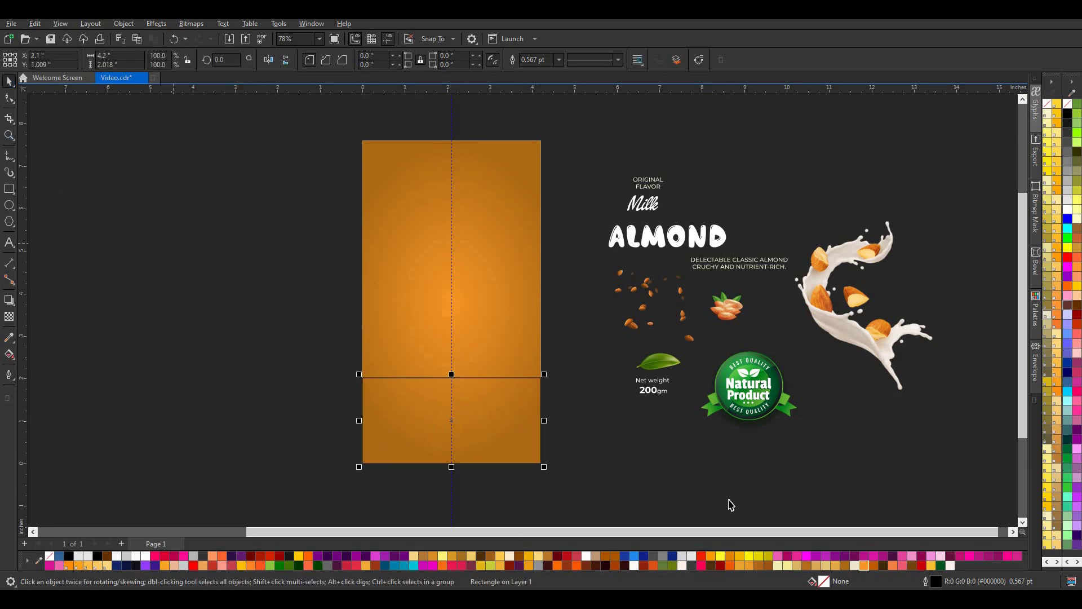
left_click(853, 566)
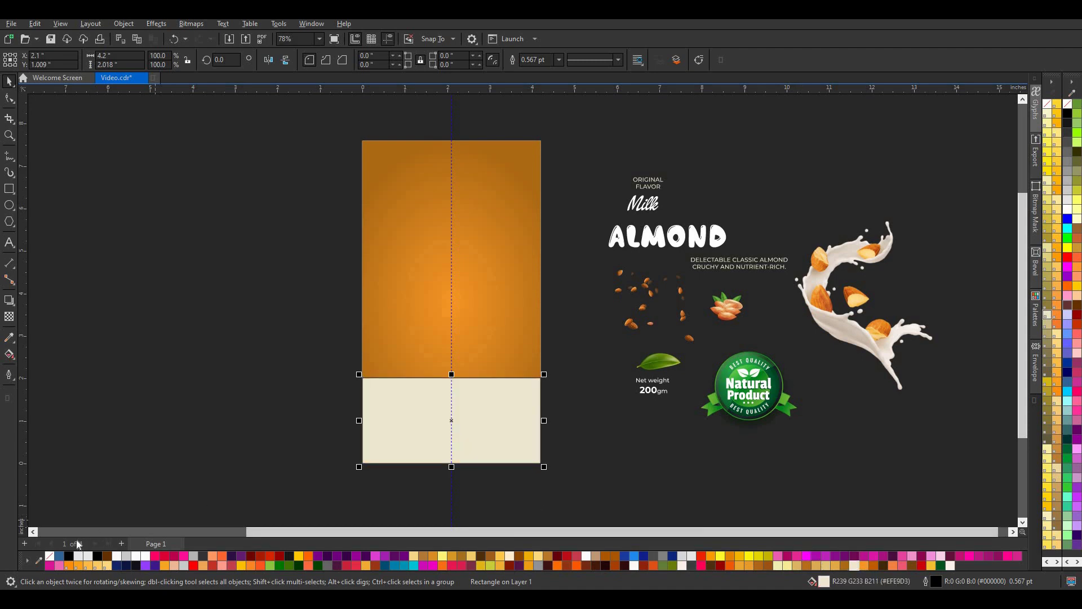
right_click(50, 556)
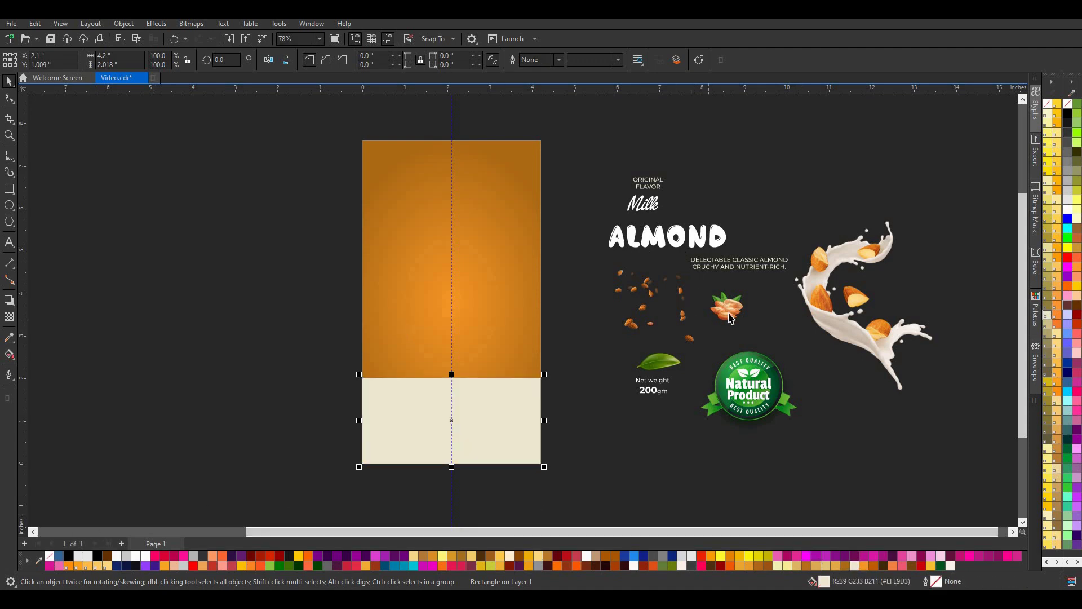
left_click_drag(960, 140, 564, 467)
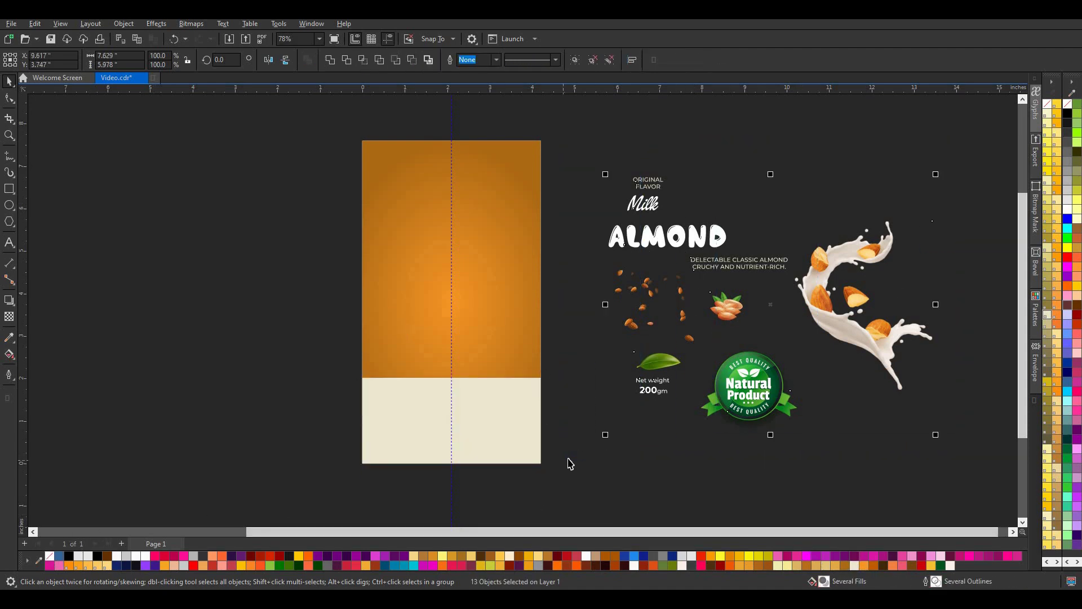
- Move the almond pile onto the cream band and the milk splash onto the orange panel
left_click(707, 318)
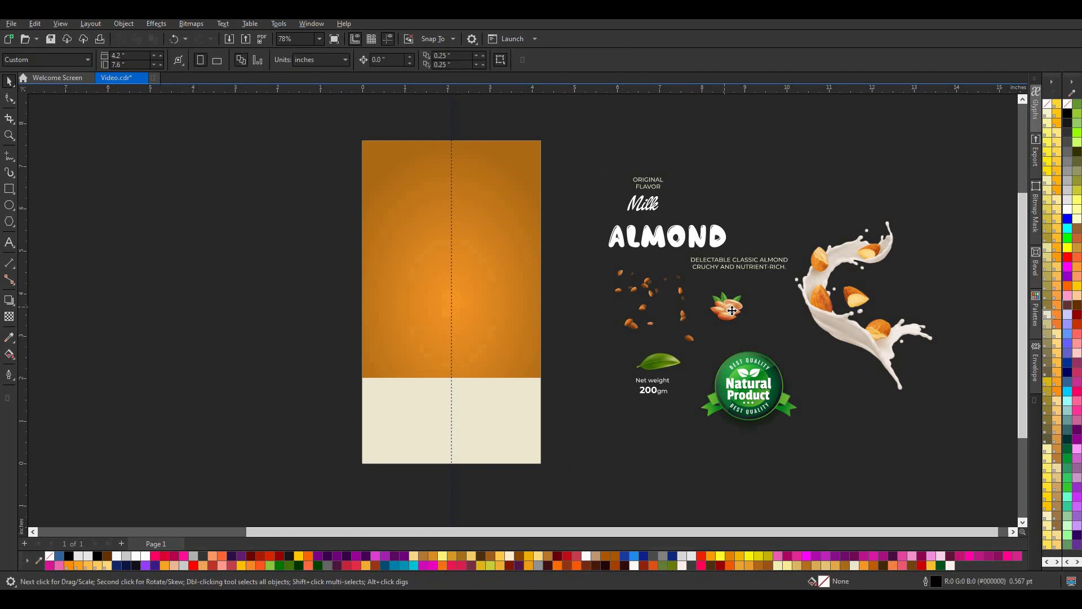
mouse_move(729, 309)
left_mouse_down()
mouse_move(451, 382)
mouse_move(532, 458)
left_mouse_up()
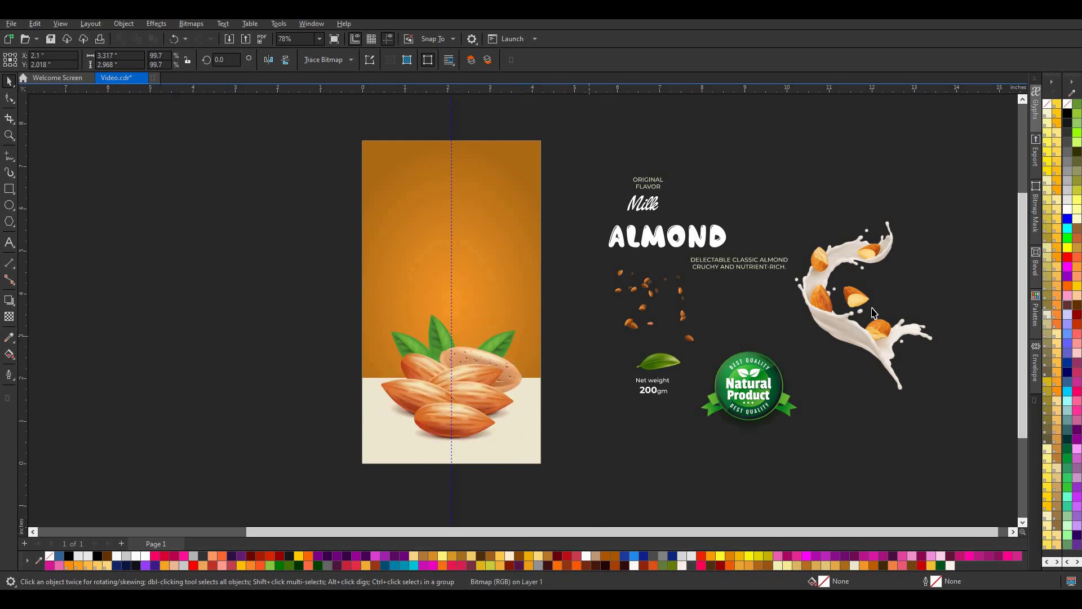
mouse_move(507, 332)
left_mouse_down()
mouse_move(407, 334)
mouse_move(417, 341)
left_mouse_up()
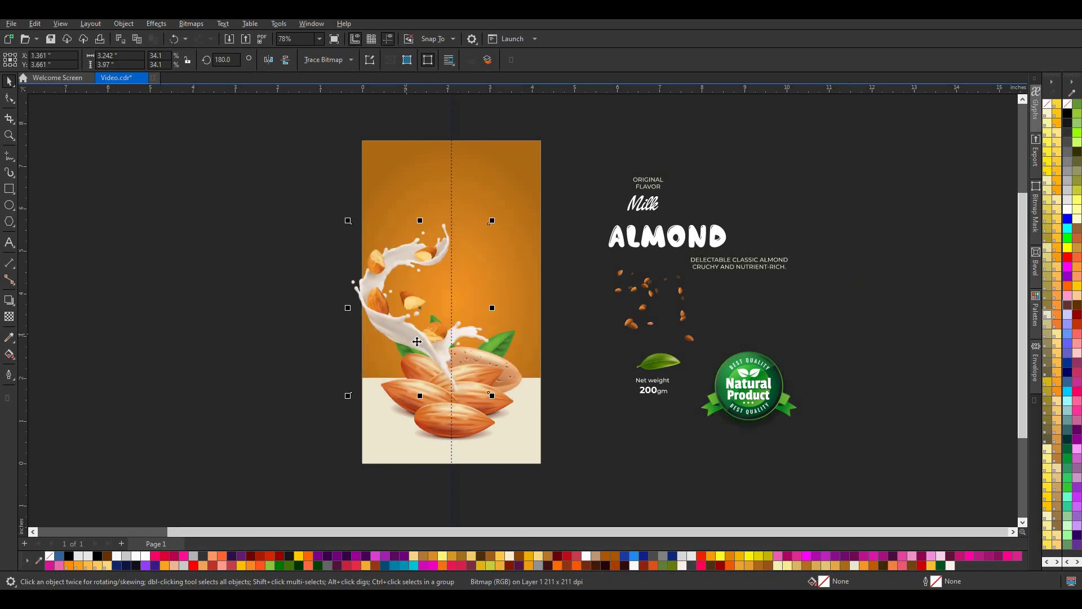
left_click_drag(492, 395, 510, 416)
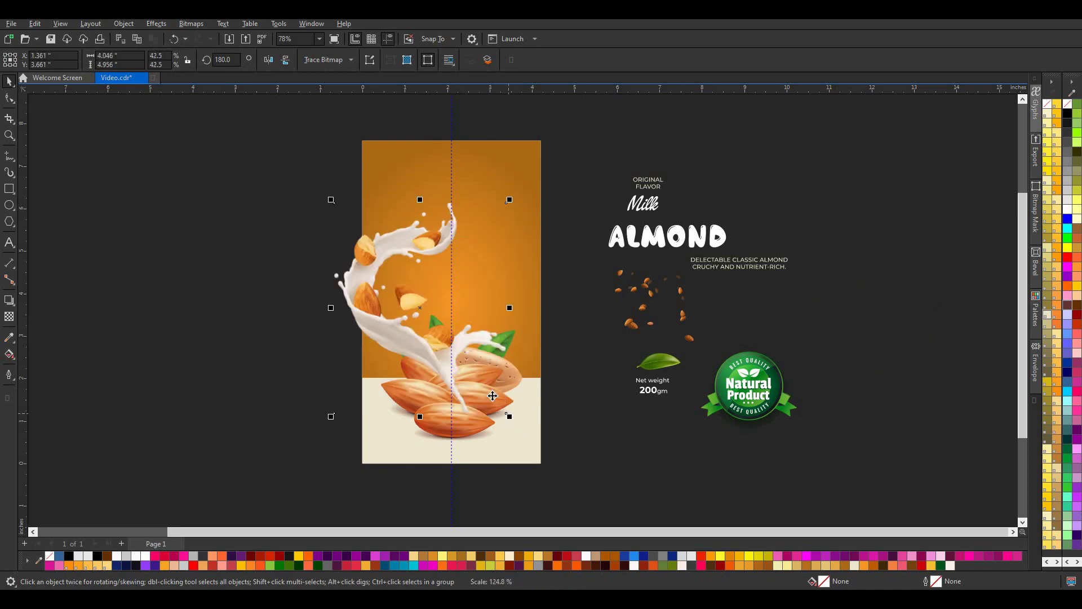
left_click_drag(402, 343, 406, 340)
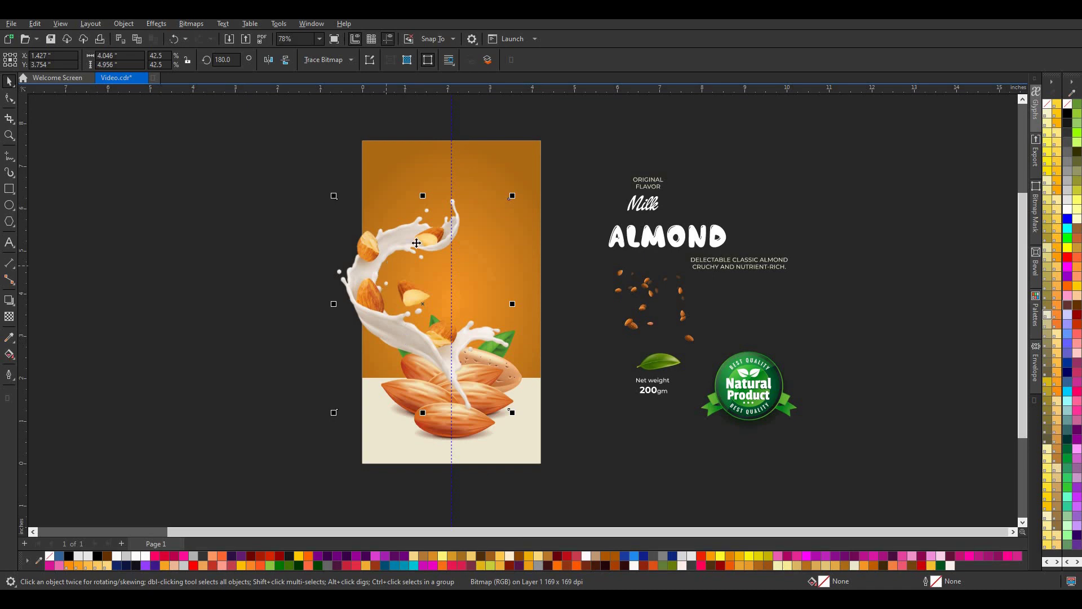
- Scale the milk splash down to about 3.245 × 3.974 inches above the almonds
left_click_drag(516, 197, 494, 222)
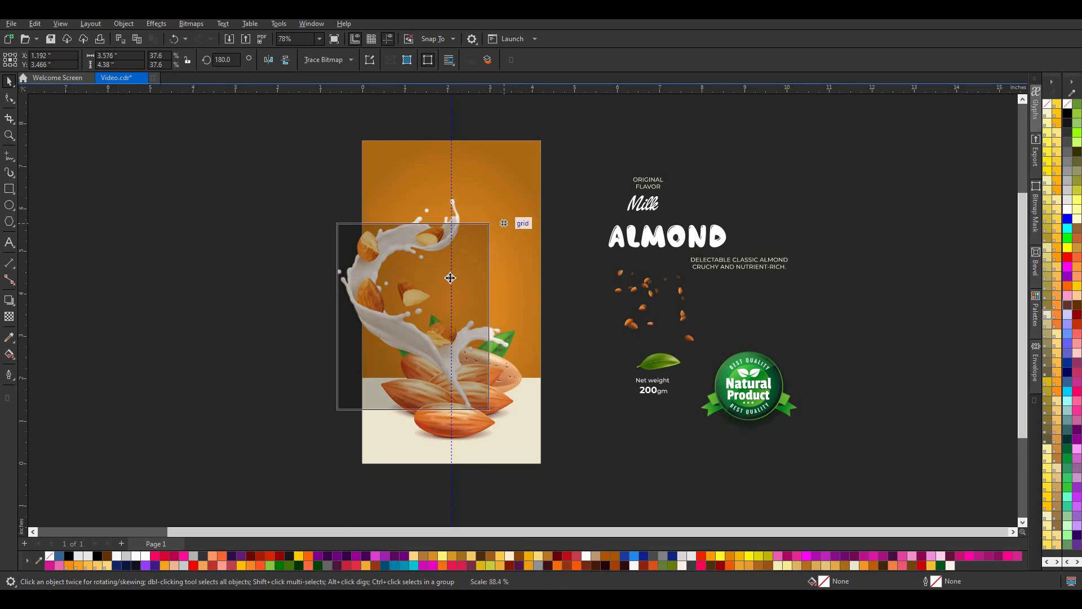
left_click_drag(389, 332, 412, 347)
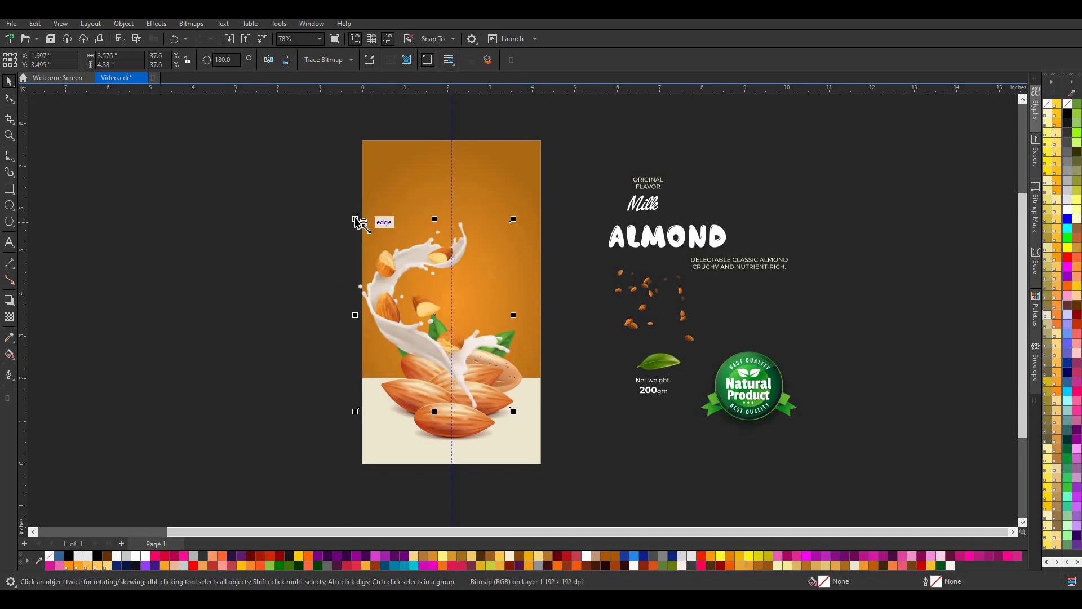
left_click_drag(355, 219, 369, 236)
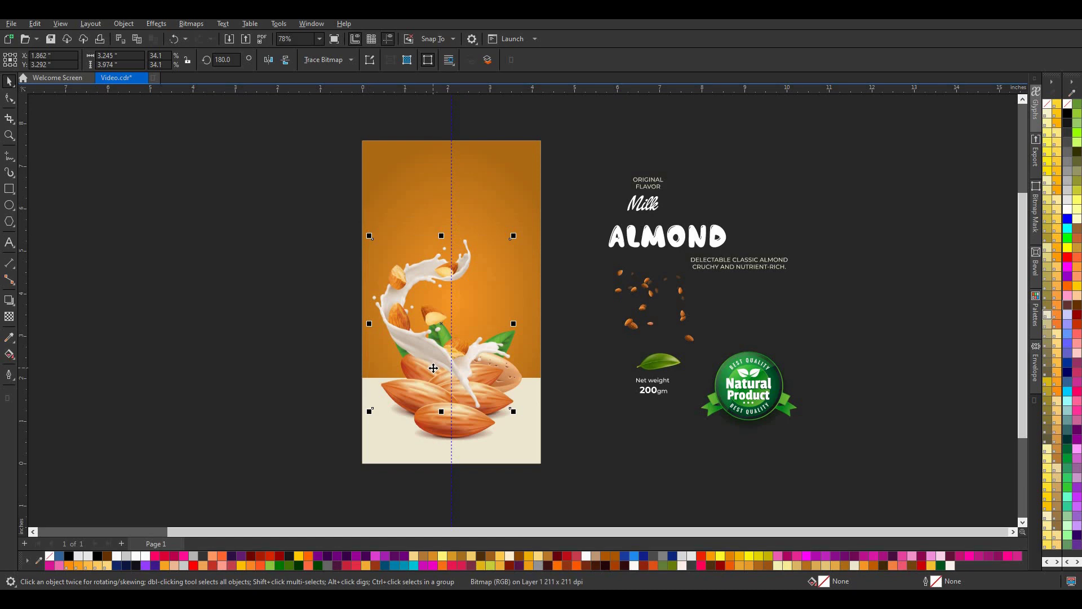
left_click(589, 331)
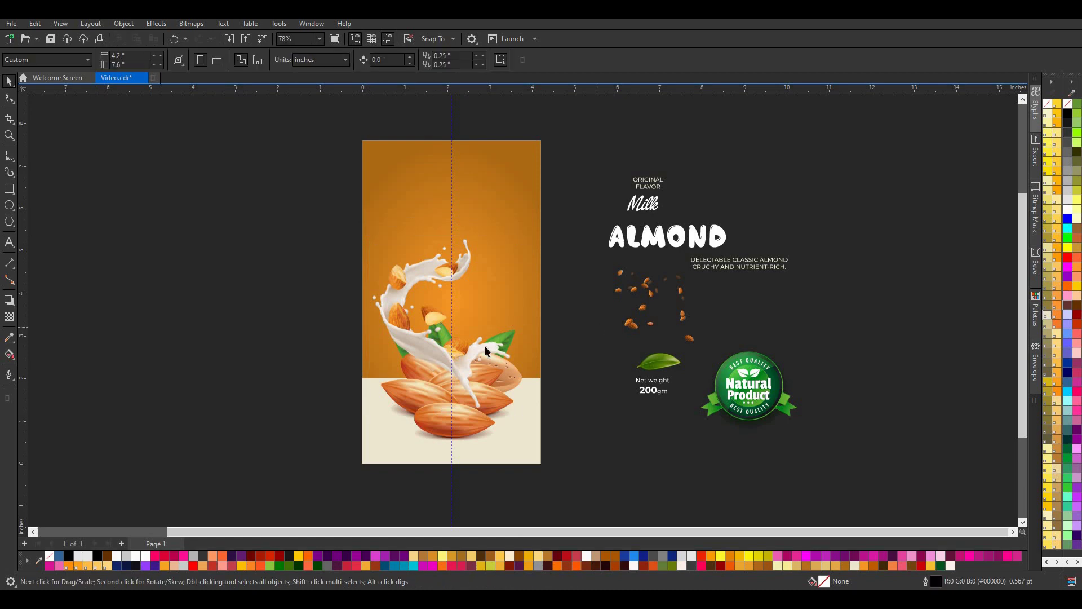
- Bring the almond image to the front of the page, over the splash
left_click(458, 414)
right_click(458, 415)
mouse_move(485, 196)
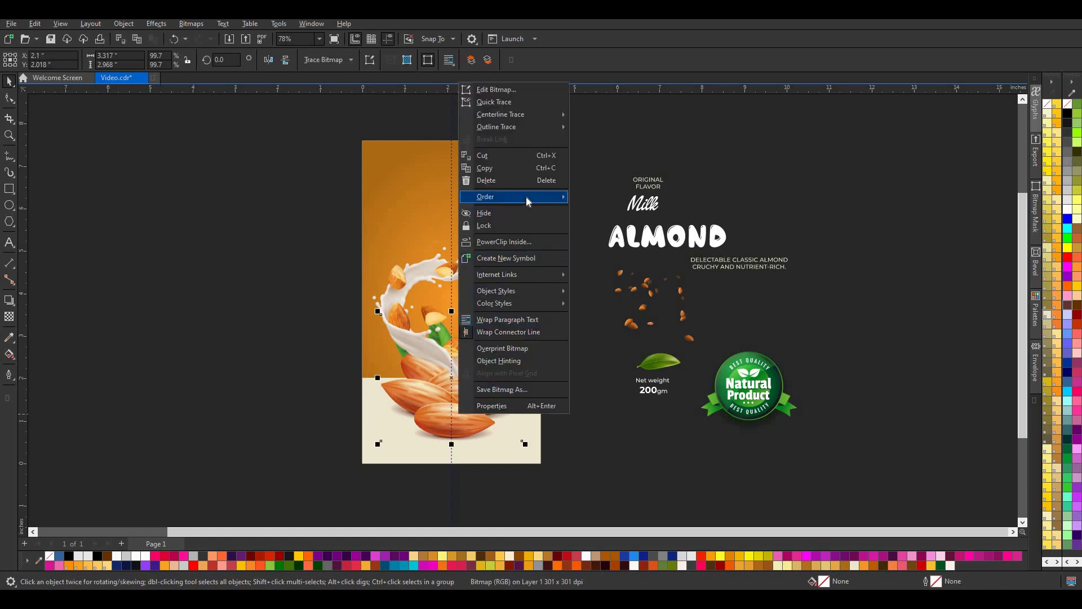
left_click(605, 204)
key("Escape")
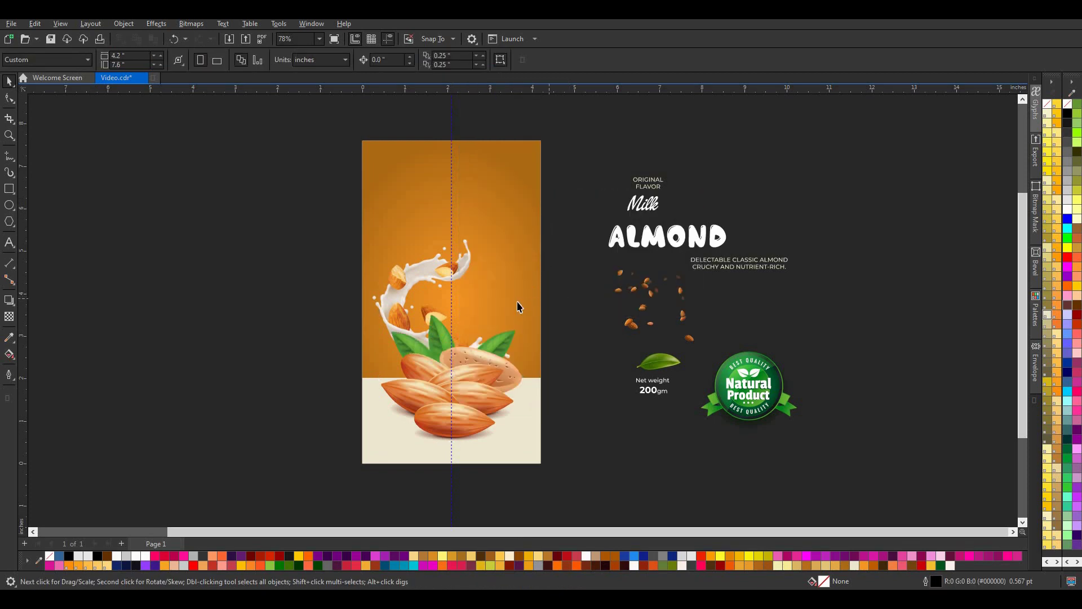
- Move the ALMOND title near the top of the orange panel
left_click(674, 234)
left_click_drag(486, 206, 451, 188)
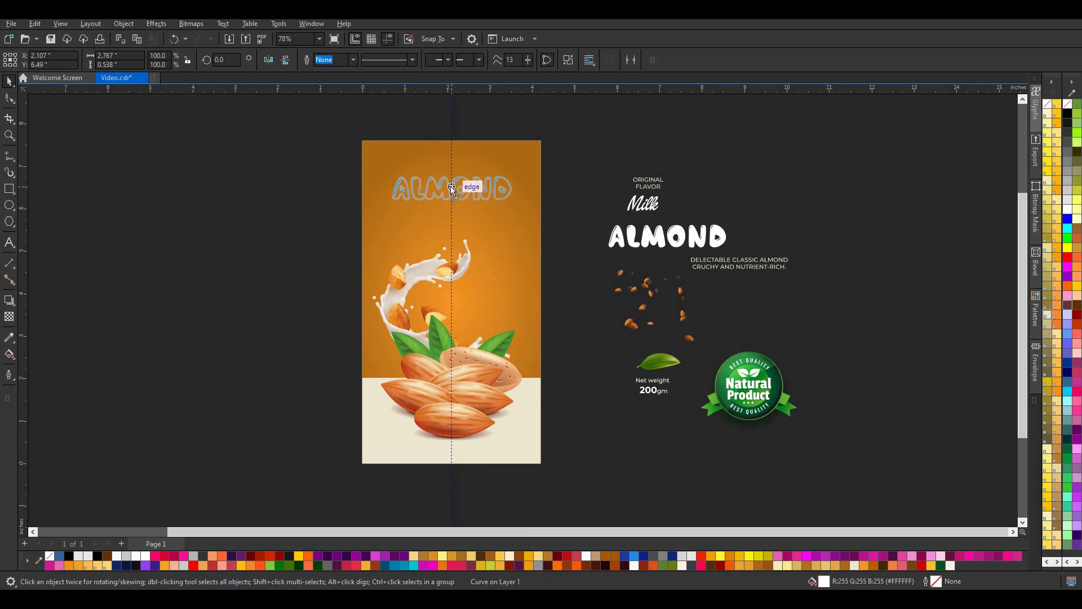
left_click_drag(451, 186, 451, 186)
- Shrink the splash and almond images together and move them lower on the panel
left_click_drag(570, 218, 314, 466)
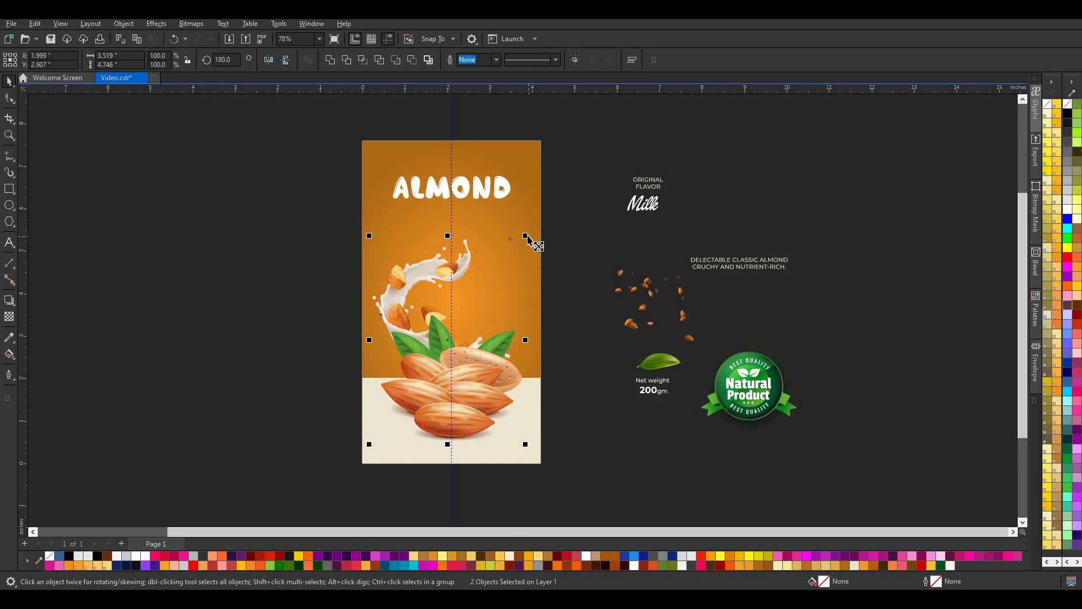
left_click_drag(525, 235, 519, 253)
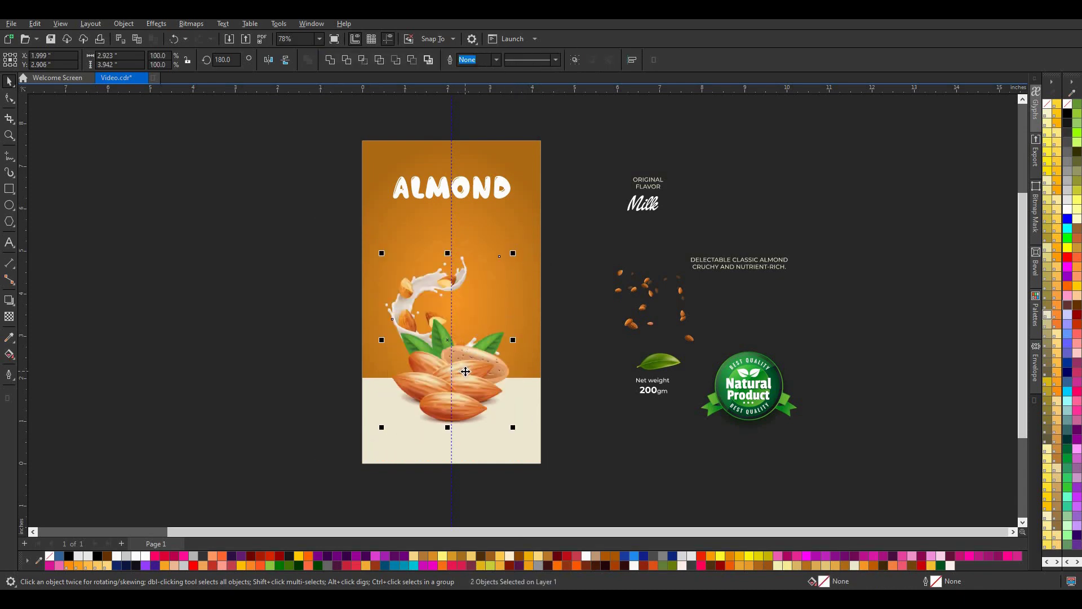
left_click_drag(467, 357, 480, 371)
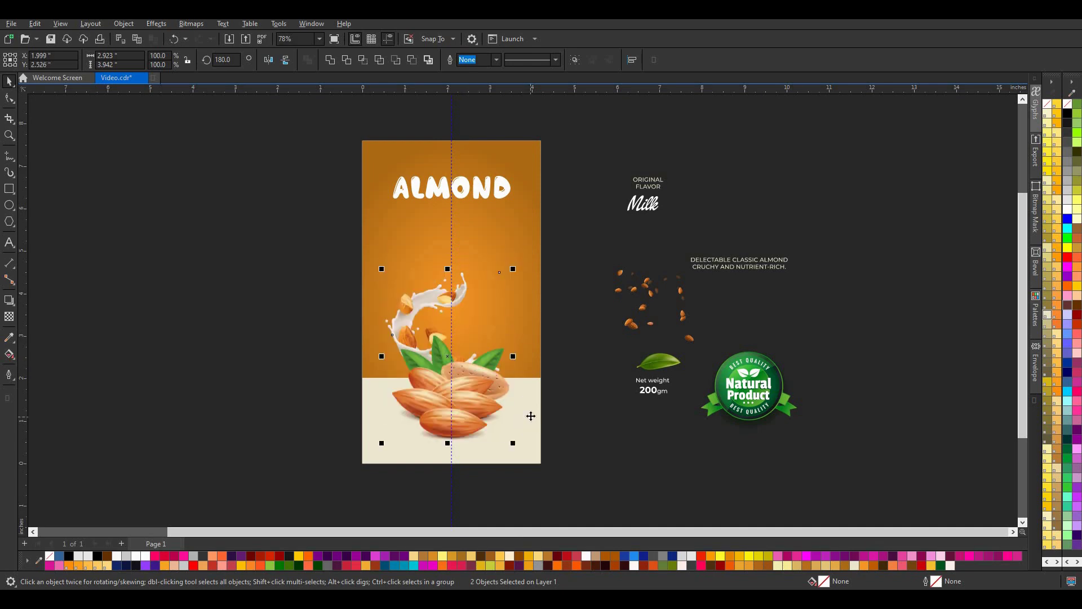
- Lower the cream base's top edge so it is about 1.662 inches tall
left_click(531, 416)
mouse_move(452, 378)
left_mouse_down()
mouse_move(453, 394)
mouse_move(592, 393)
left_mouse_up()
left_click(592, 394)
scroll(475, 189, "up", 1)
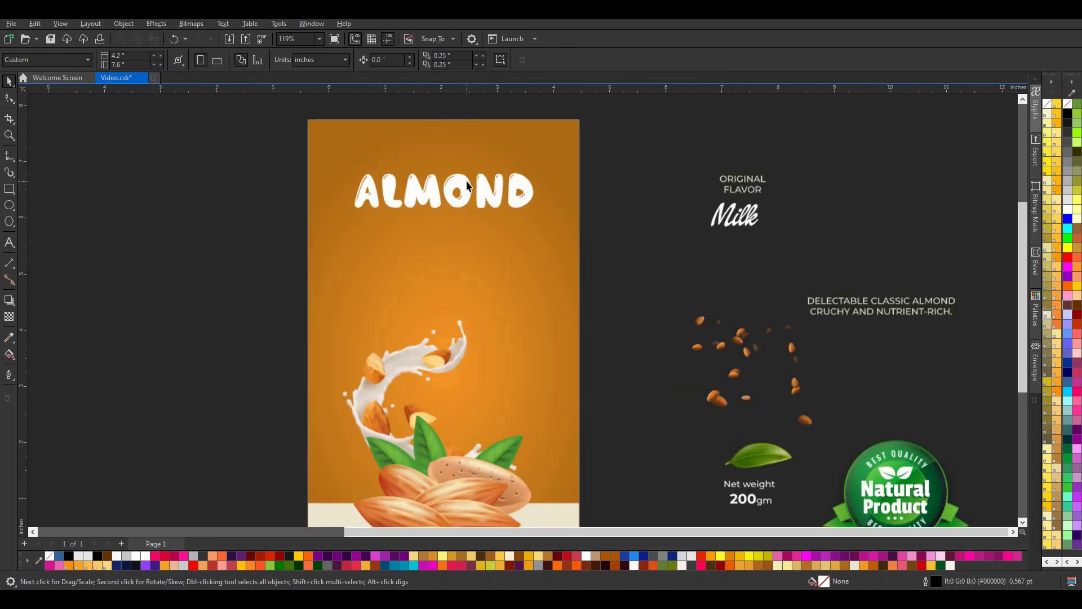
scroll(470, 226, "up", 1)
- Enlarge the ALMOND title to 3.102 × 0.603 inches and nudge it down slightly
left_click(473, 194)
scroll(473, 194, "down", 2)
scroll(507, 236, "up", 2)
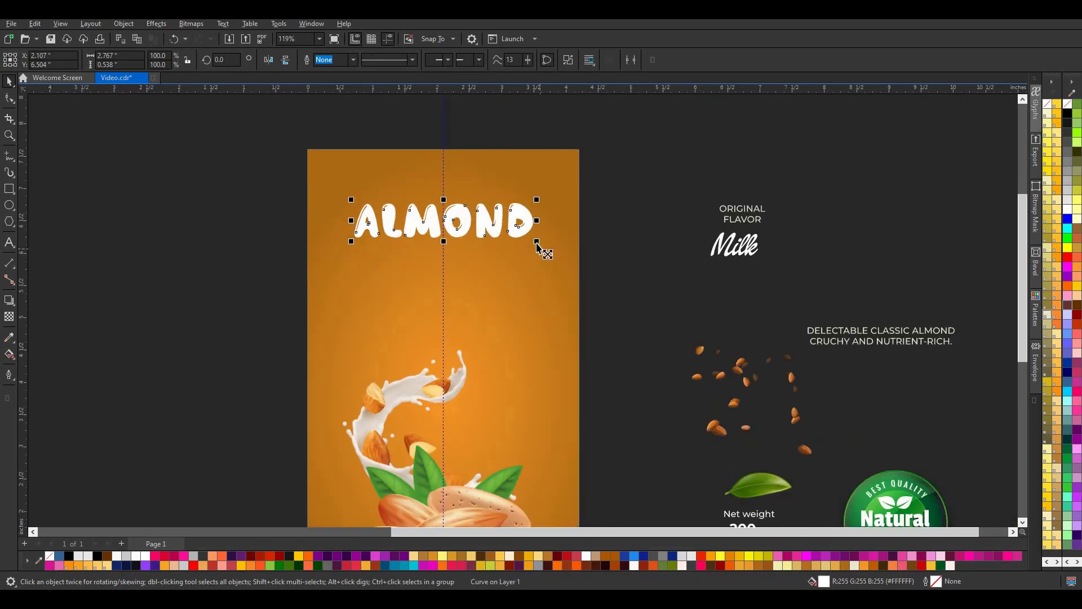
left_click_drag(536, 242, 549, 251)
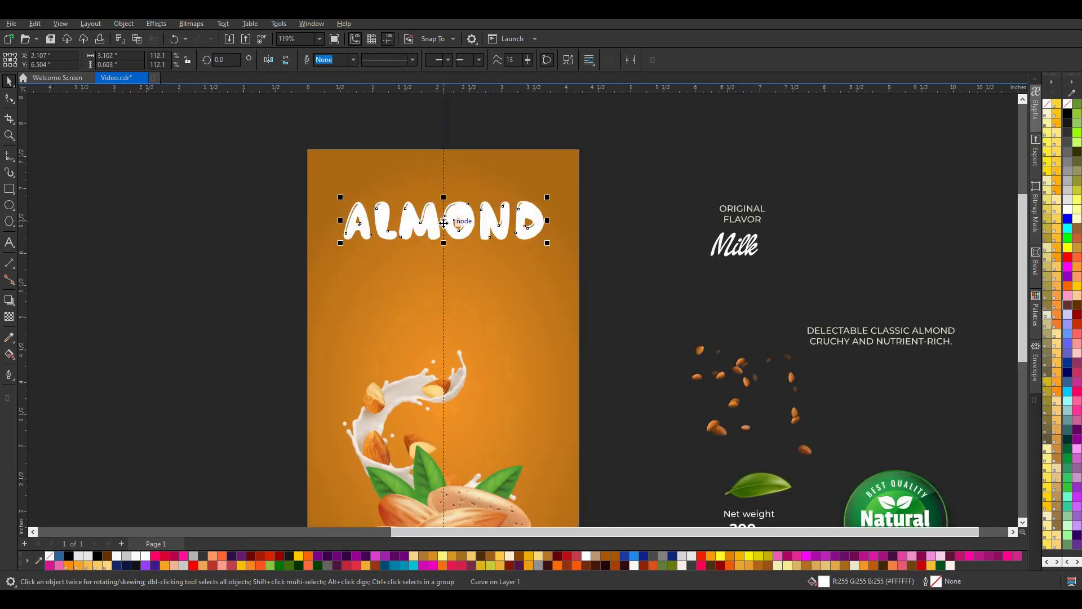
left_click_drag(448, 223, 444, 233)
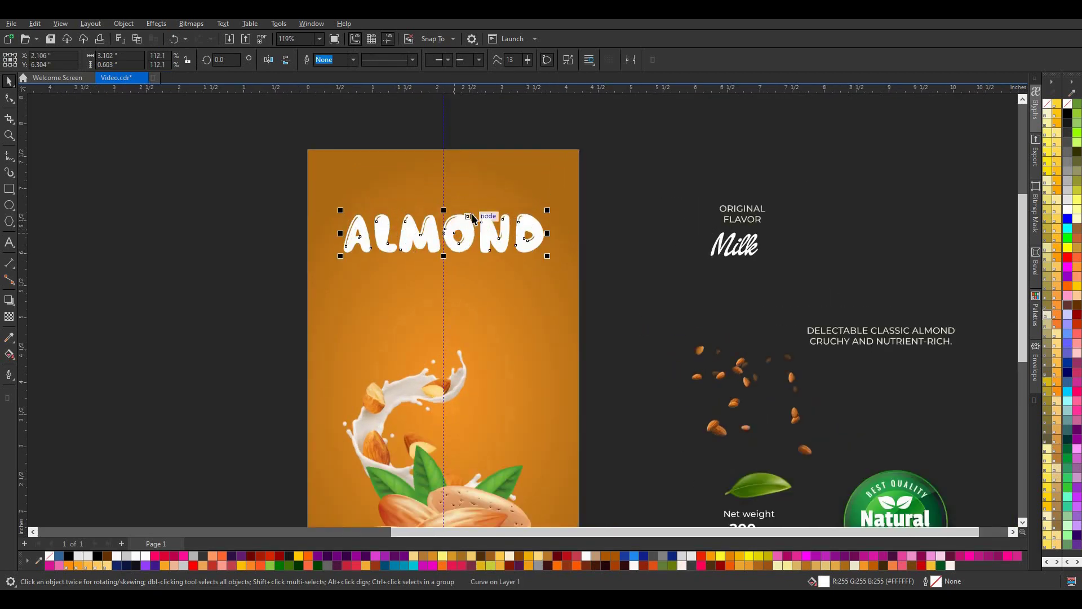
scroll(577, 379, "down", 2)
scroll(577, 379, "up", 1)
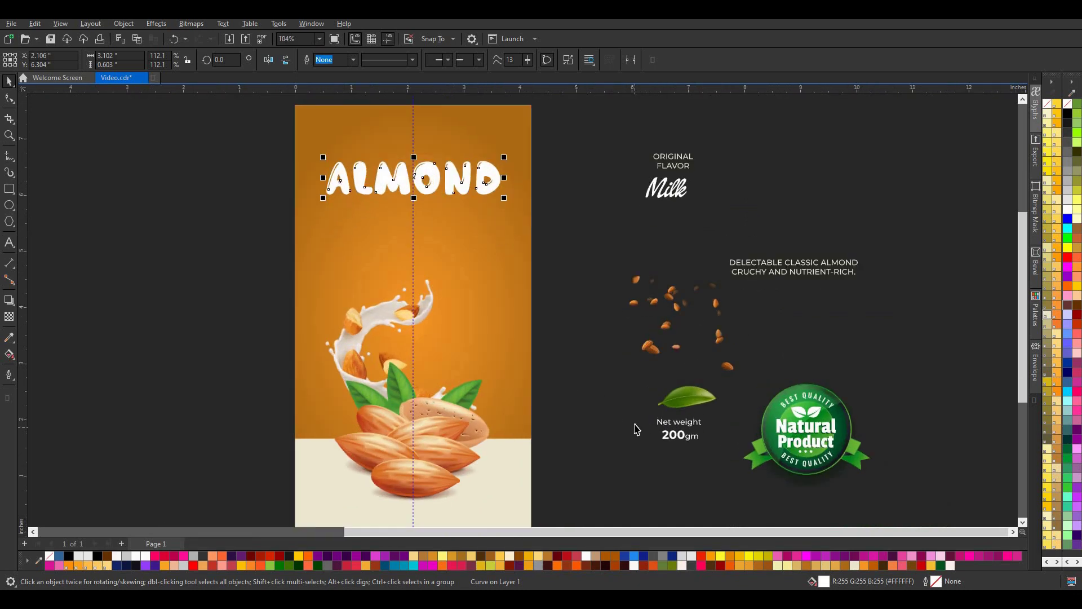
- Fill the ALMOND title dark brown and give it a 3 pt outline
left_click(884, 566)
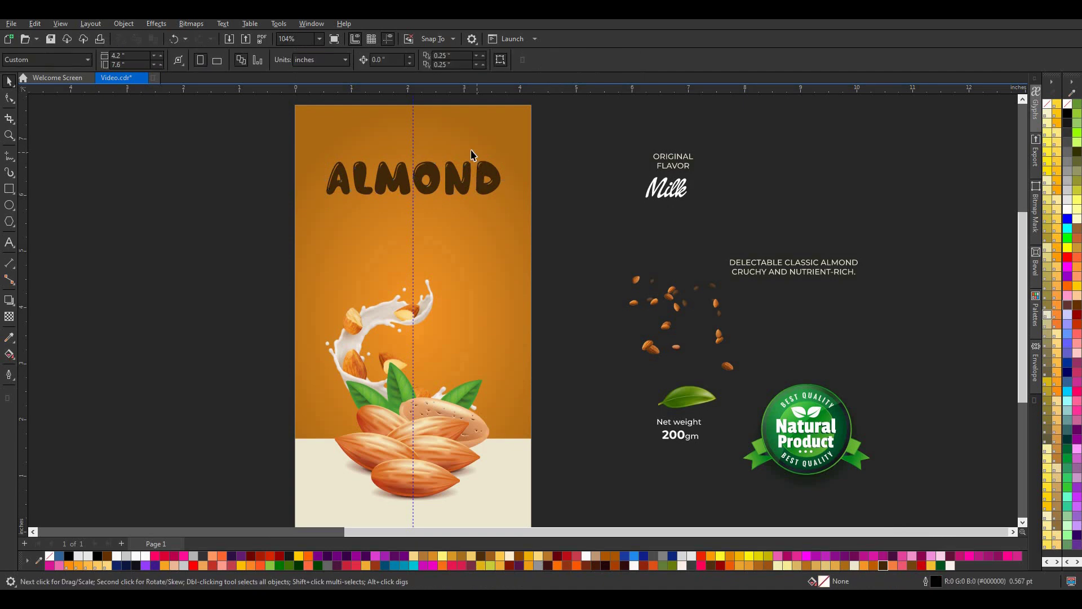
scroll(471, 155, "up", 4)
left_click(10, 372)
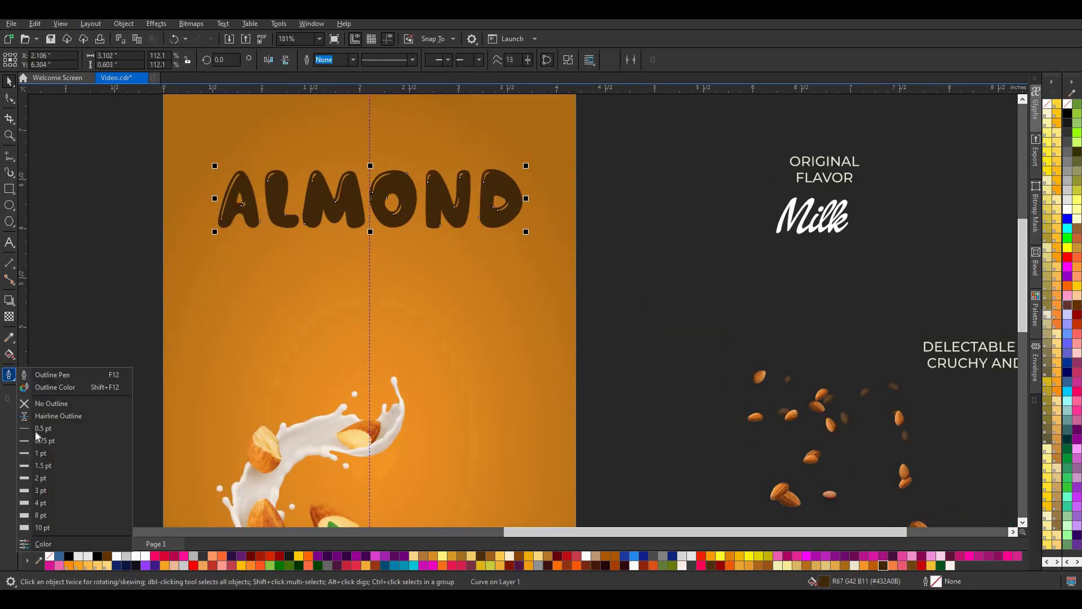
left_click(43, 466)
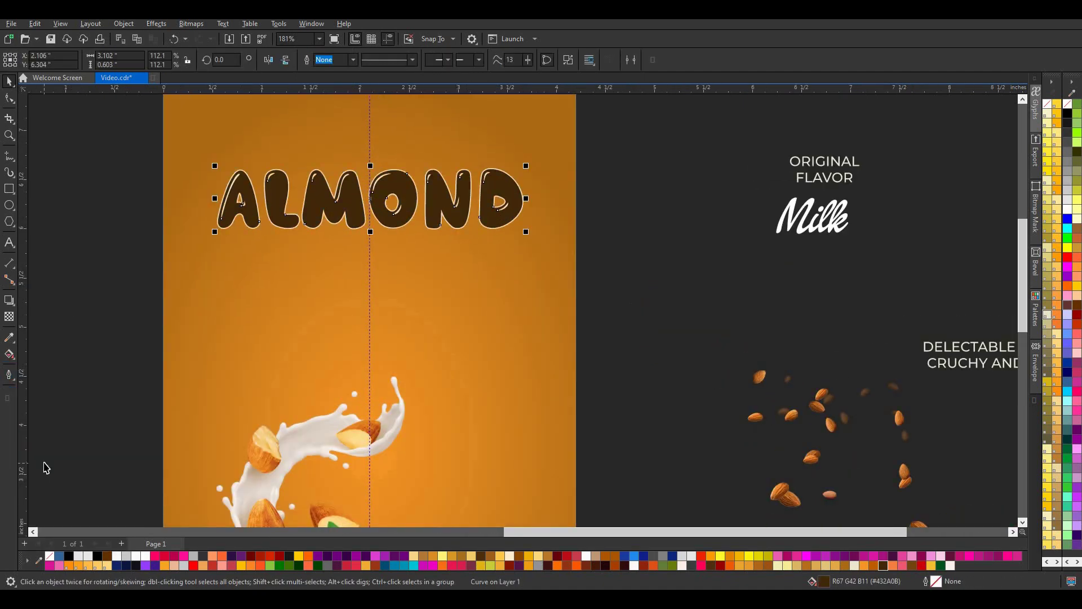
left_click(12, 382)
left_click(44, 493)
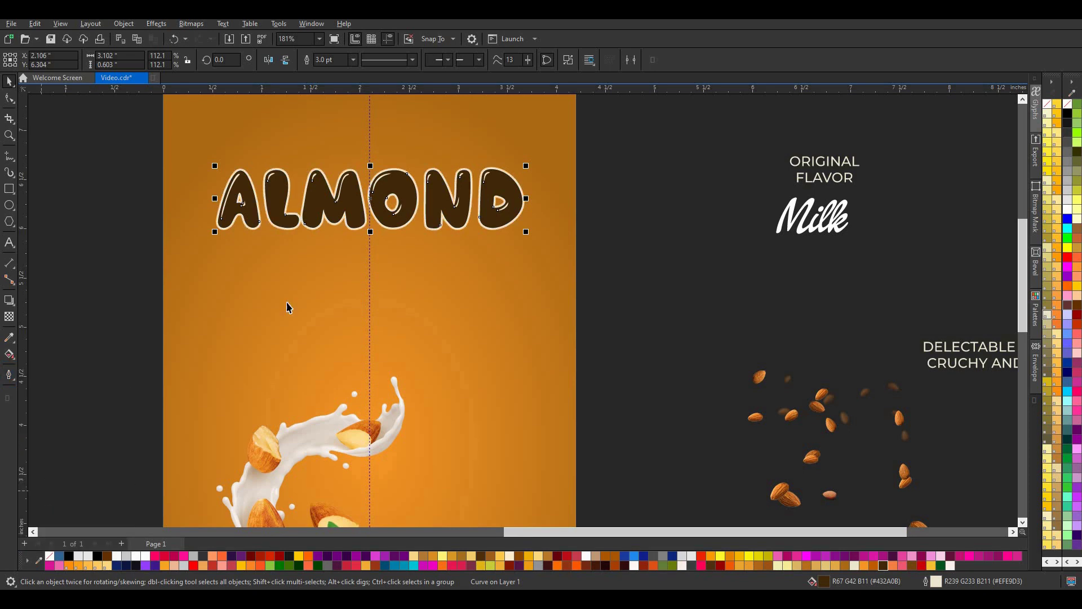
scroll(462, 250, "down", 4)
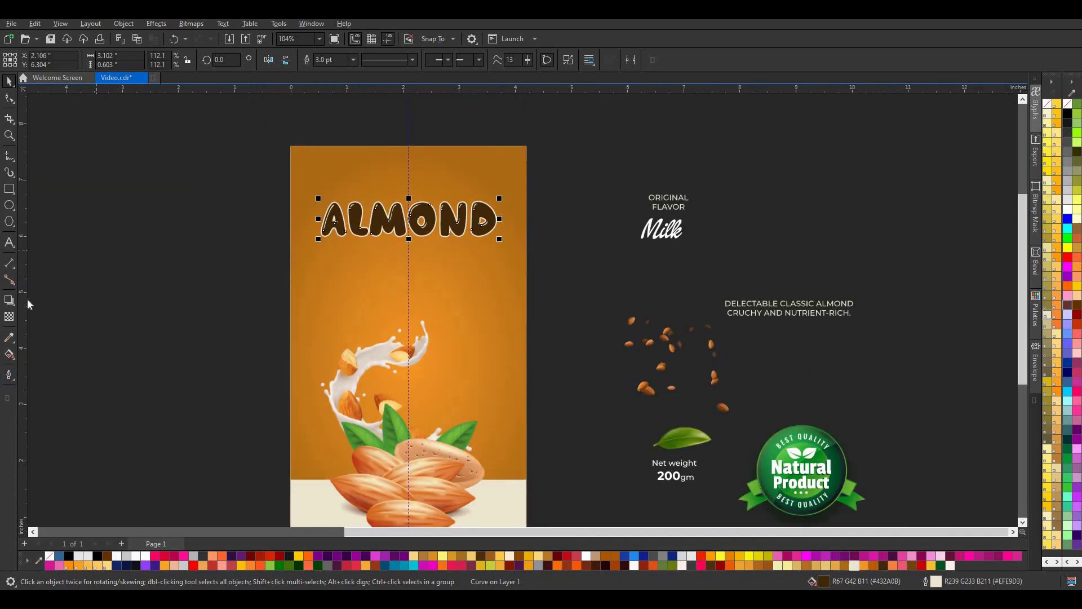
- Cast a drop shadow down-right from ALMOND, kept close to the letters
left_click(9, 299)
left_click(52, 60)
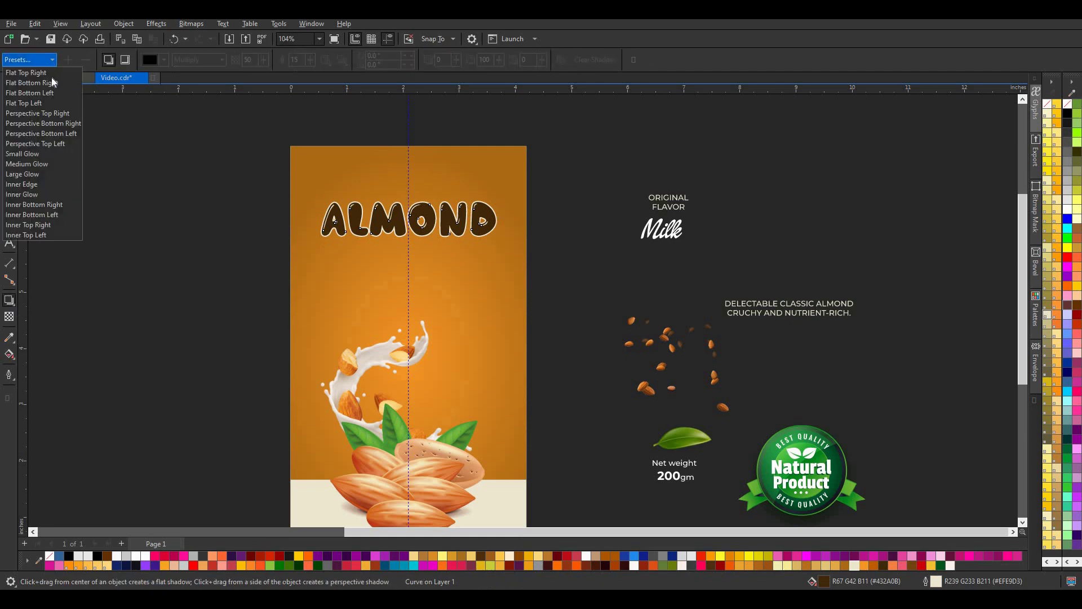
left_click(223, 110)
scroll(417, 220, "up", 3)
mouse_move(406, 246)
left_mouse_down()
mouse_move(514, 344)
mouse_move(447, 282)
left_mouse_up()
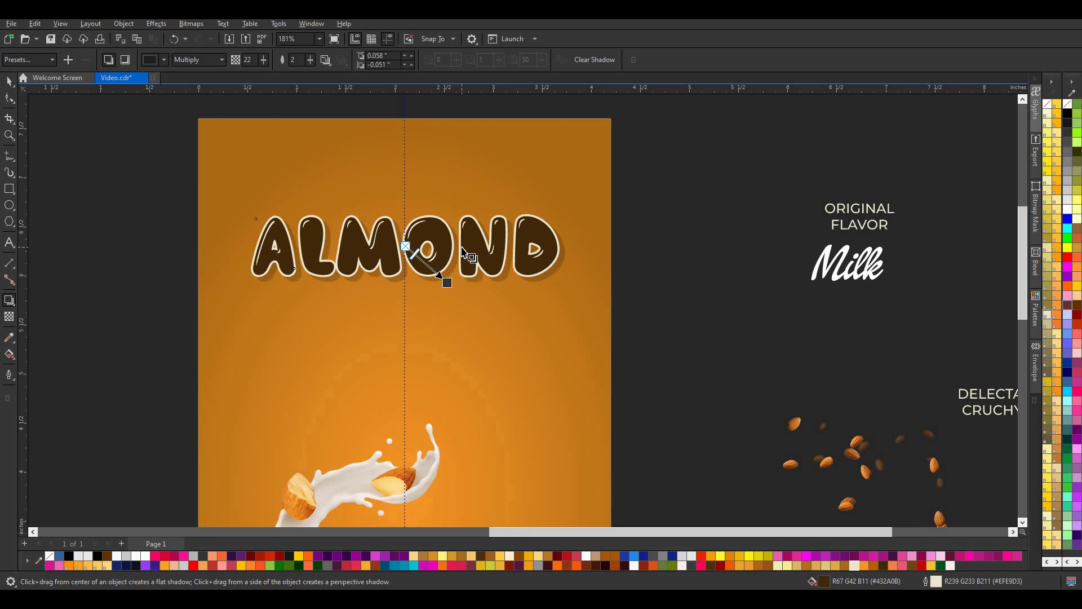
scroll(451, 259, "up", 3)
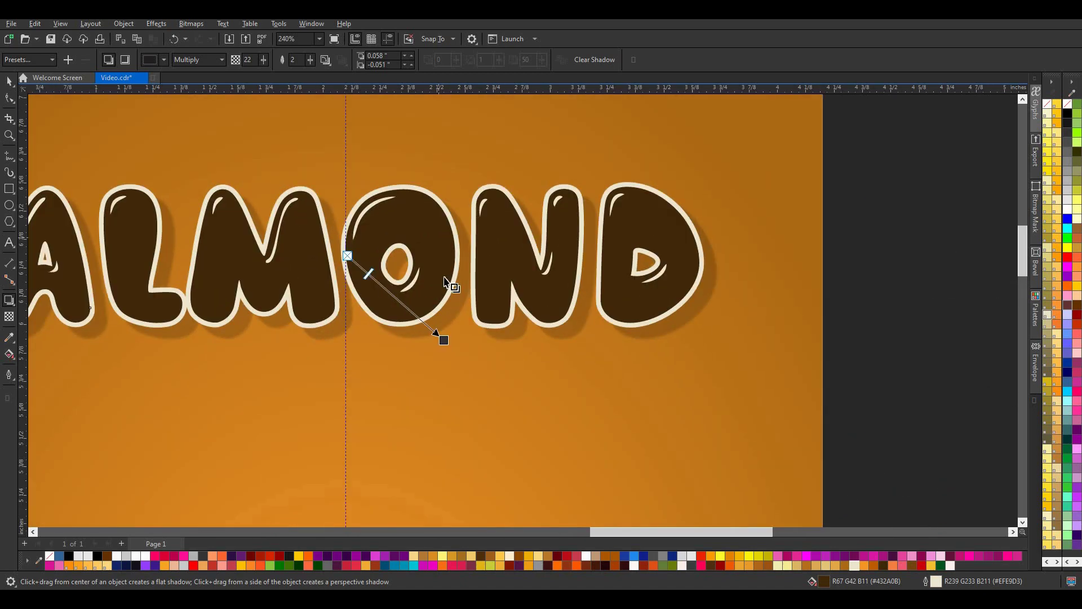
scroll(447, 338, "up", 2)
left_click_drag(435, 342, 414, 320)
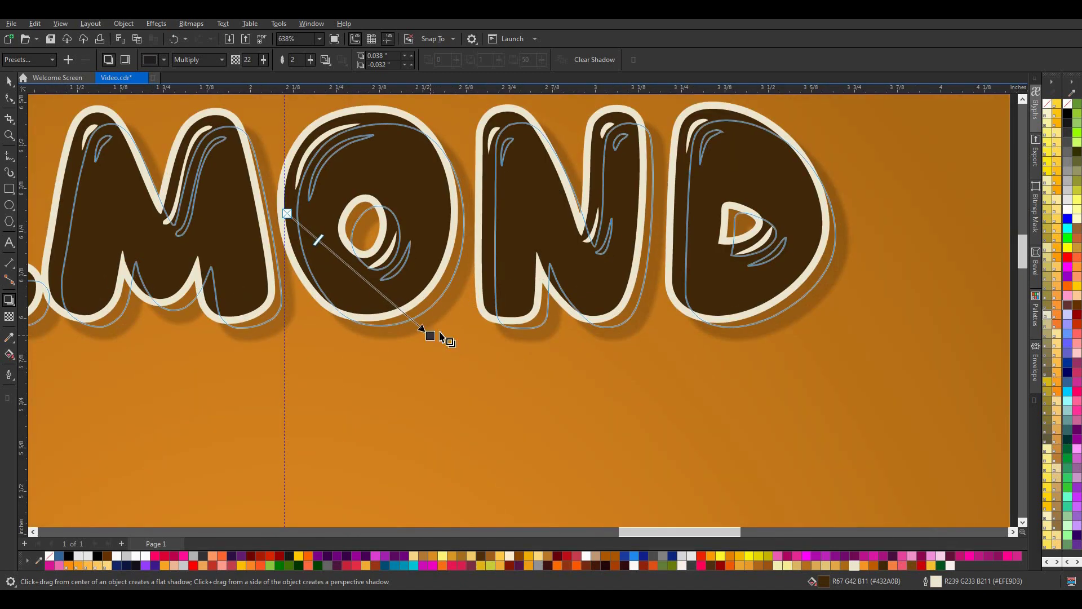
scroll(440, 327, "down", 2)
scroll(507, 316, "down", 2)
scroll(540, 304, "down", 2)
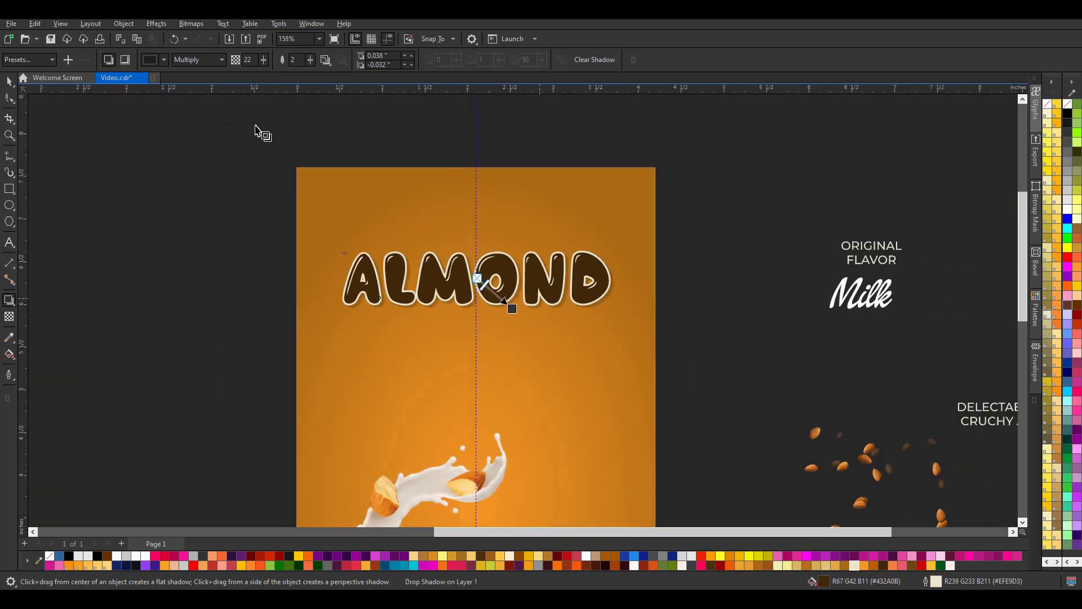
- Make the ALMOND shadow orange with opacity raised to 57
left_click(163, 60)
left_click(213, 116)
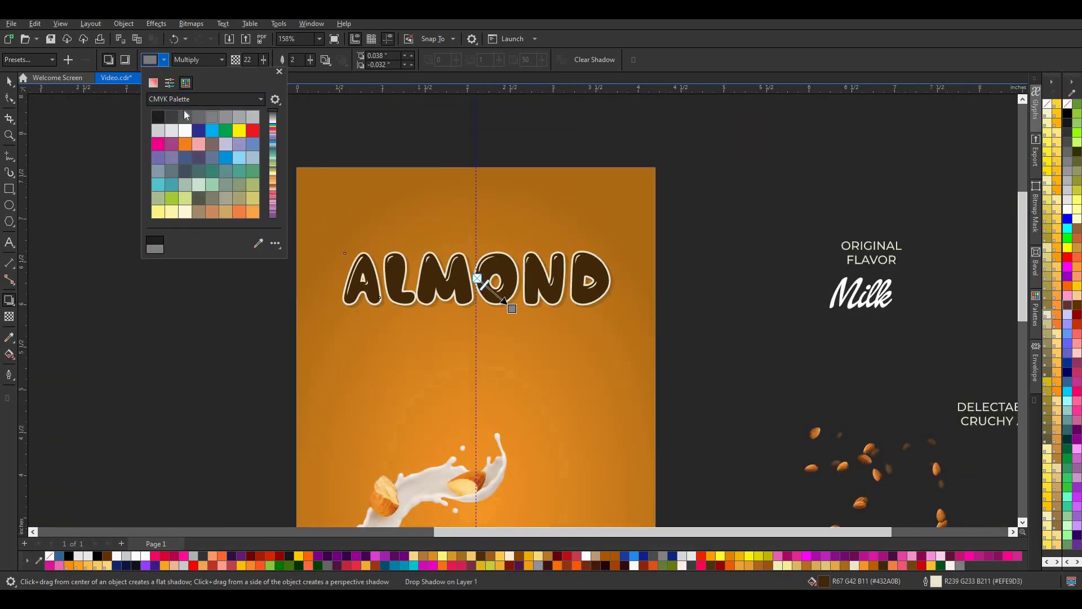
left_click(239, 211)
left_click_drag(484, 286, 498, 303)
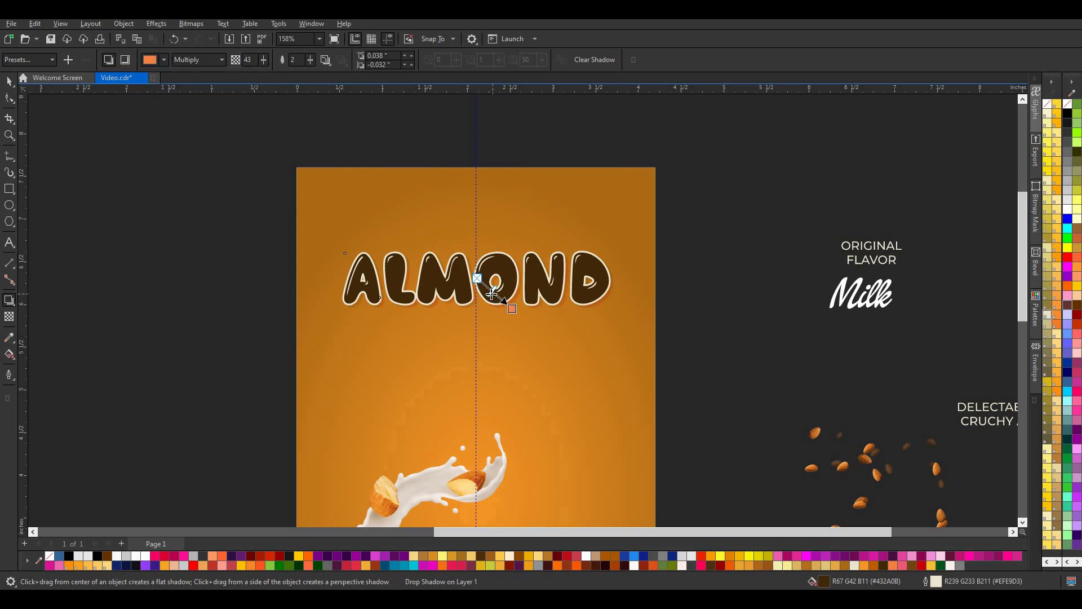
left_click(9, 81)
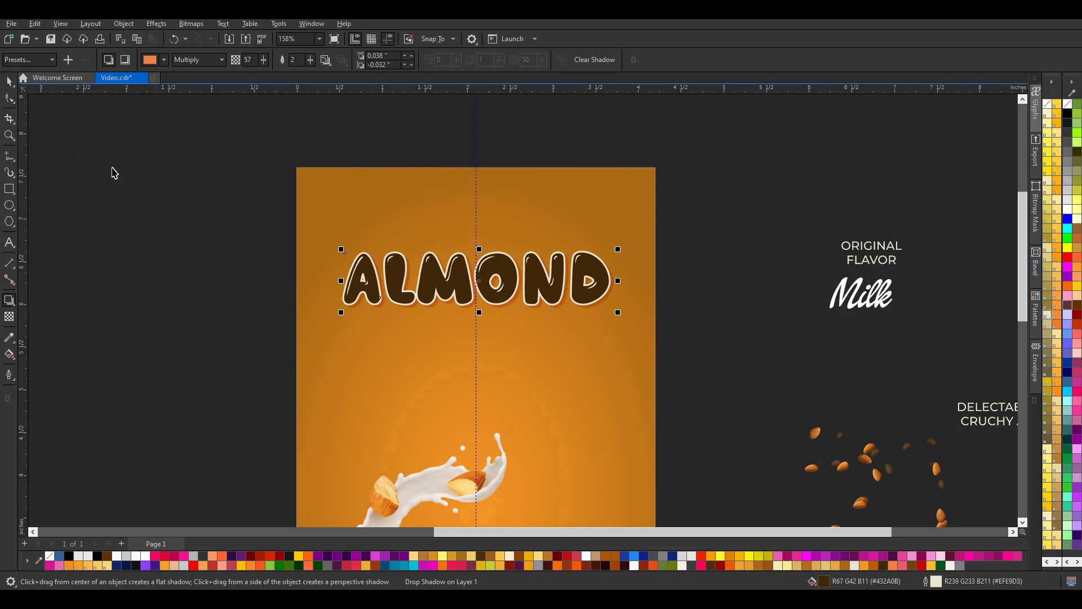
left_click(111, 169)
scroll(393, 177, "down", 2)
scroll(537, 267, "up", 2)
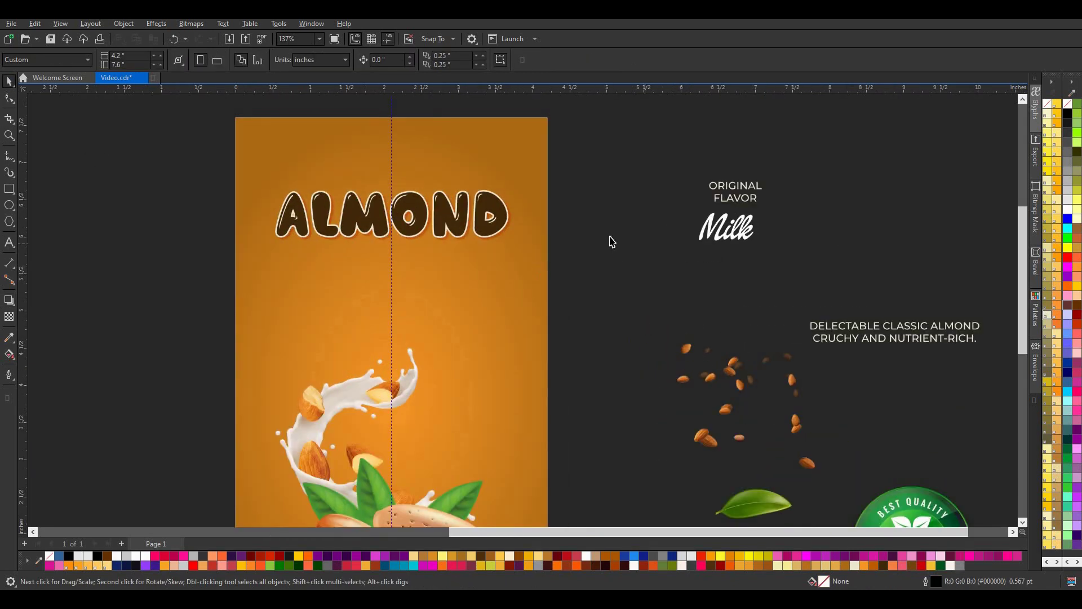
- Draw a wide ellipse and position it just below the ALMOND title
scroll(389, 154, "down", 1)
left_click(10, 206)
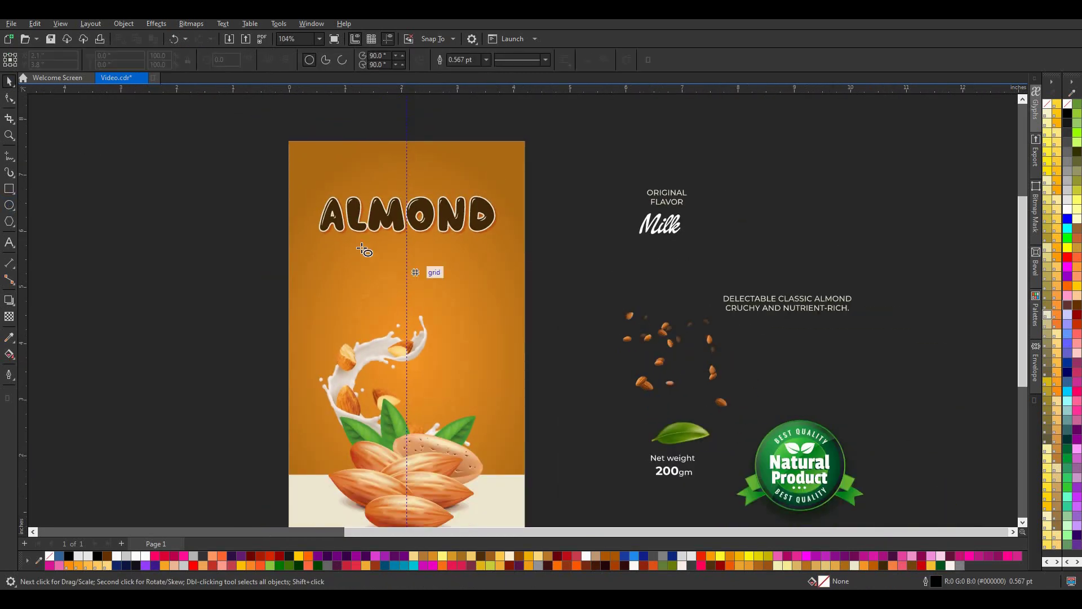
left_click_drag(348, 240, 477, 282)
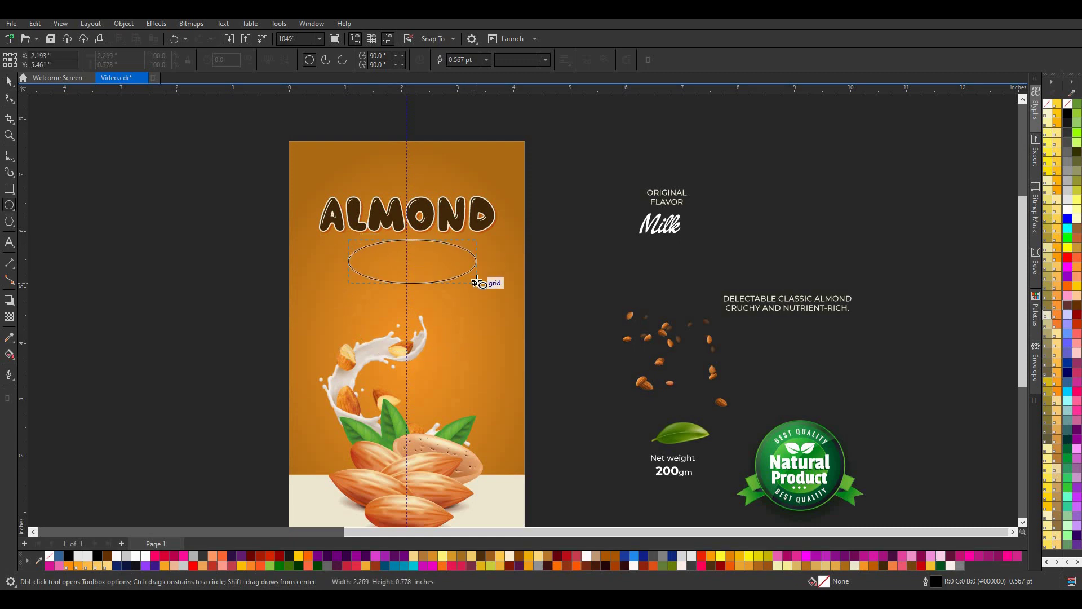
left_click(9, 81)
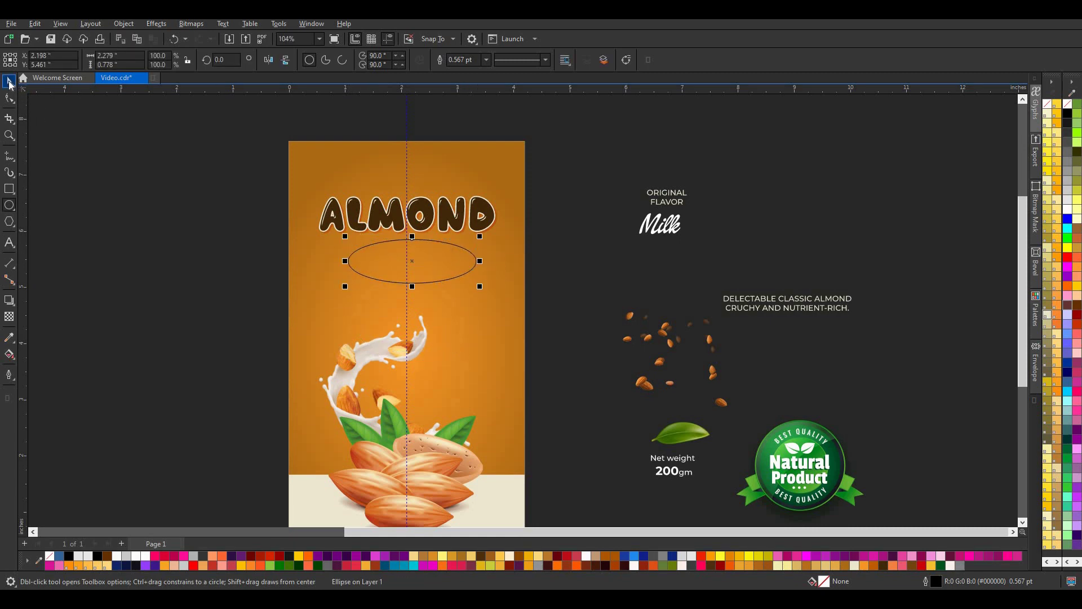
mouse_move(412, 261)
left_mouse_down()
mouse_move(406, 354)
mouse_move(410, 286)
left_mouse_up()
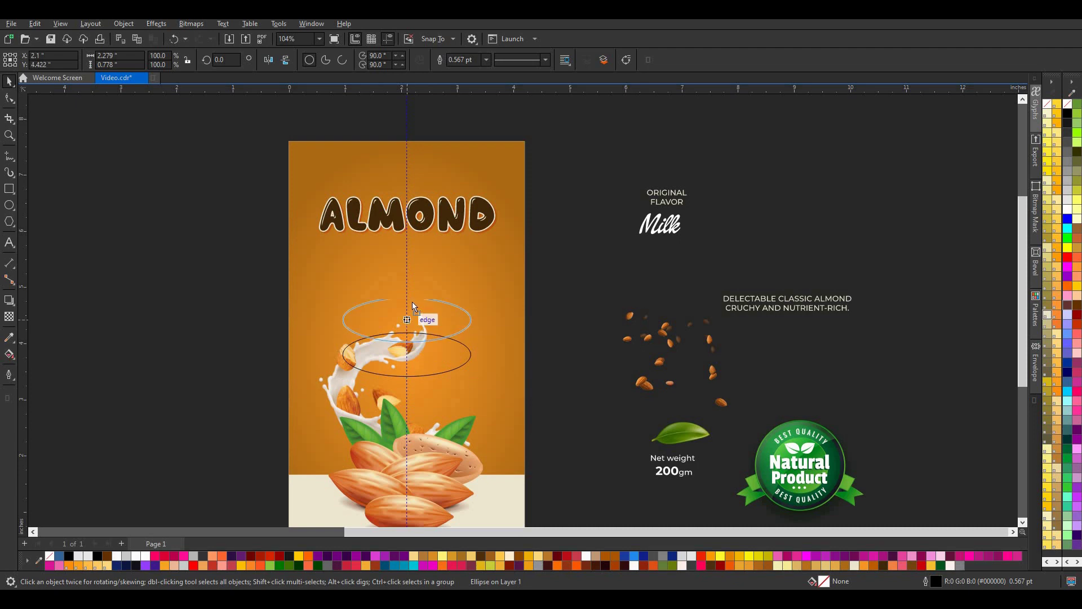
scroll(360, 301, "up", 2)
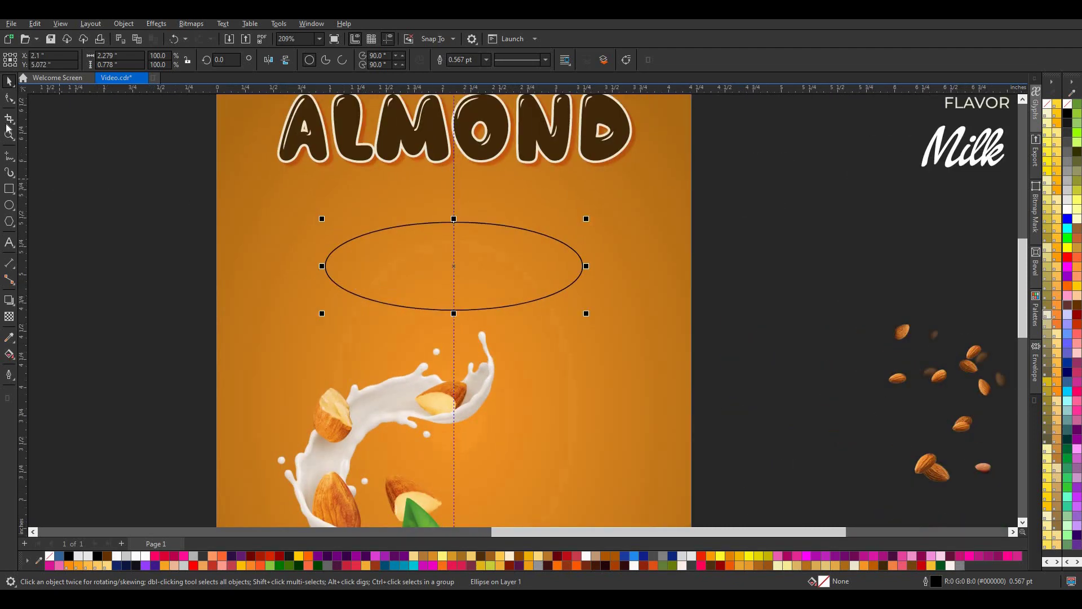
- Select the Smear tool and set its nib size to 91
left_click(15, 103)
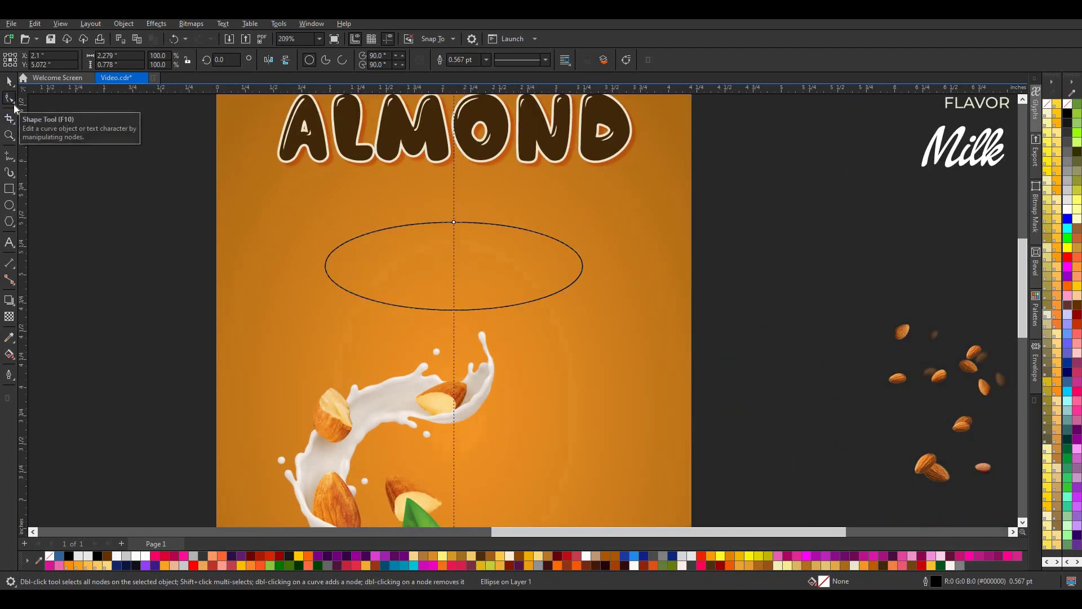
left_click(16, 107)
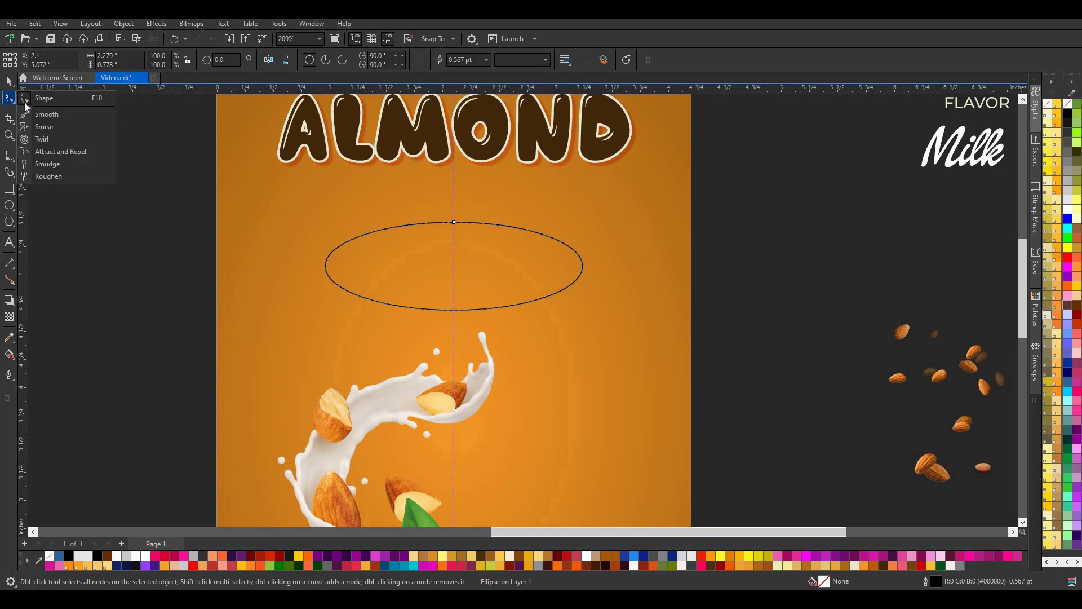
left_click(55, 126)
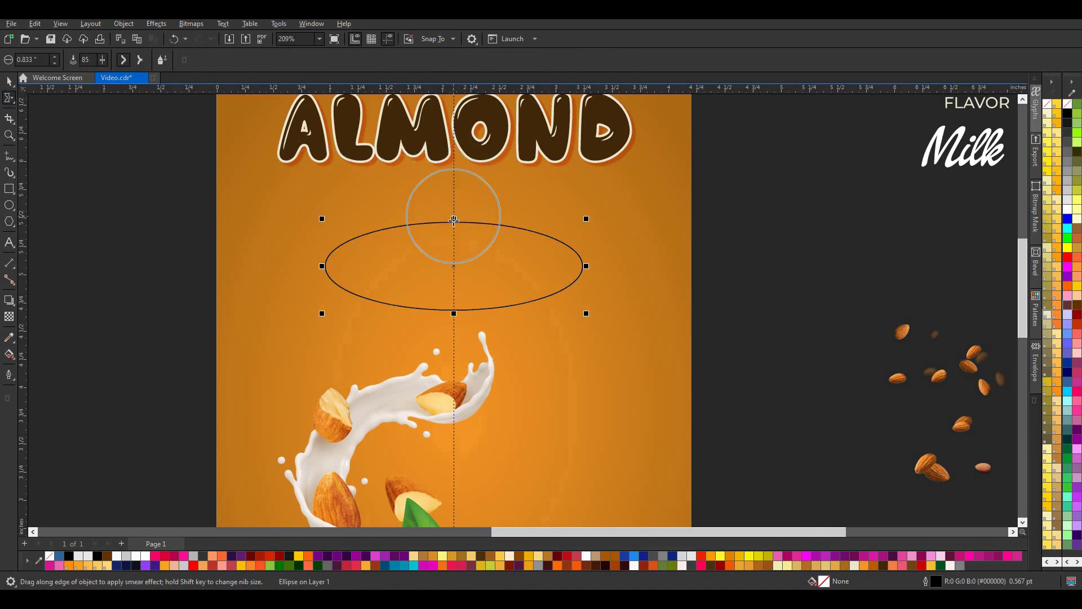
left_click_drag(454, 213, 454, 239)
key("ctrl+z")
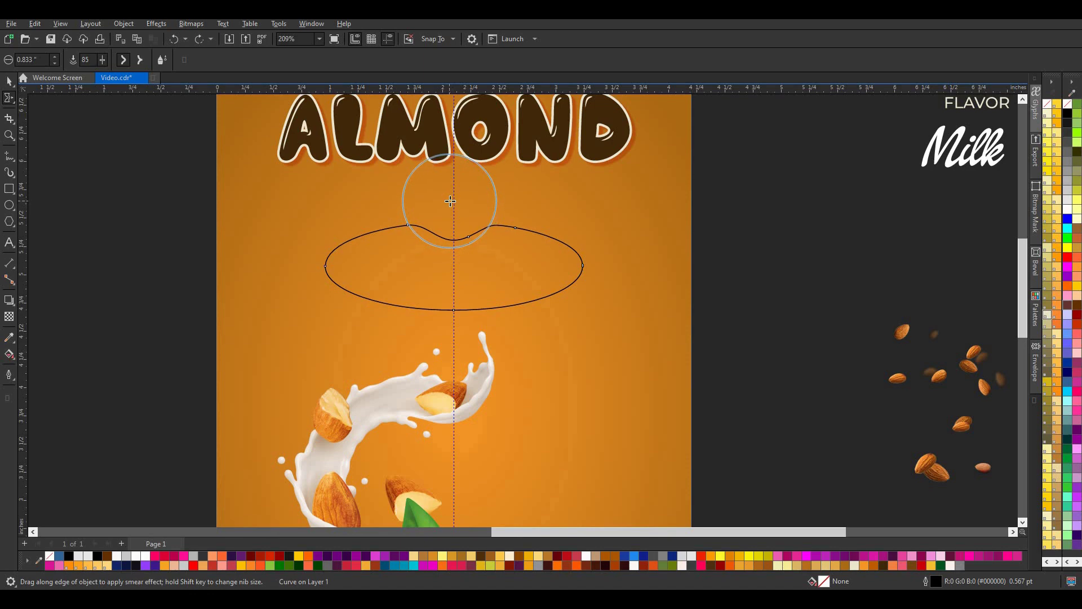
key("ctrl+z")
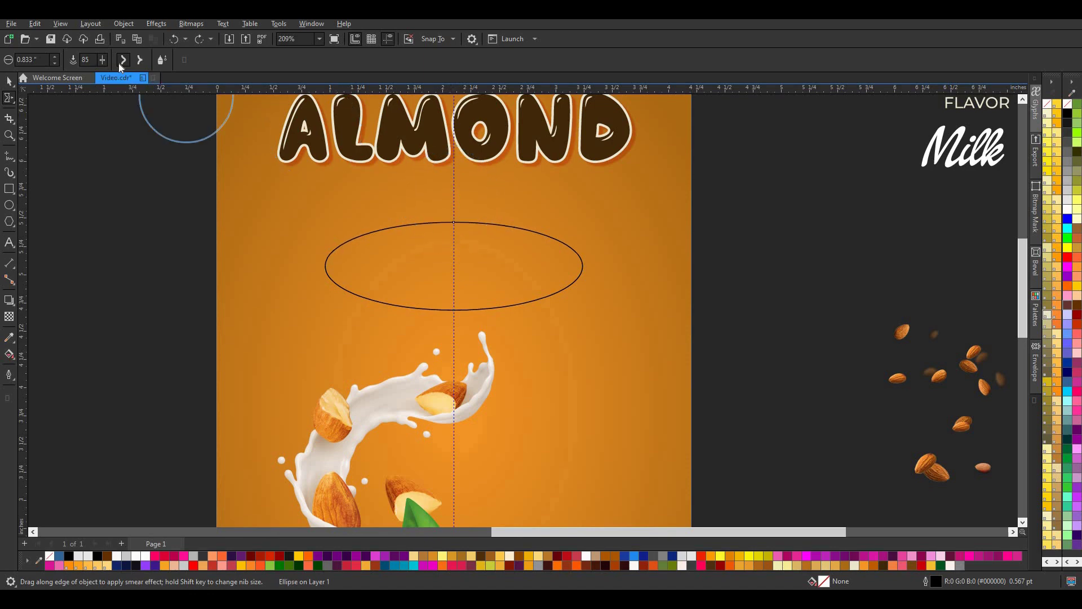
left_click(104, 60)
left_click_drag(101, 75, 104, 75)
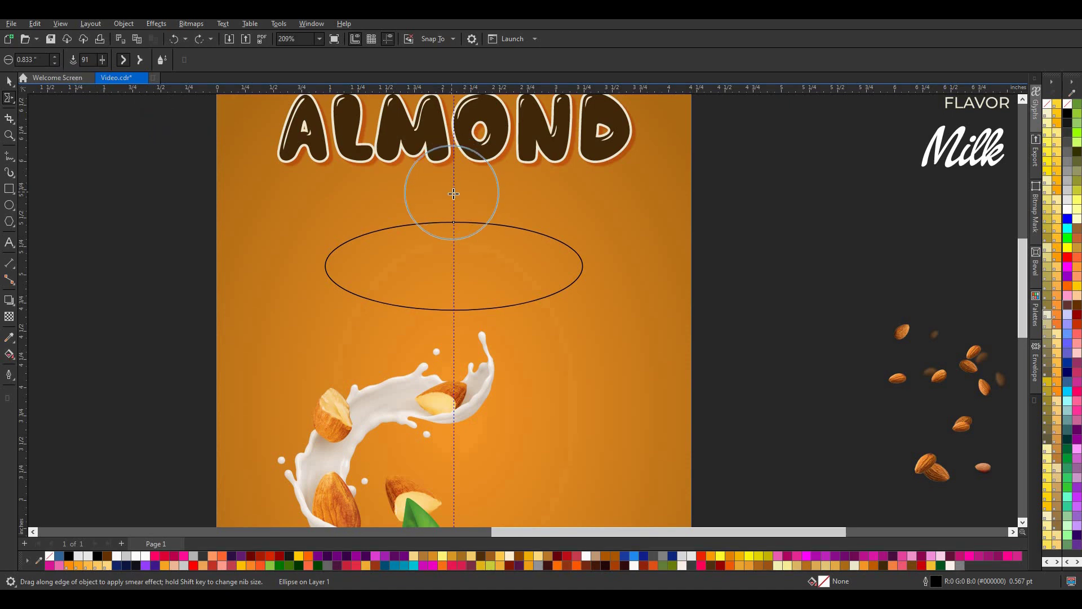
- Smear a dip into the ellipse's top centre, then move the shape up under the title
mouse_move(455, 202)
left_mouse_down()
mouse_move(455, 212)
mouse_move(419, 213)
left_mouse_up()
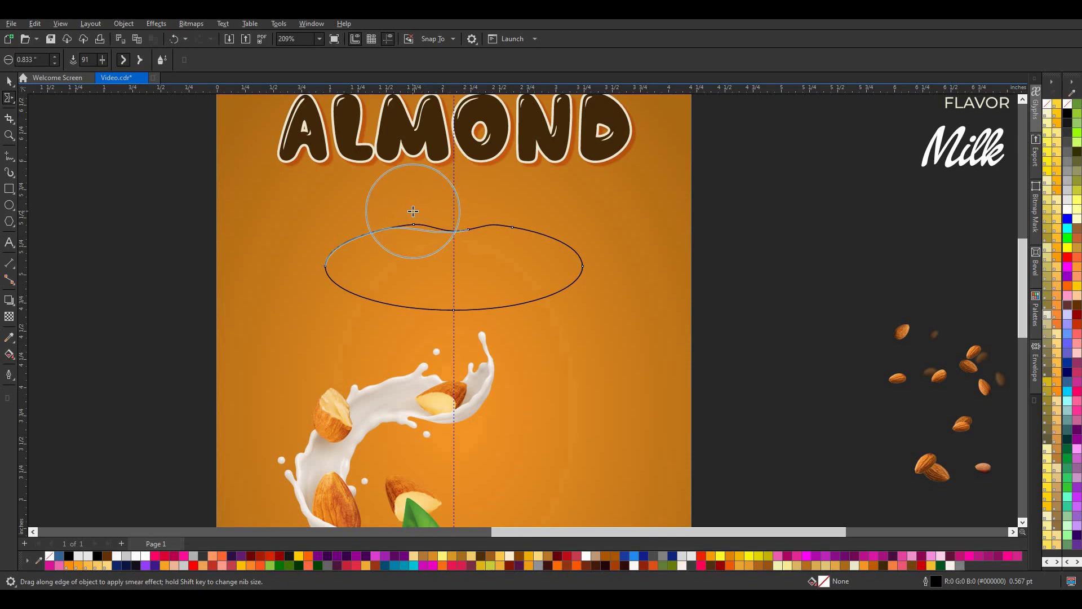
left_click_drag(413, 210, 488, 209)
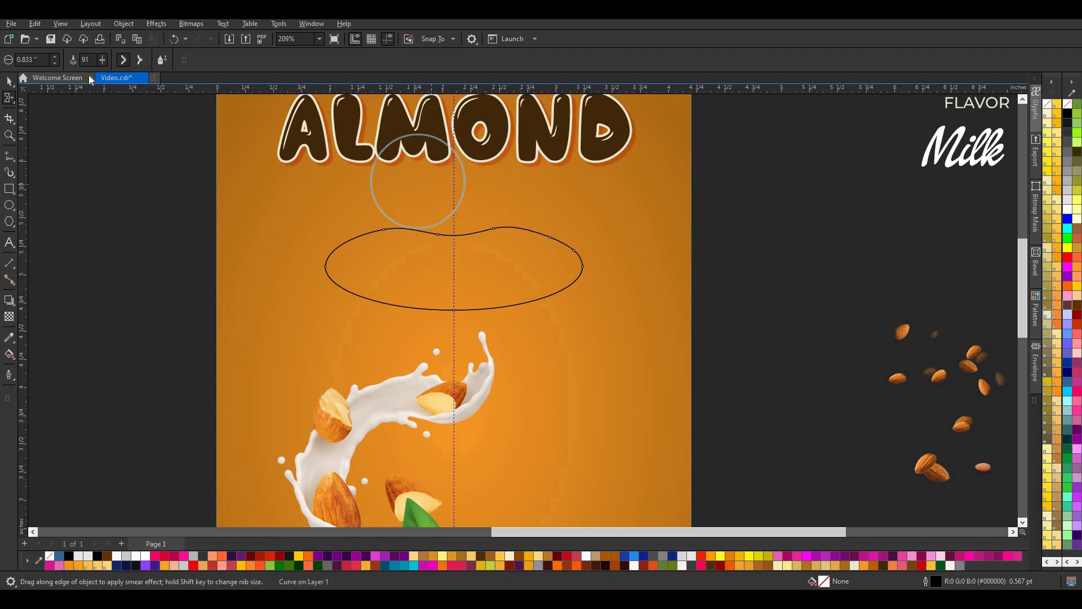
left_click(449, 204)
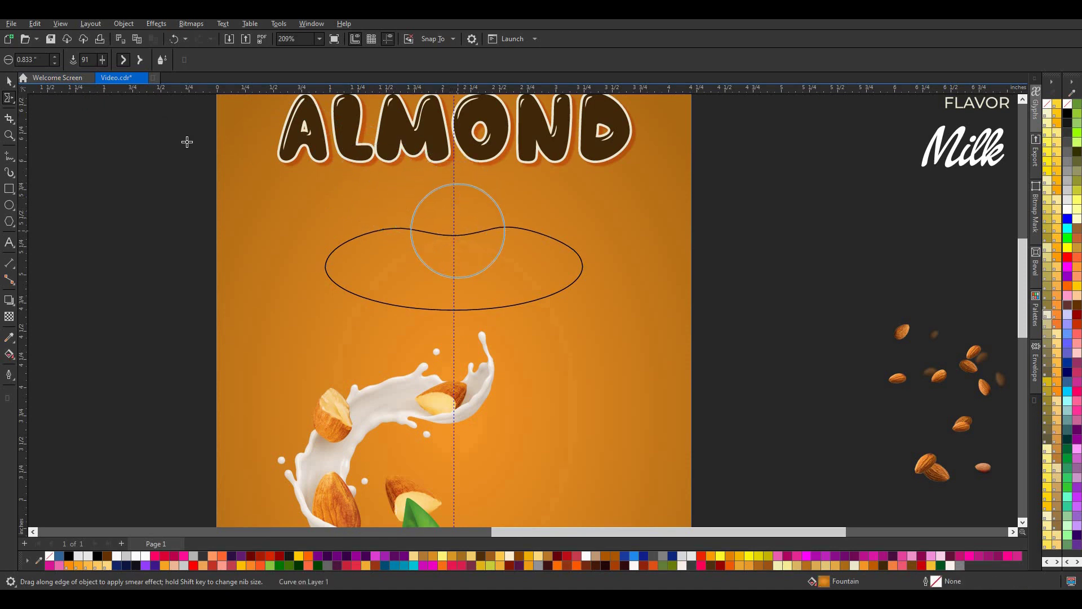
key("space")
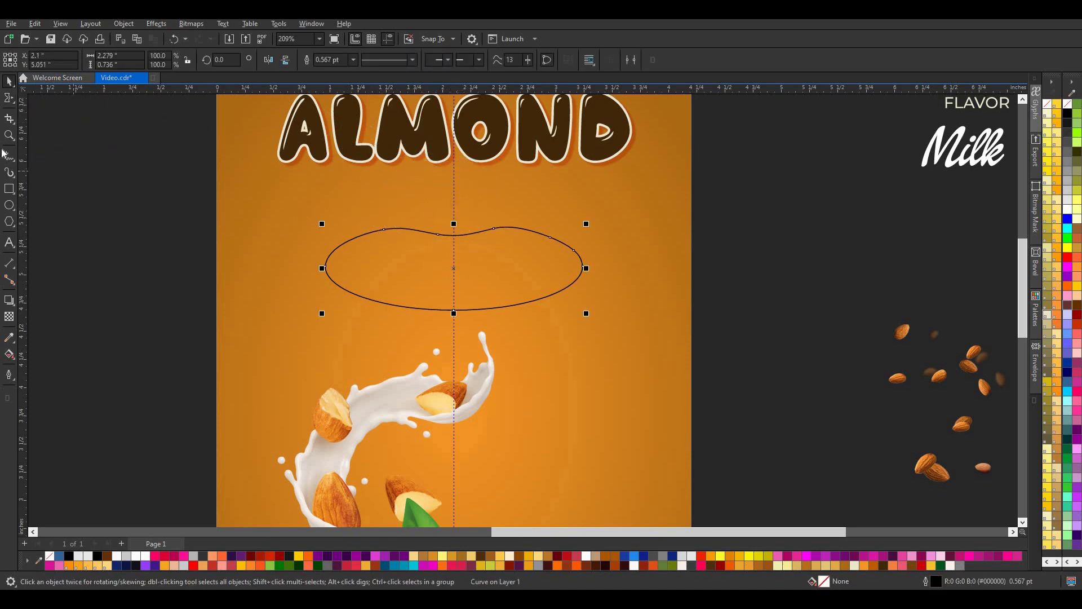
left_click(11, 100)
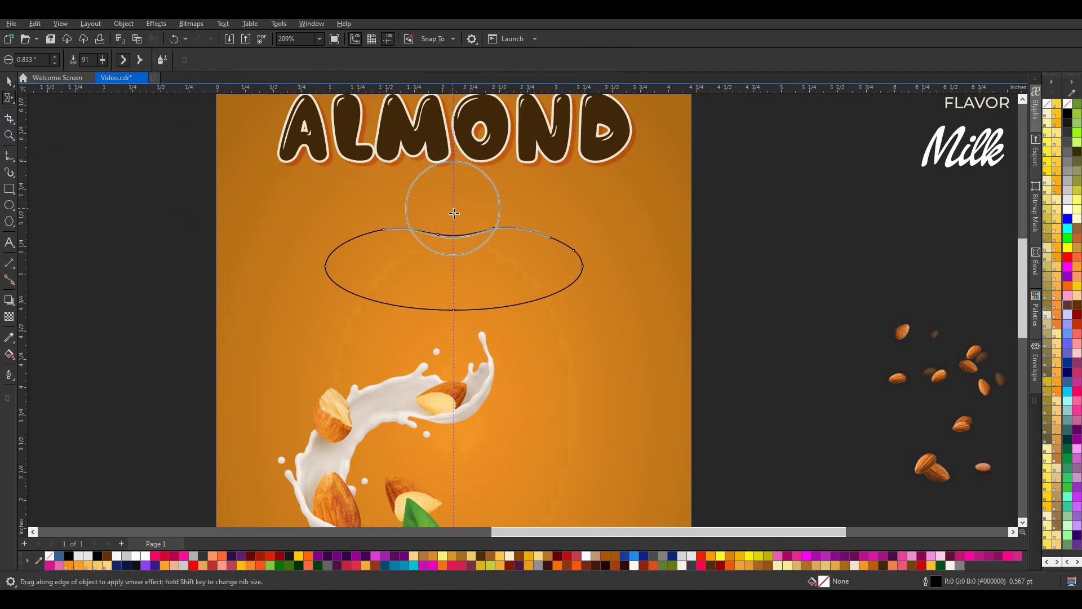
left_click_drag(455, 221, 400, 203)
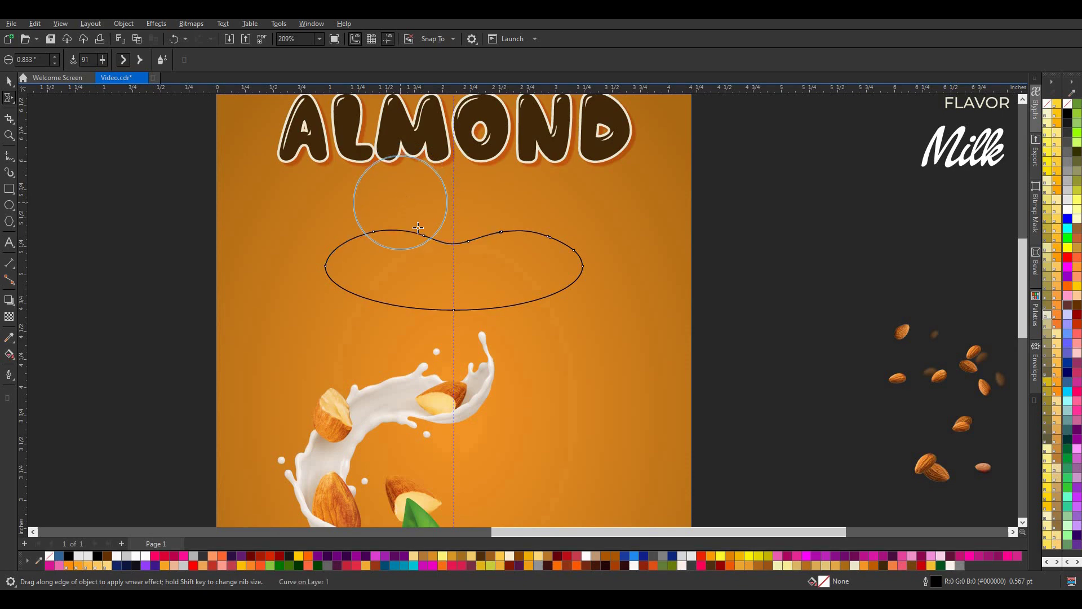
left_click(8, 83)
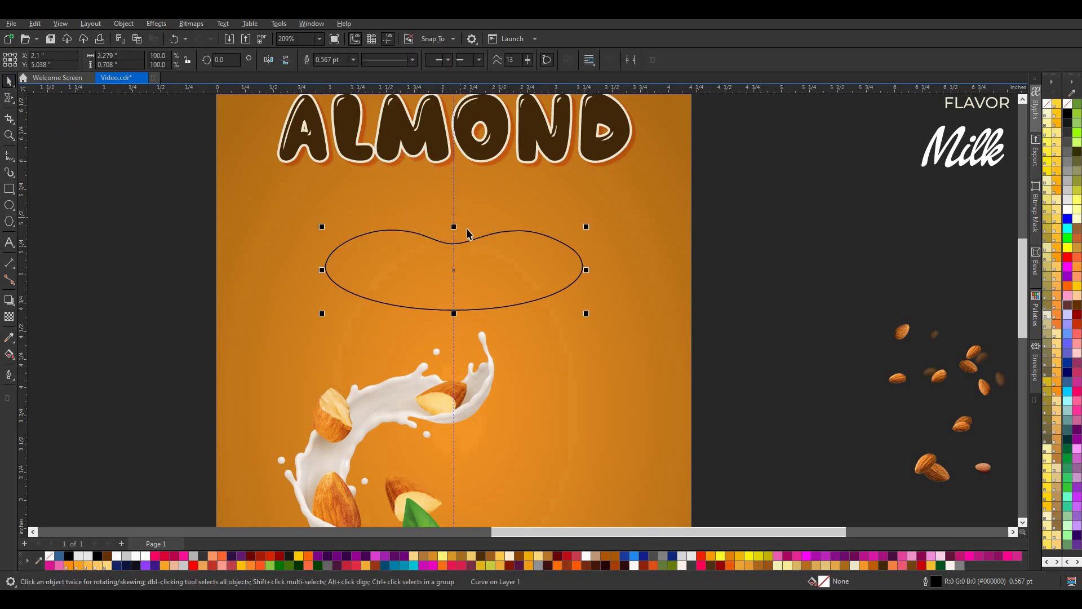
scroll(459, 242, "down", 1)
left_click_drag(459, 240, 459, 219)
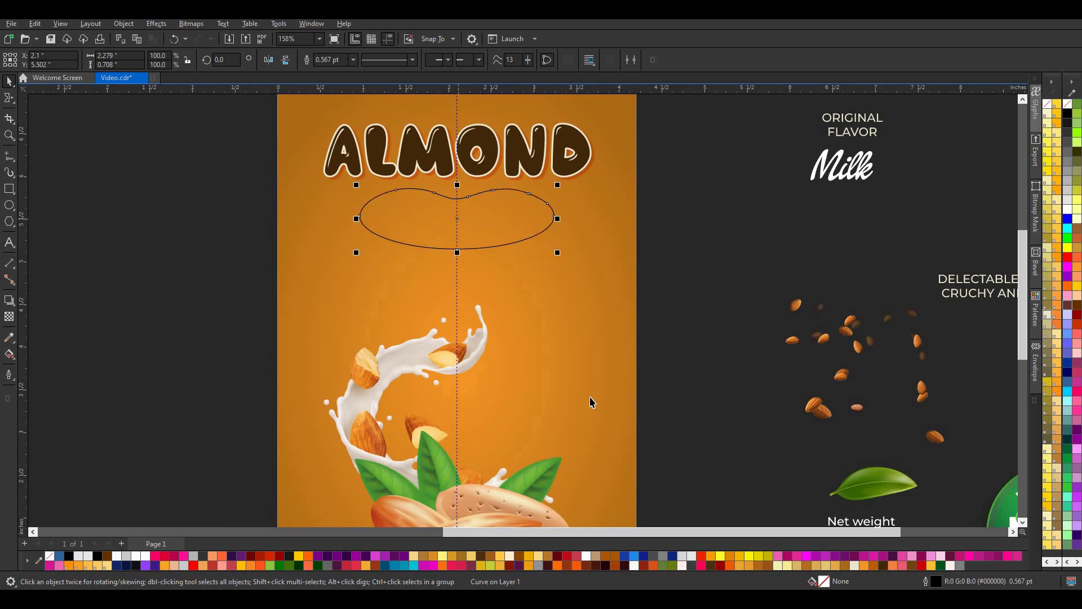
- Fill the kidney shape golden yellow #F5C233 and remove its outline
left_click(931, 565)
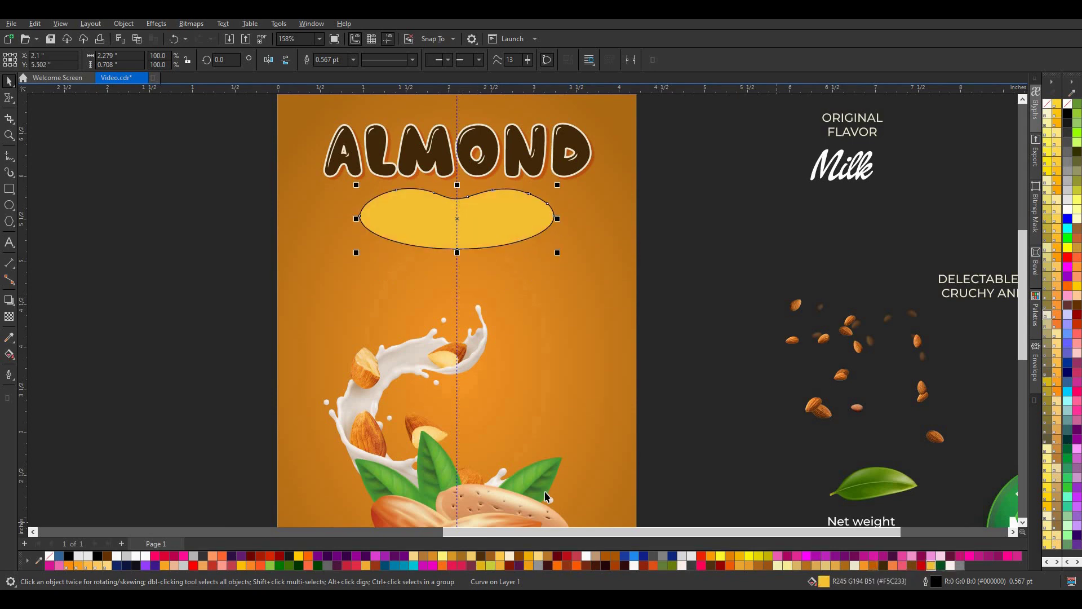
right_click(49, 557)
scroll(496, 287, "down", 3)
scroll(478, 256, "up", 4)
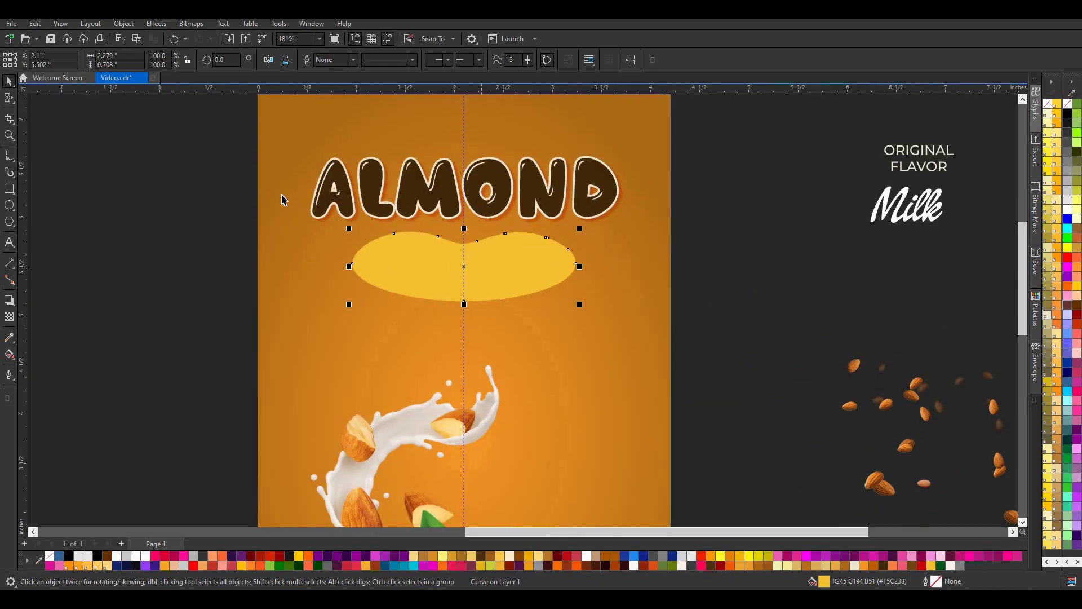
- Copy and paste the shape, shift the copy down slightly and fill it cream
left_click(92, 25)
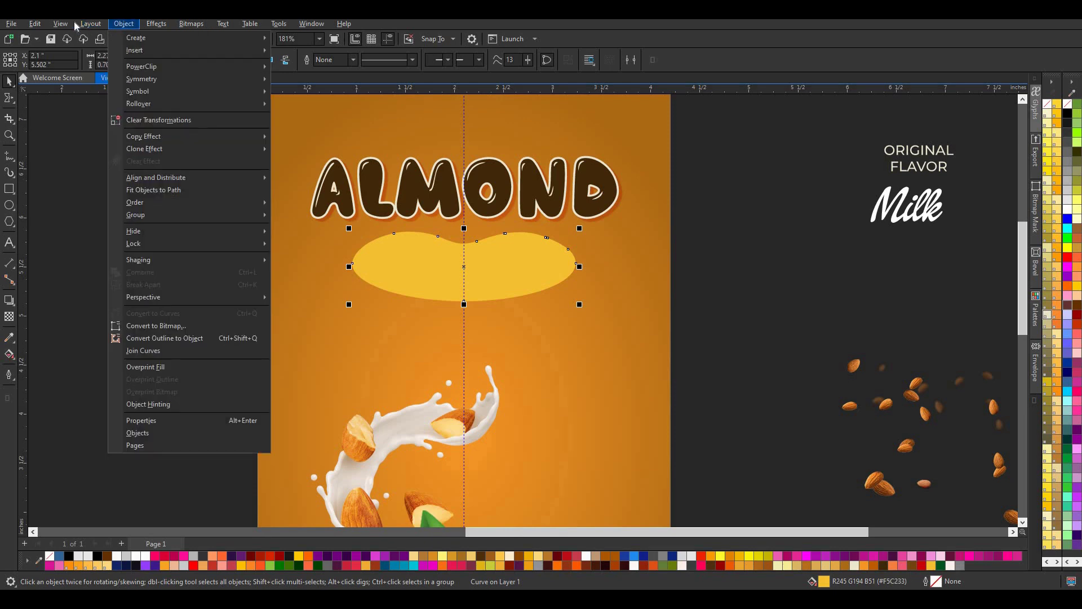
mouse_move(35, 22)
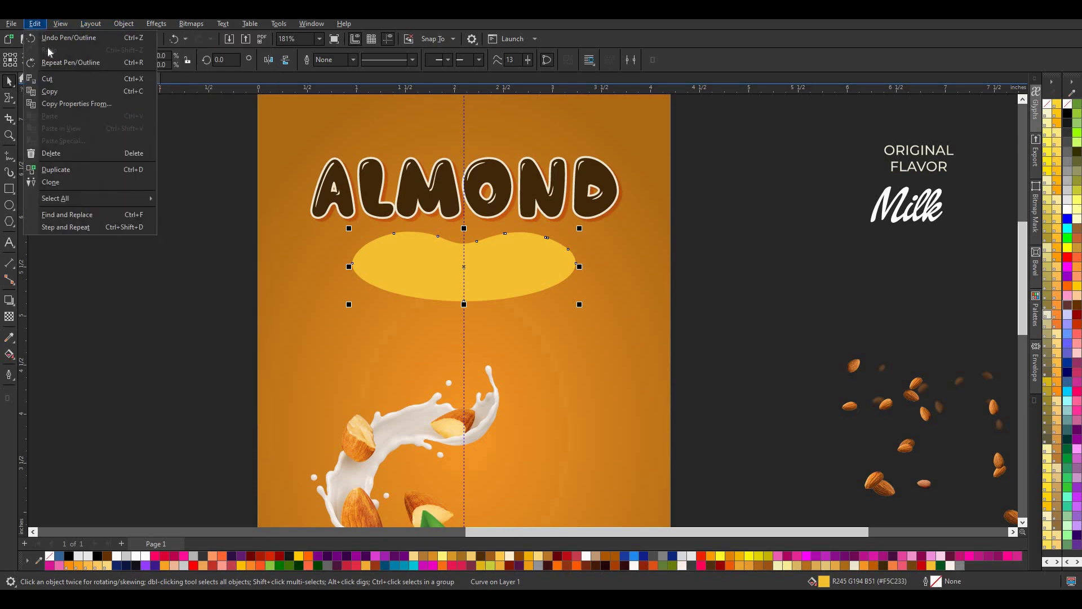
left_click(56, 96)
left_click(35, 23)
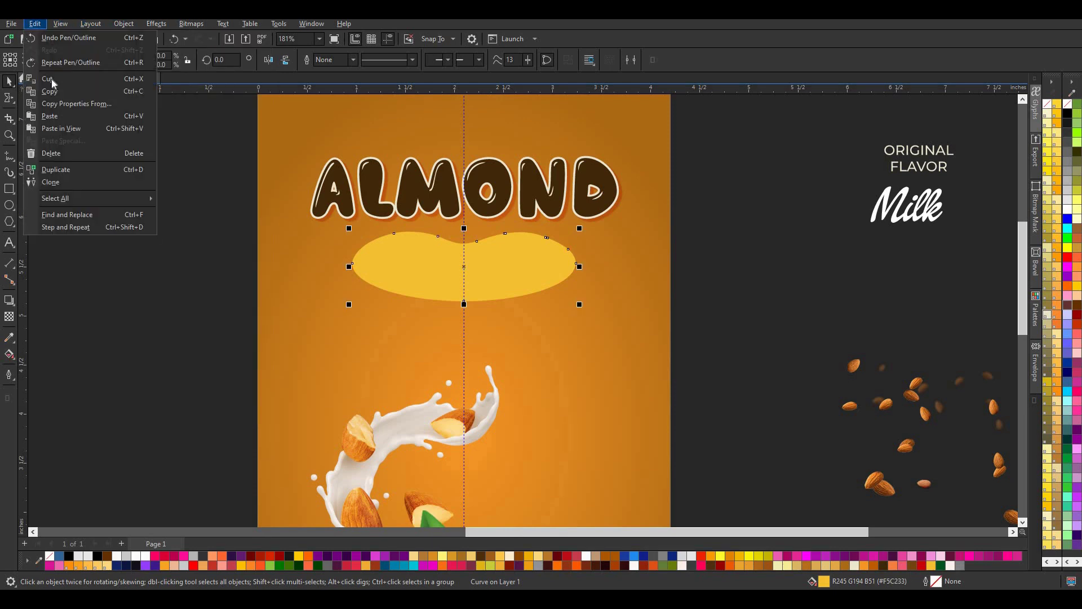
left_click(50, 116)
left_click_drag(416, 273, 414, 281)
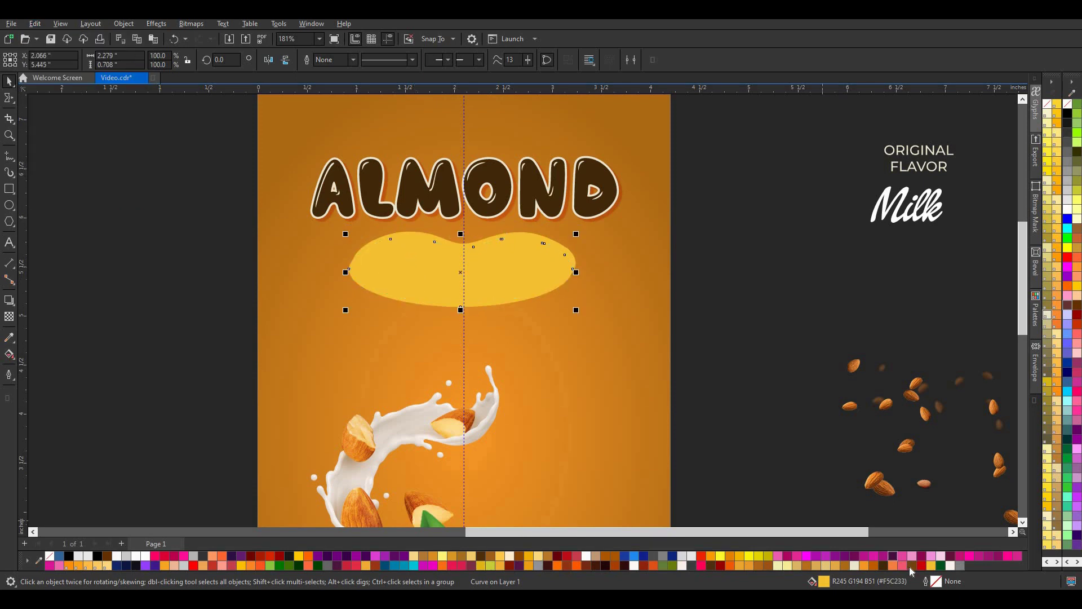
left_click(855, 565)
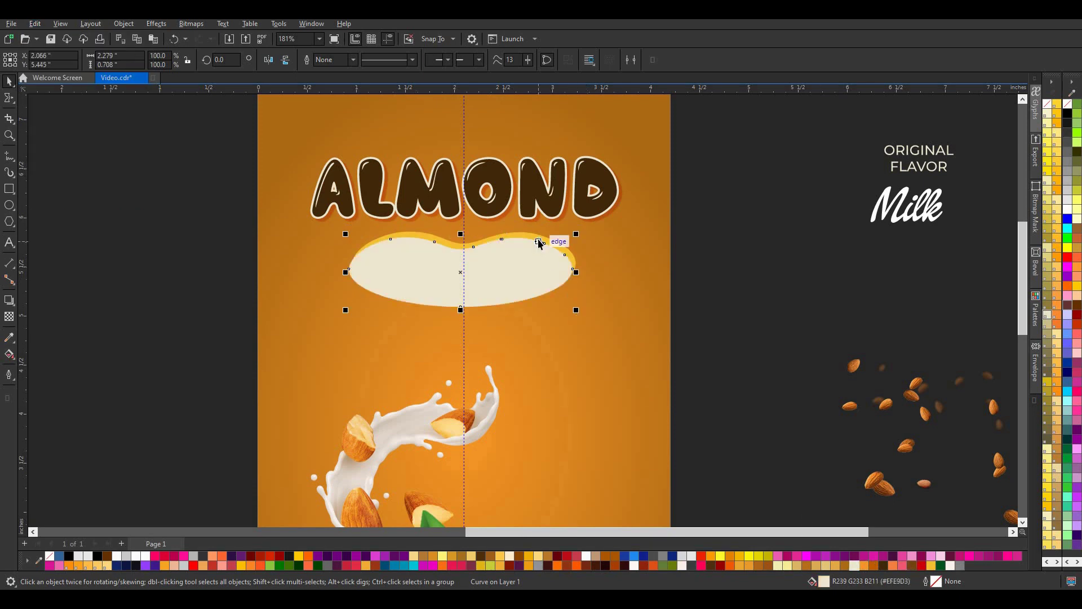
- Bring the yellow shape in front of the cream copy
left_click(538, 239)
right_click(538, 238)
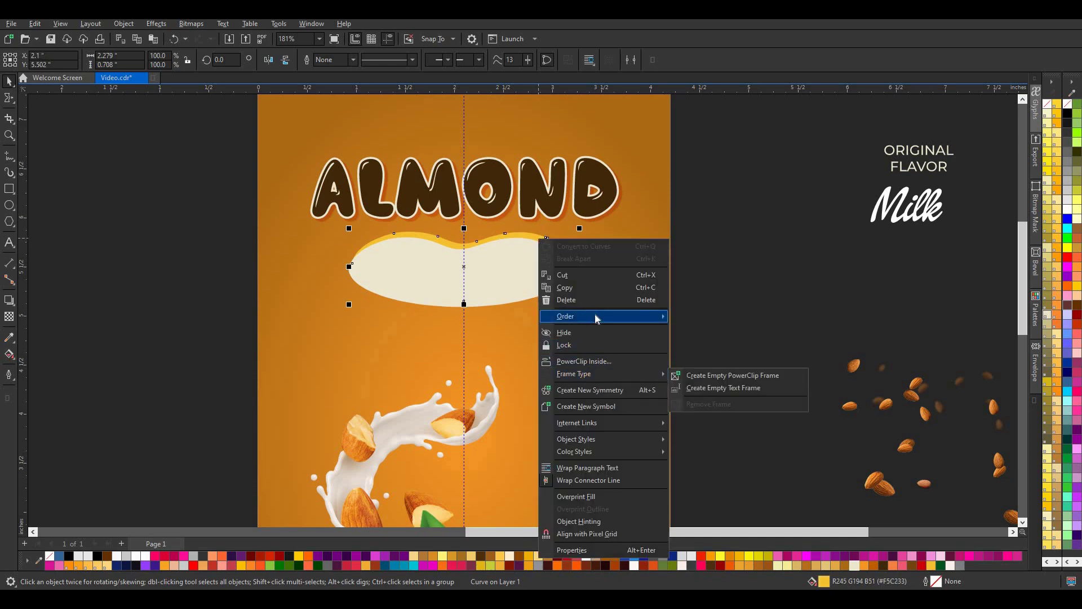
mouse_move(566, 317)
left_click(703, 320)
scroll(394, 296, "up", 1)
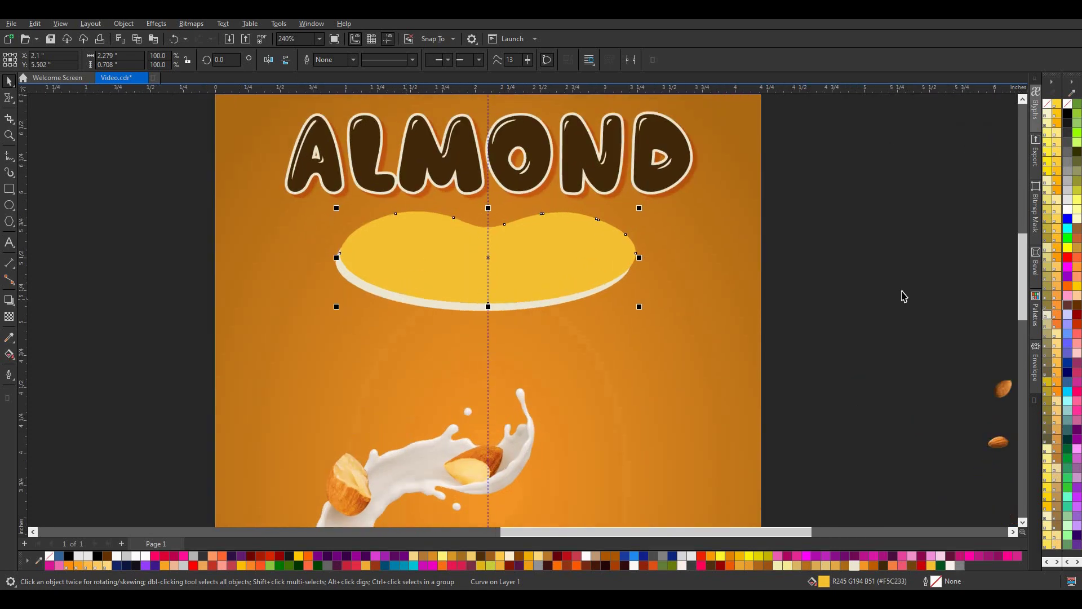
key("Escape")
scroll(451, 303, "up", 1)
- Offset the cream copy so a thin cream rim shows below the yellow shape
left_click(411, 308)
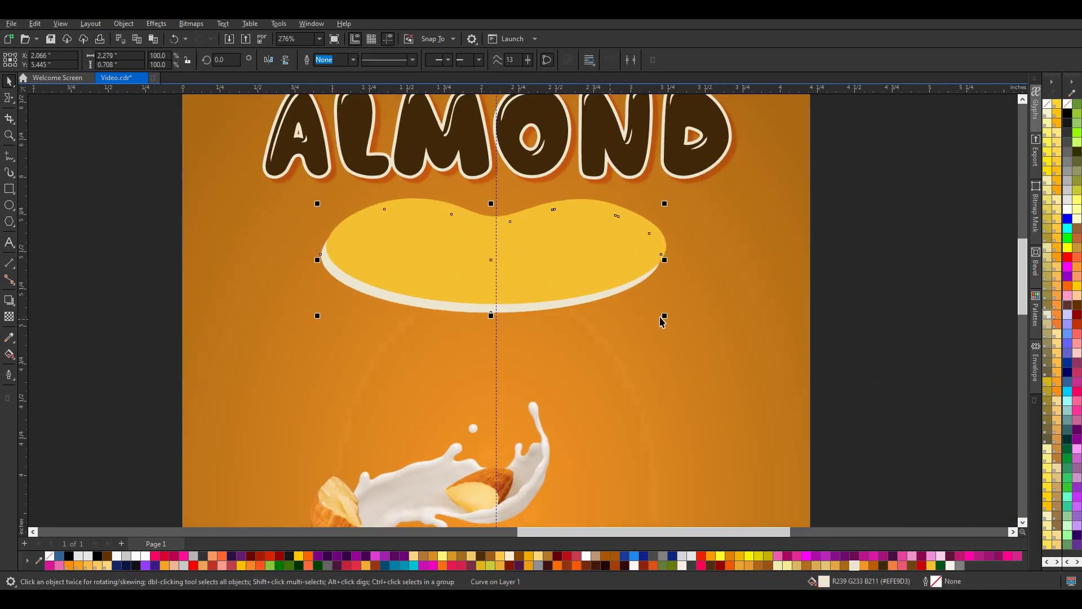
left_click_drag(410, 301, 411, 299)
scroll(555, 275, "down", 4)
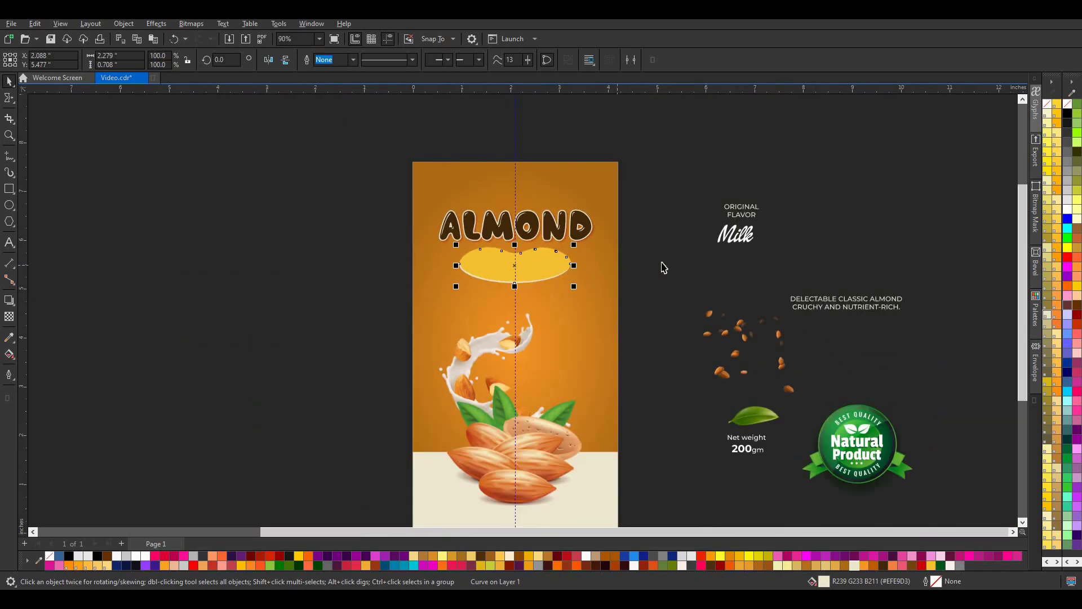
key("Escape")
scroll(548, 259, "down", 1)
scroll(547, 259, "up", 1)
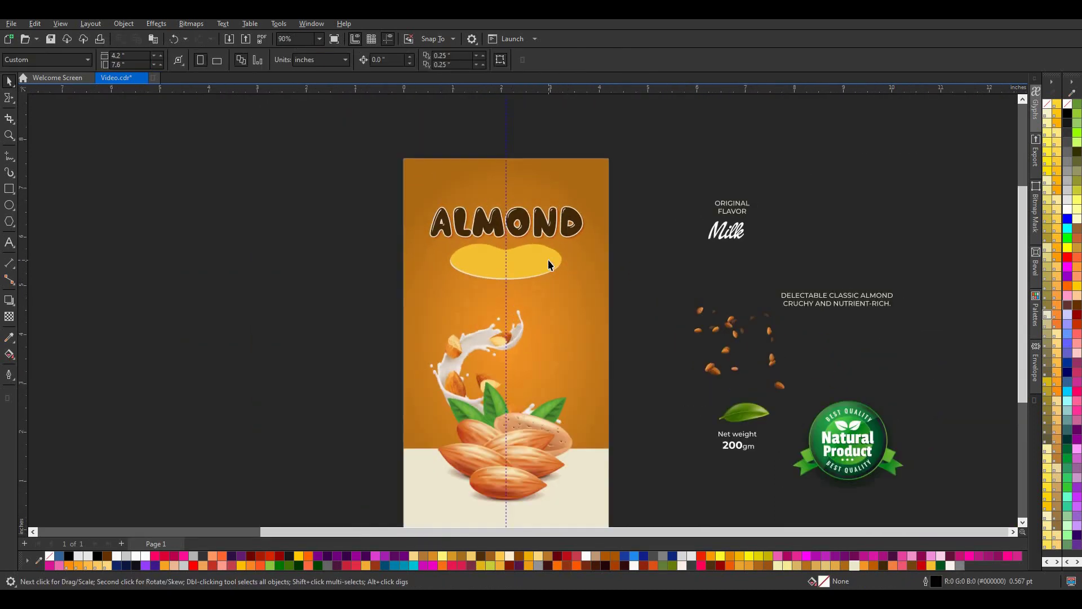
scroll(548, 261, "up", 1)
- Move the white Milk script onto the yellow ellipse and enlarge it to about 1.213 × 0.612 inches
scroll(596, 261, "down", 1)
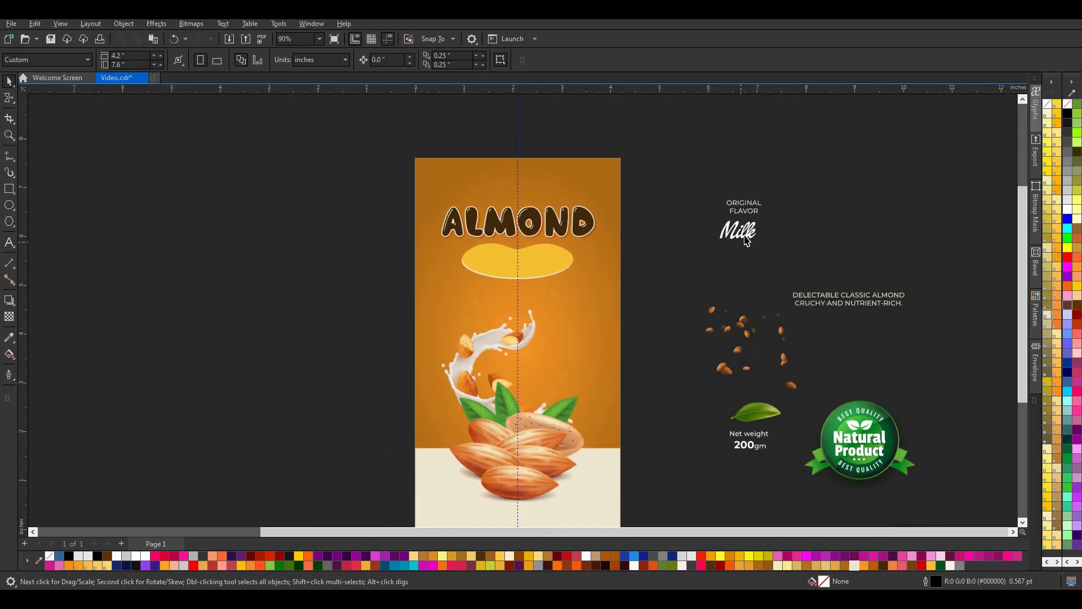
left_click(746, 240)
mouse_move(757, 242)
left_mouse_down()
mouse_move(767, 246)
mouse_move(530, 246)
left_mouse_up()
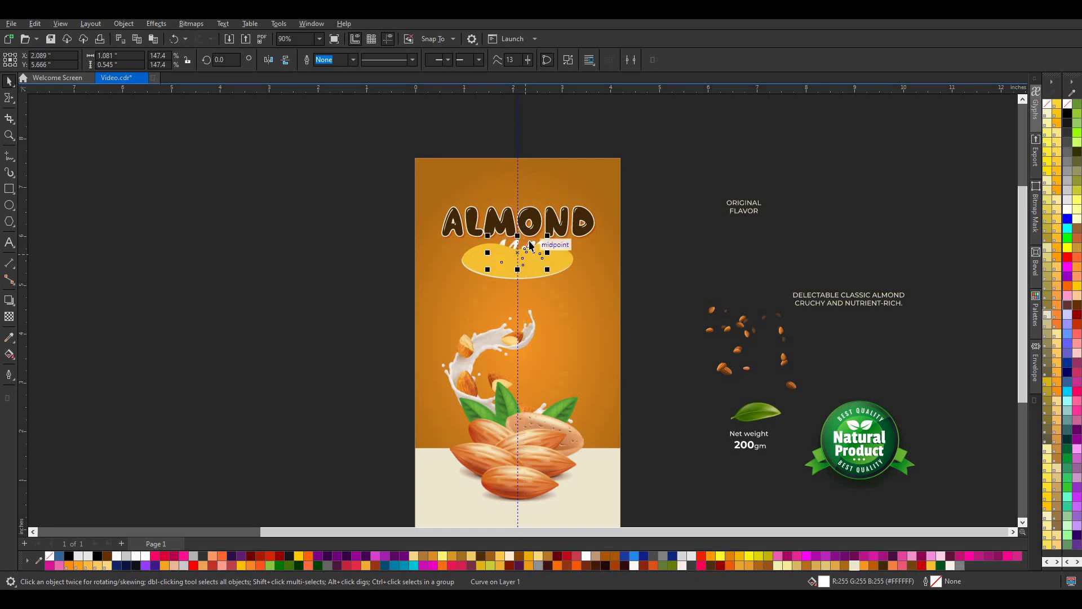
scroll(530, 246, "up", 3)
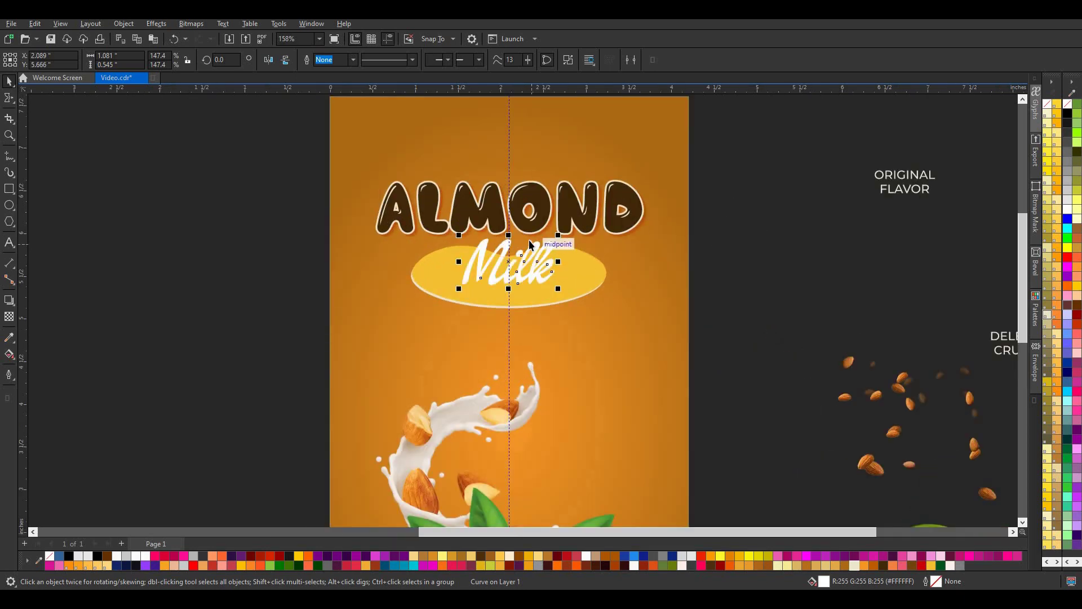
scroll(543, 274, "up", 2)
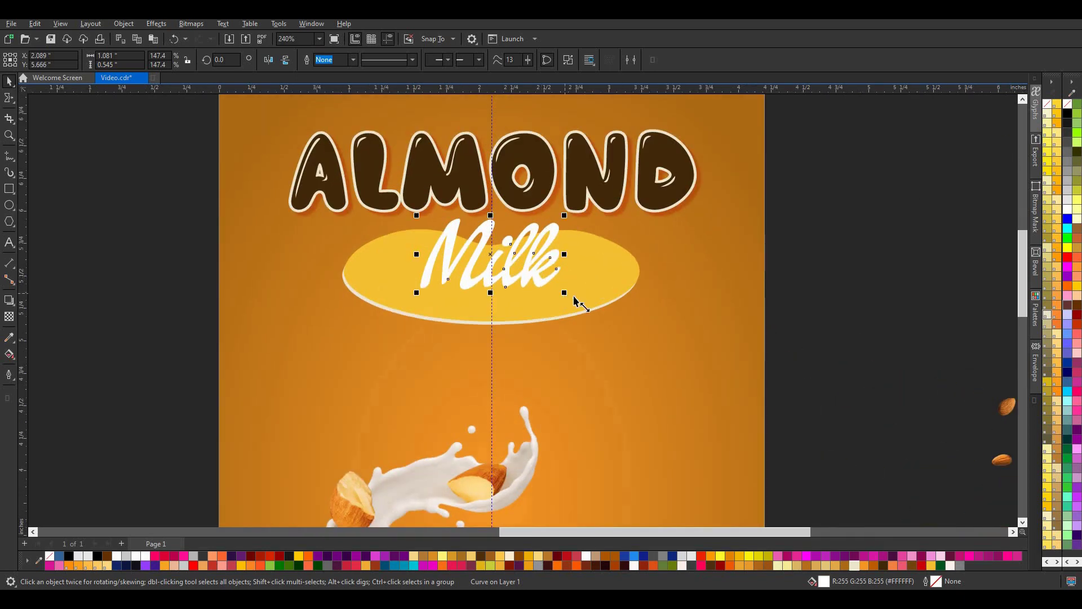
left_click_drag(574, 300, 583, 305)
left_click_drag(499, 265, 492, 261)
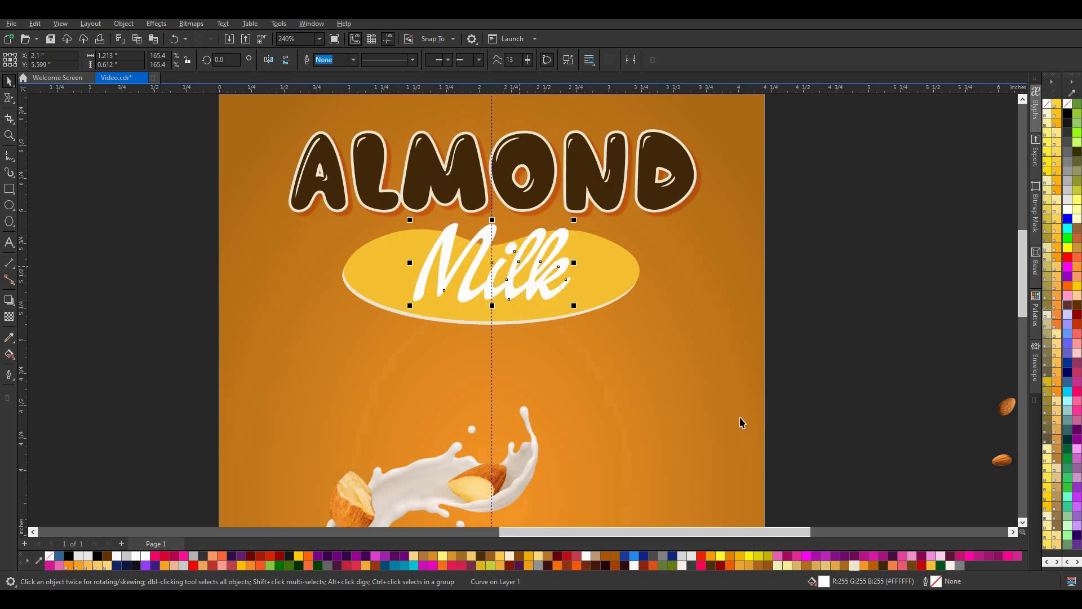
- Give the Milk text a 4 pt yellow outline that scales with the text
right_click(931, 565)
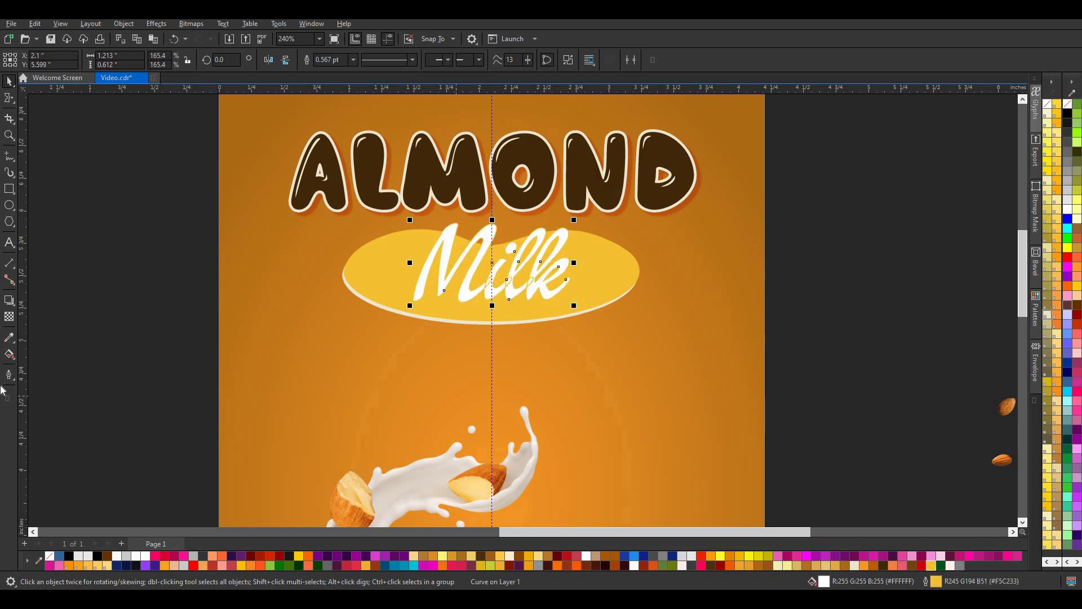
left_click(10, 377)
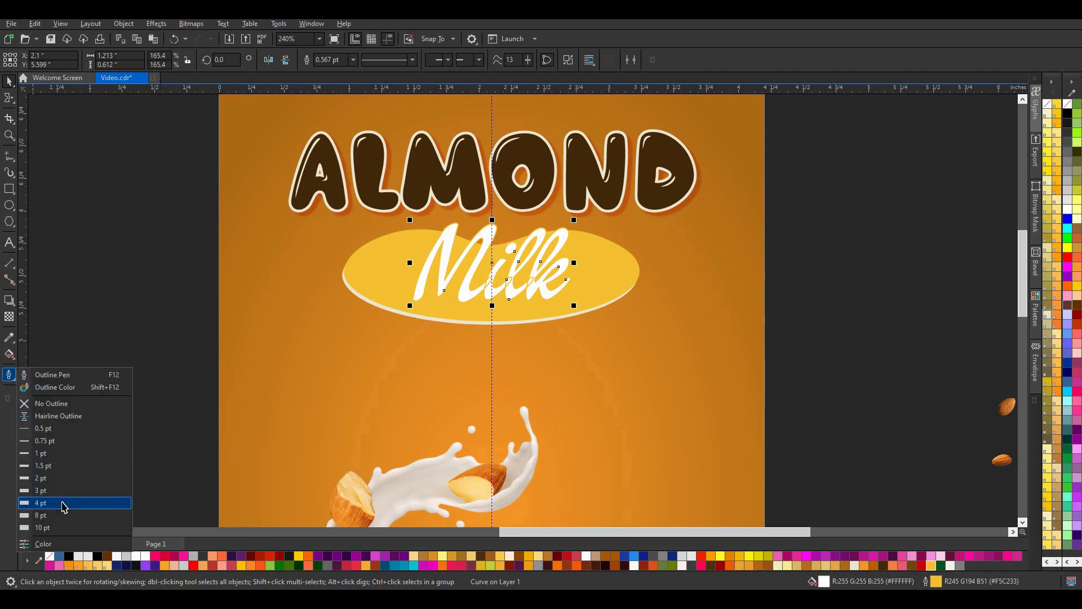
left_click(64, 504)
left_click(9, 374)
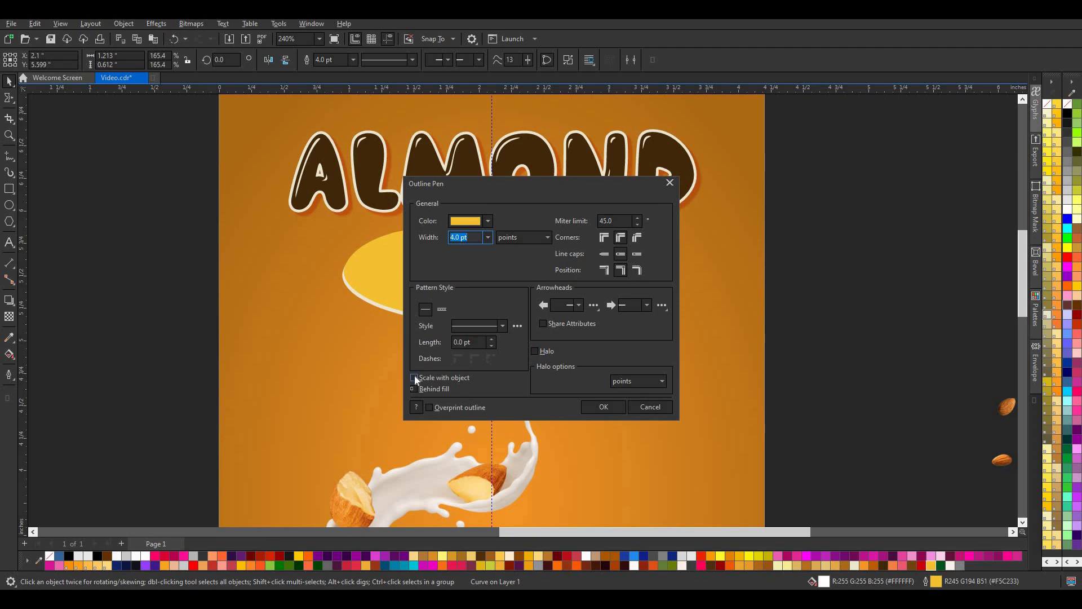
left_click(415, 376)
left_click(603, 407)
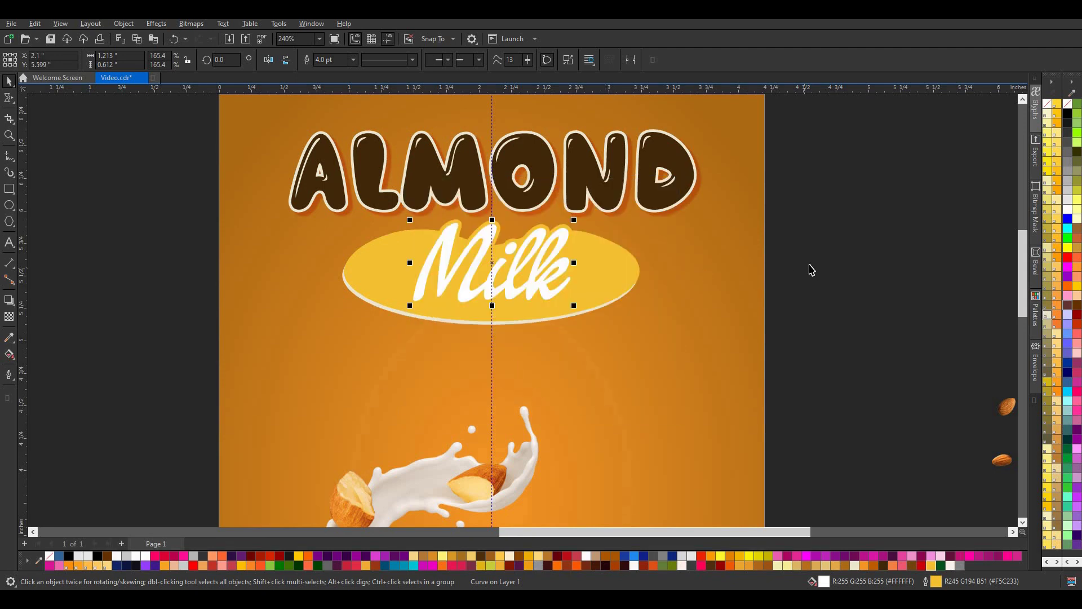
left_click(811, 270)
- Apply a Flat Bottom drop shadow to the Milk text
scroll(514, 258, "down", 2)
scroll(529, 264, "up", 1)
scroll(536, 262, "up", 2)
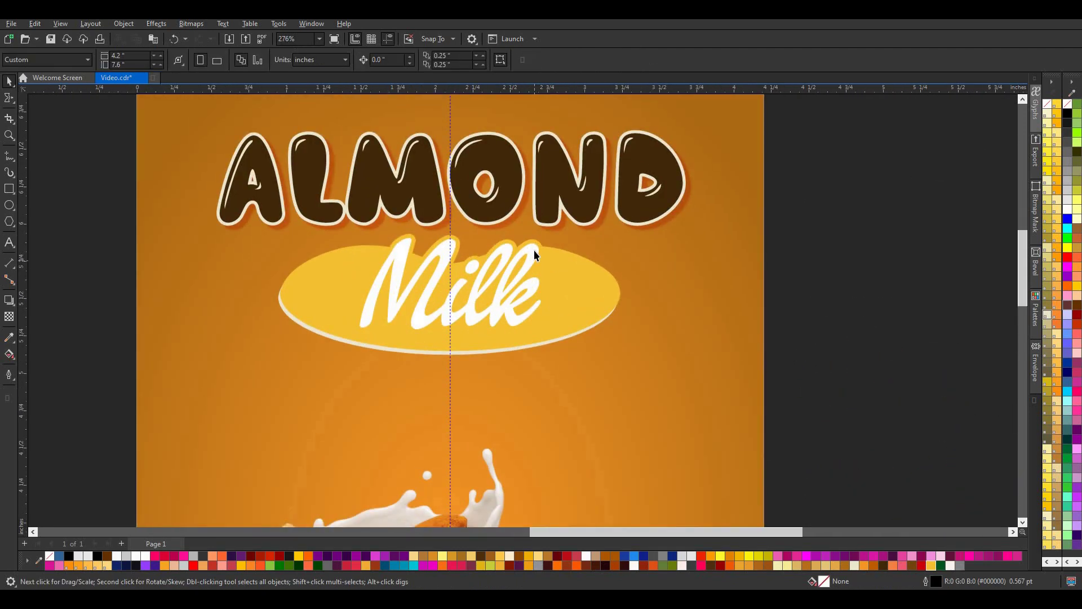
left_click(533, 250)
left_click(9, 300)
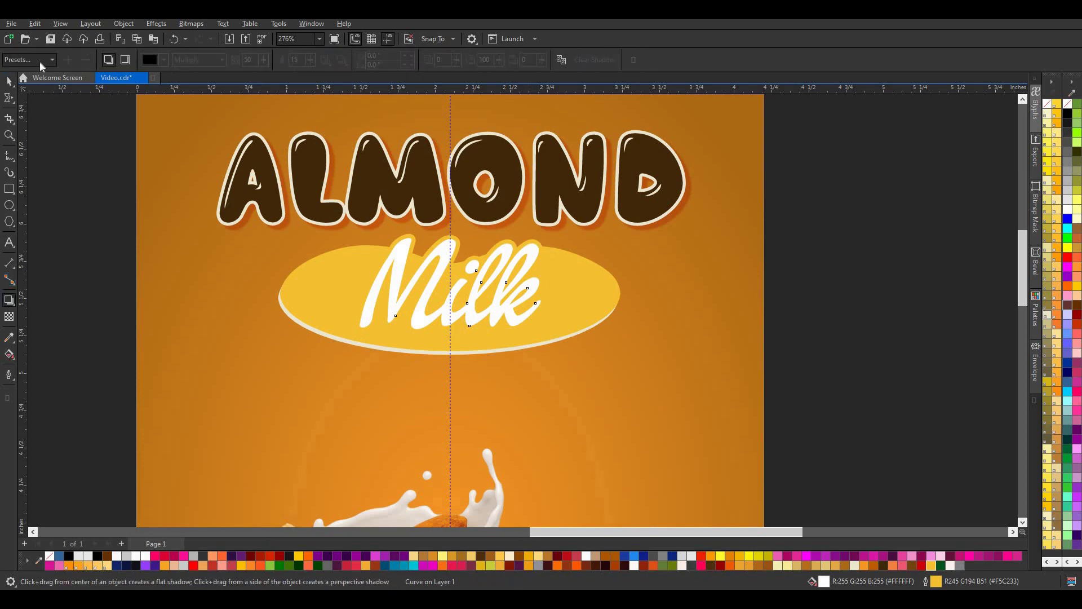
left_click(28, 59)
left_click(50, 83)
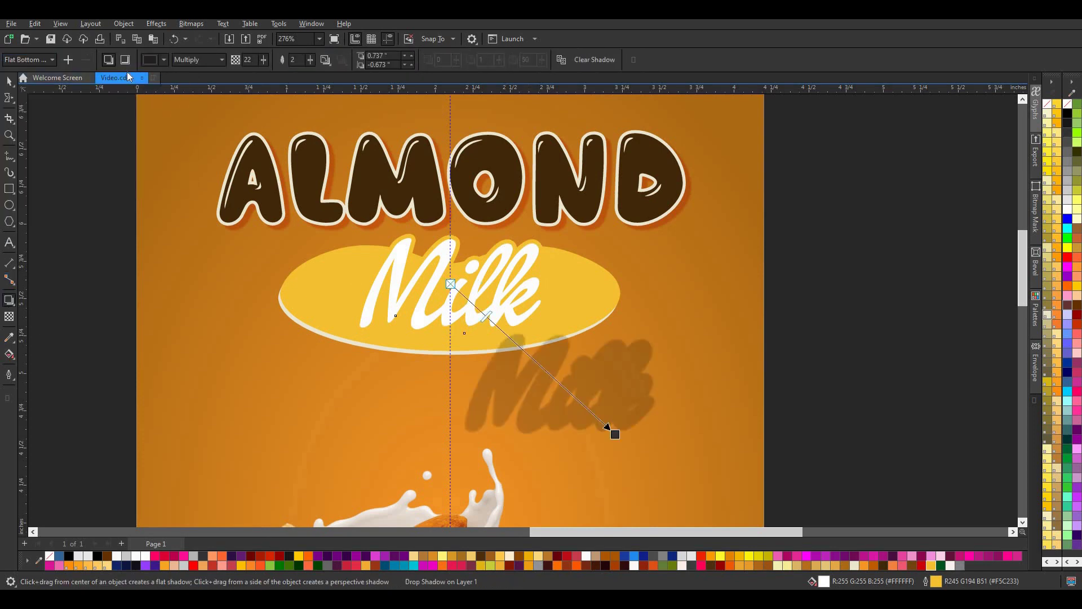
- Make the Milk shadow grey and pull it closer beneath the letters
left_click(164, 59)
left_click(225, 116)
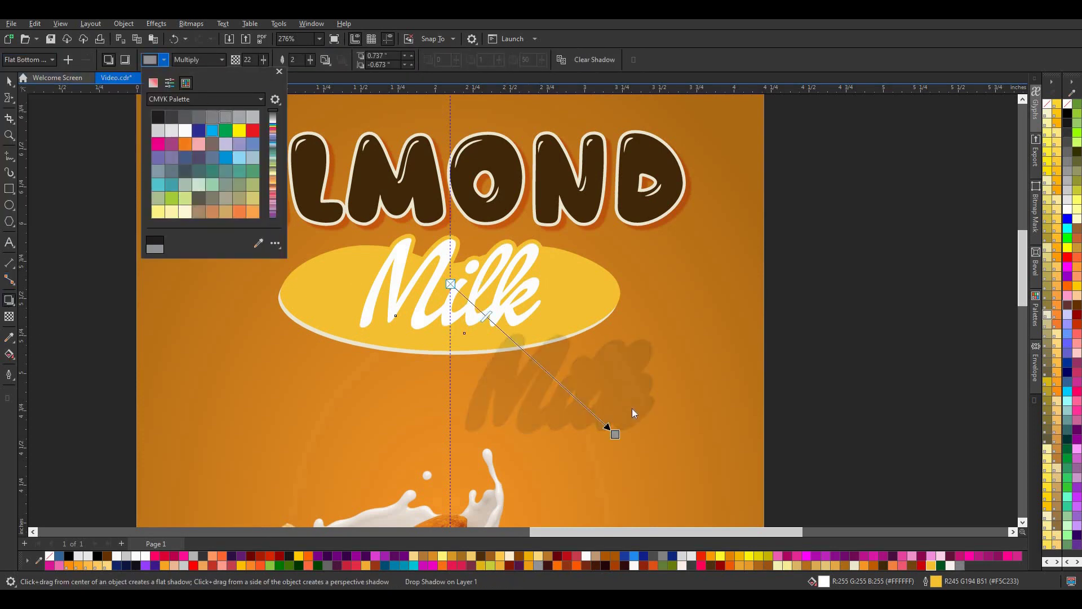
left_click(618, 437)
mouse_move(615, 434)
left_mouse_down()
mouse_move(514, 339)
mouse_move(515, 355)
left_mouse_up()
scroll(519, 345, "up", 2)
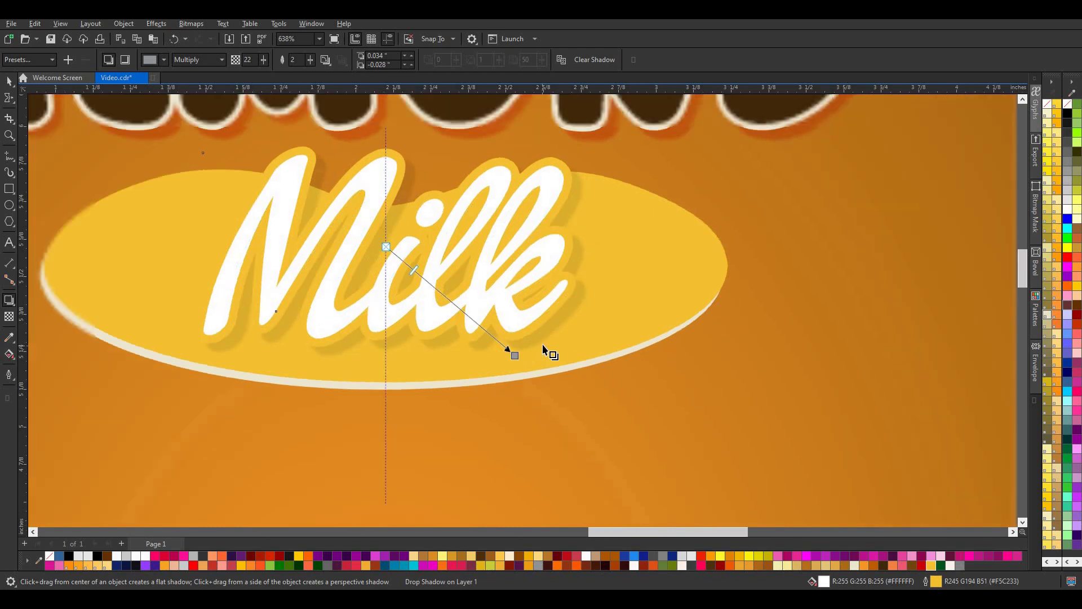
scroll(543, 350, "down", 4)
scroll(527, 338, "down", 3)
scroll(541, 316, "down", 1)
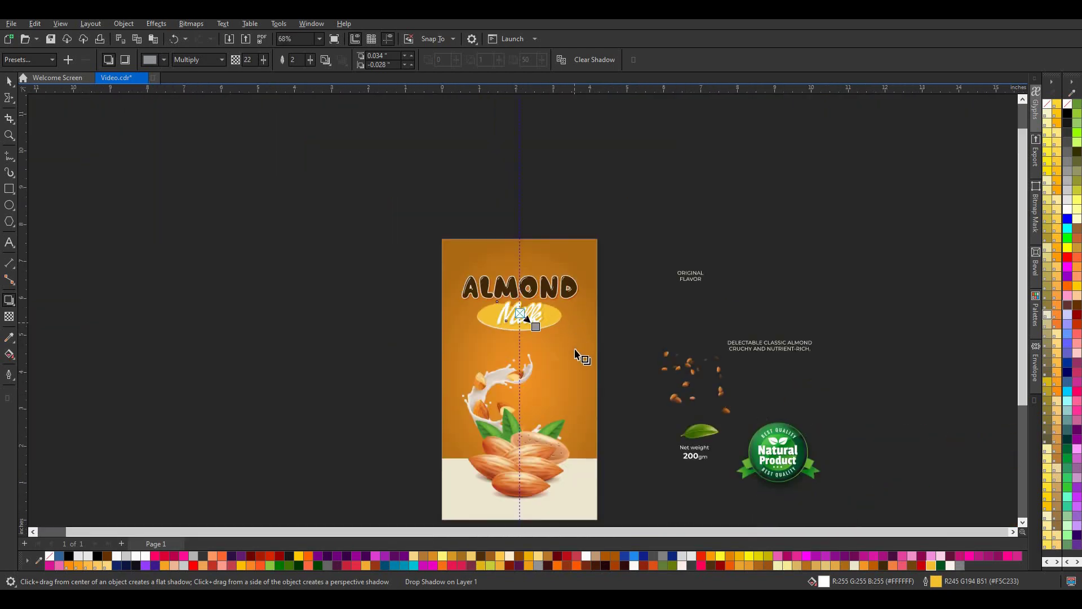
left_click(8, 83)
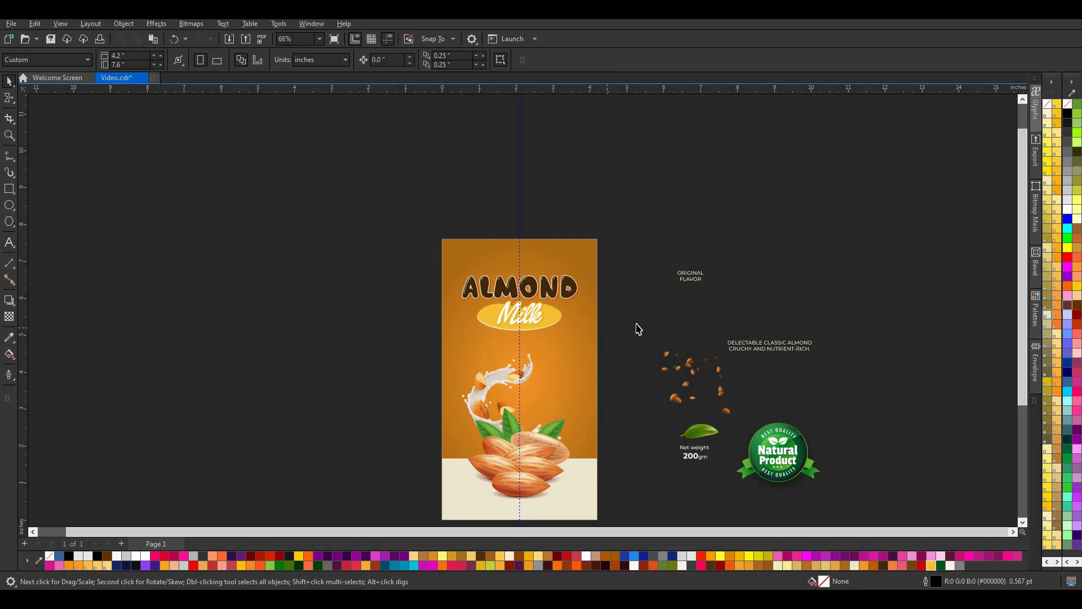
- Place the DELECTABLE CLASSIC ALMOND tagline below the Milk ellipse, dark brown #432A0B, enlarged to 118.2%
scroll(684, 298, "up", 1)
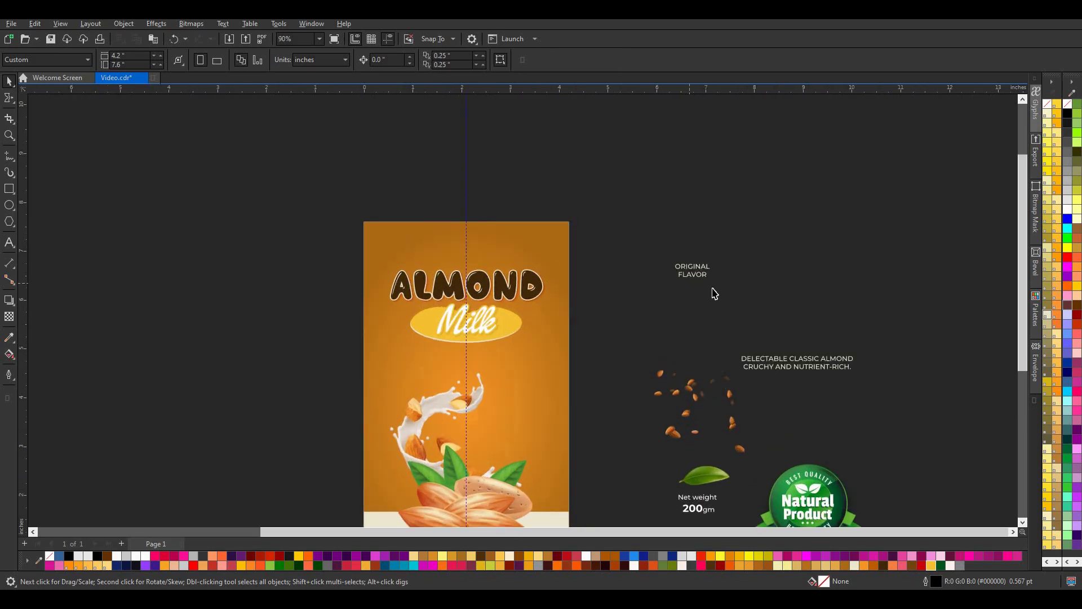
left_click_drag(795, 369, 473, 354)
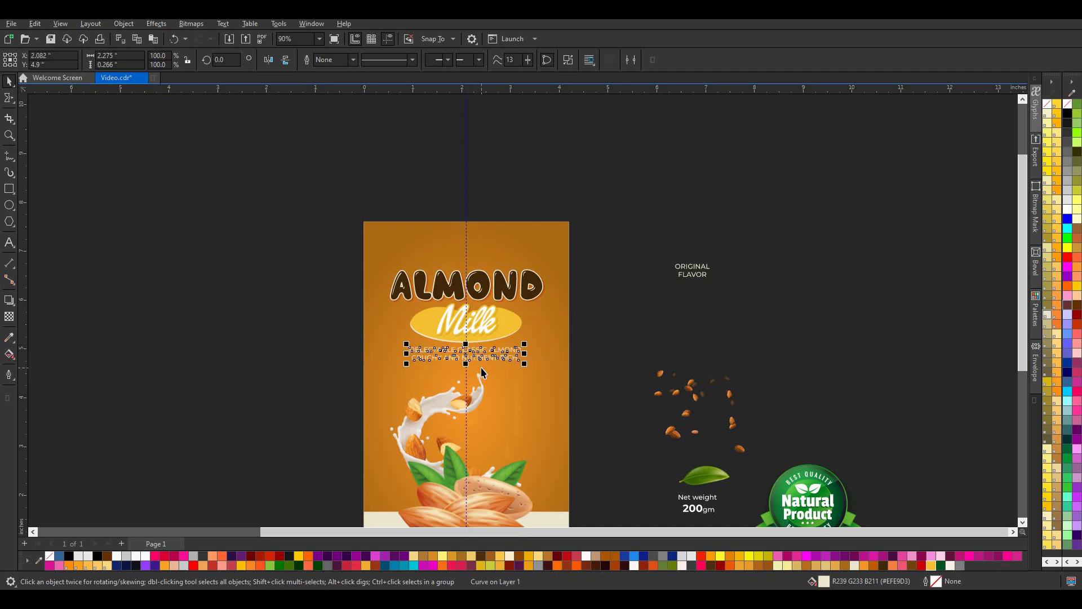
left_click(881, 565)
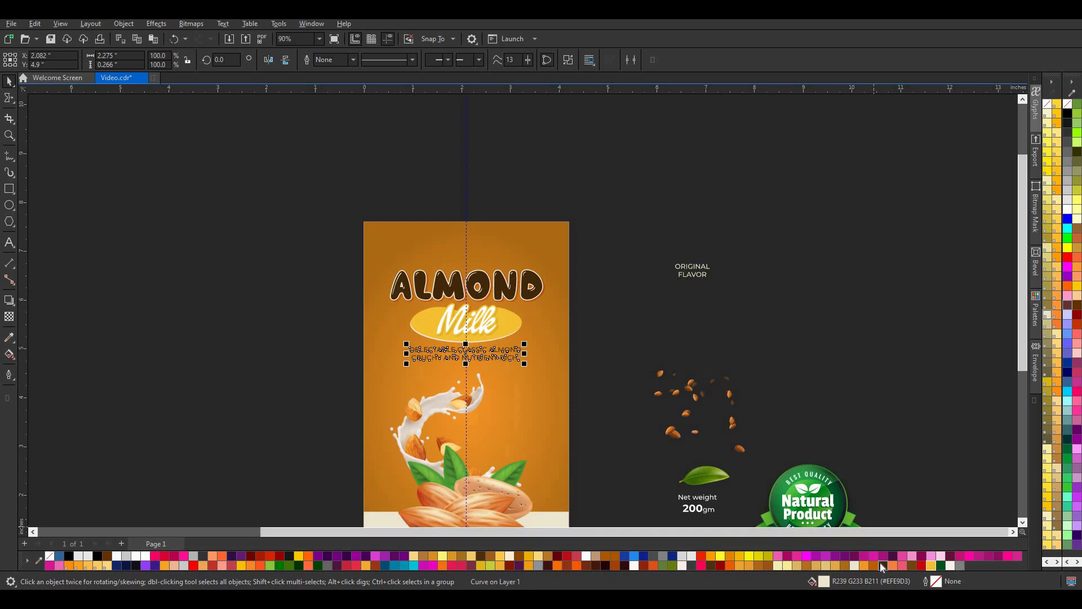
scroll(452, 346, "up", 2)
scroll(476, 370, "up", 1)
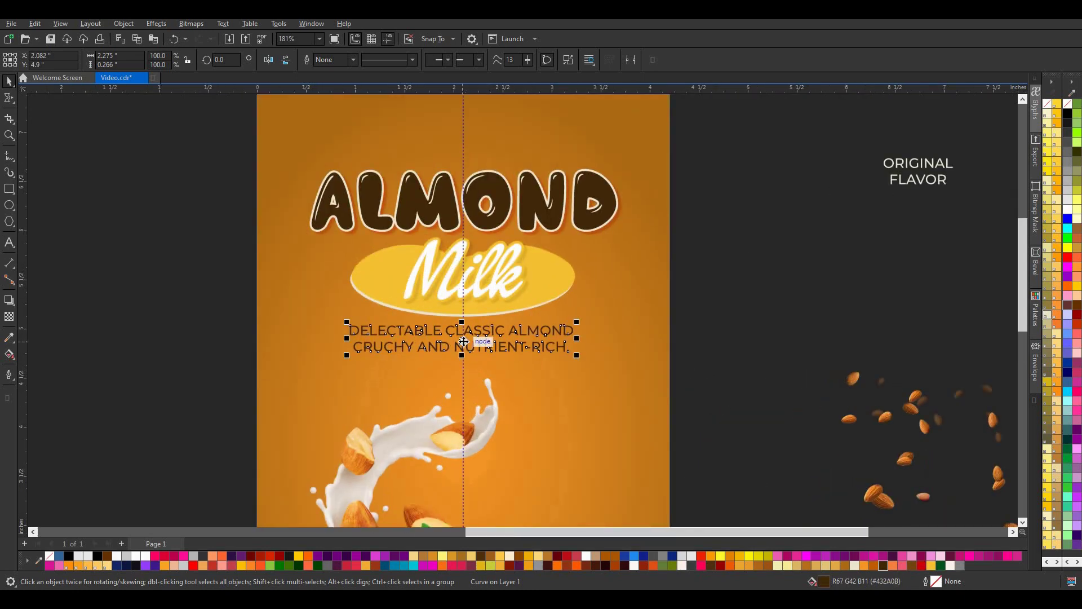
mouse_move(464, 337)
left_mouse_down()
mouse_move(487, 349)
mouse_move(558, 335)
left_mouse_up()
scroll(533, 321, "down", 3)
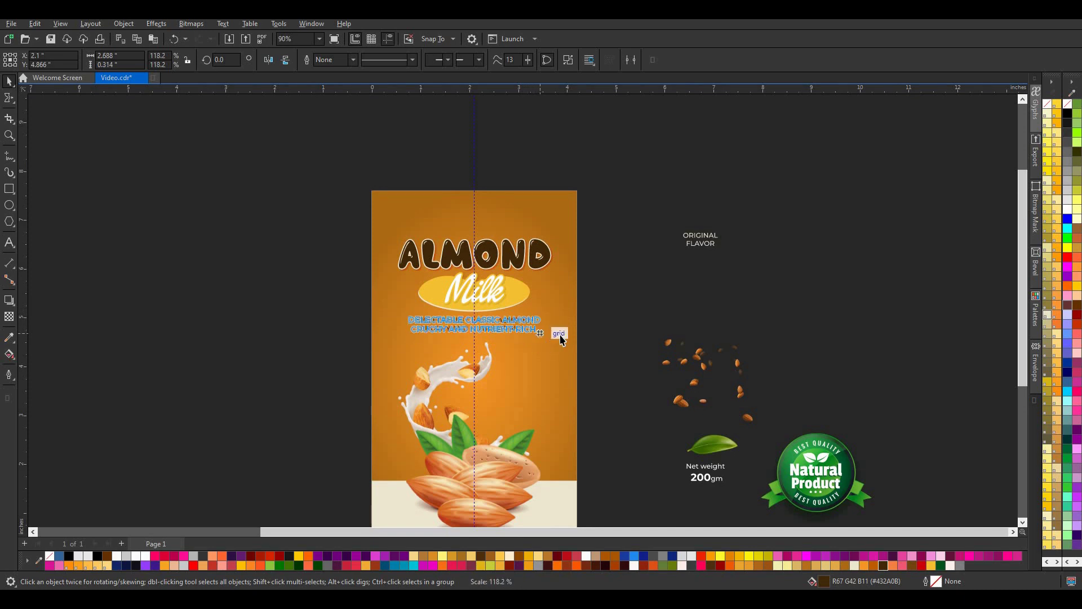
left_click(607, 298)
scroll(657, 259, "up", 1)
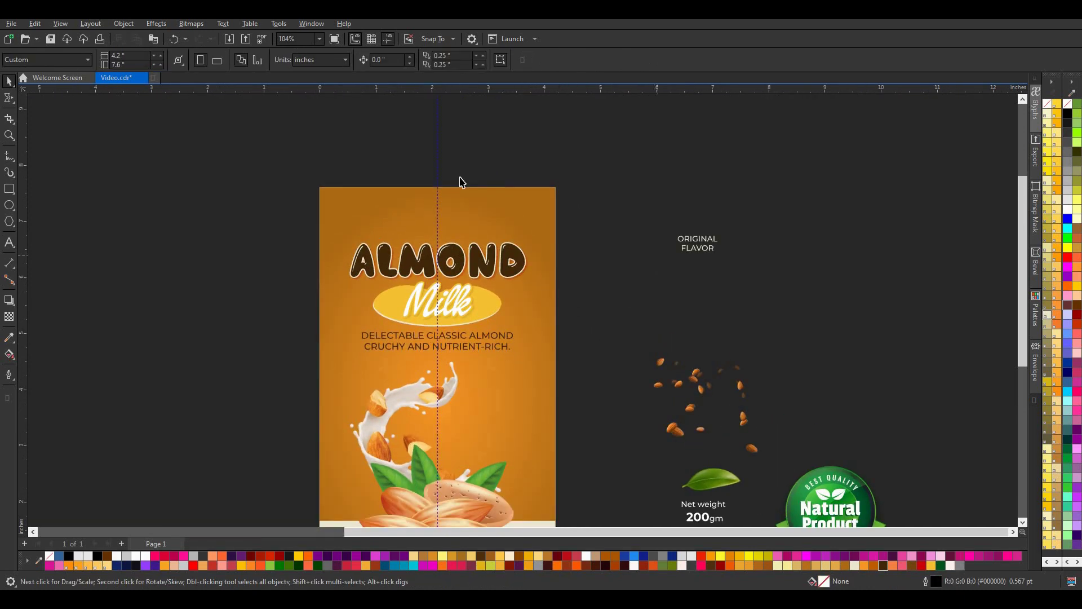
- Draw a small rectangle at the top centre of the package
left_click(9, 189)
scroll(399, 186, "up", 3)
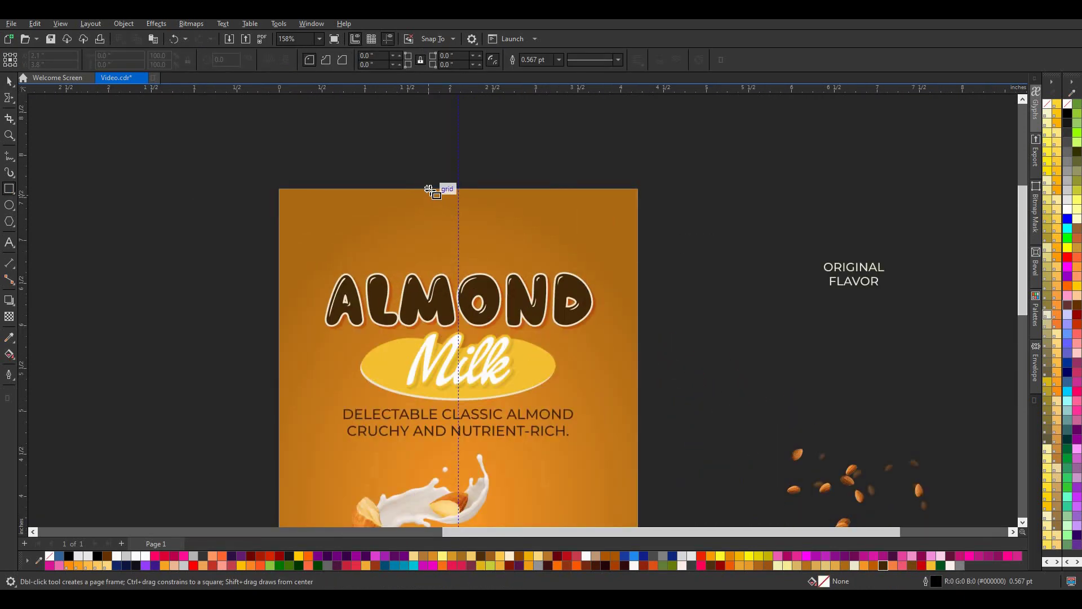
left_click_drag(430, 189, 489, 256)
left_click(10, 83)
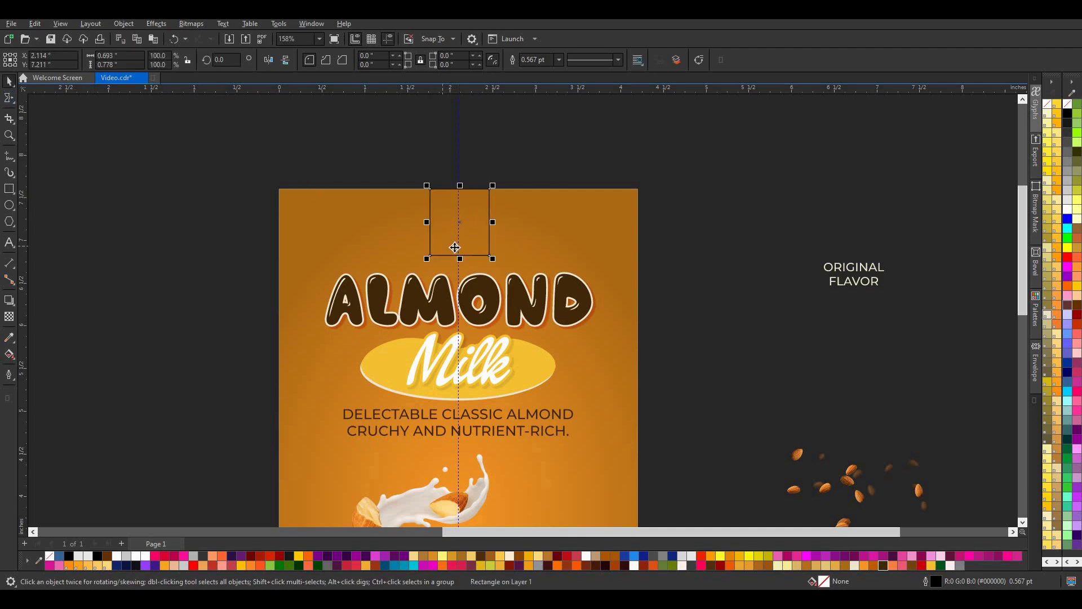
left_click_drag(428, 222, 424, 223)
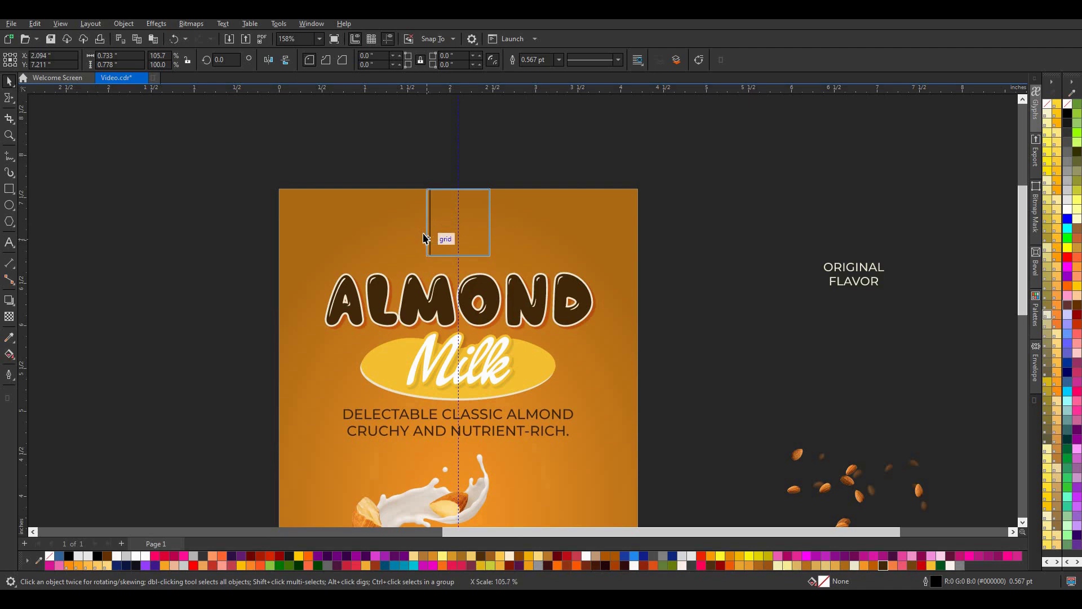
- Convert the rectangle to curves and bend its bottom edge into a wave
left_click(123, 23)
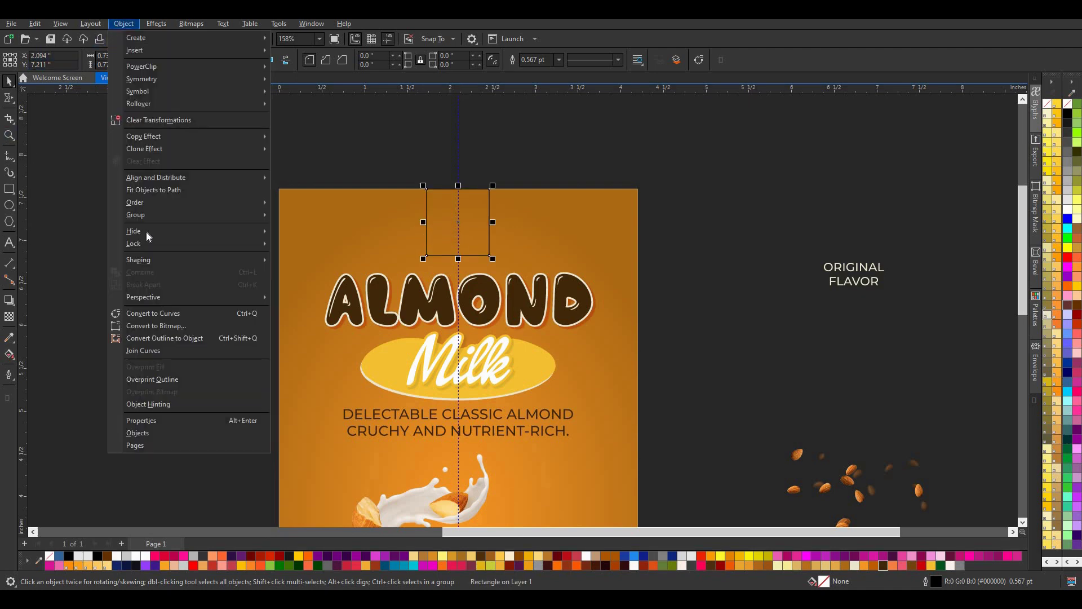
left_click(503, 229)
key("ctrl+q")
key("F10")
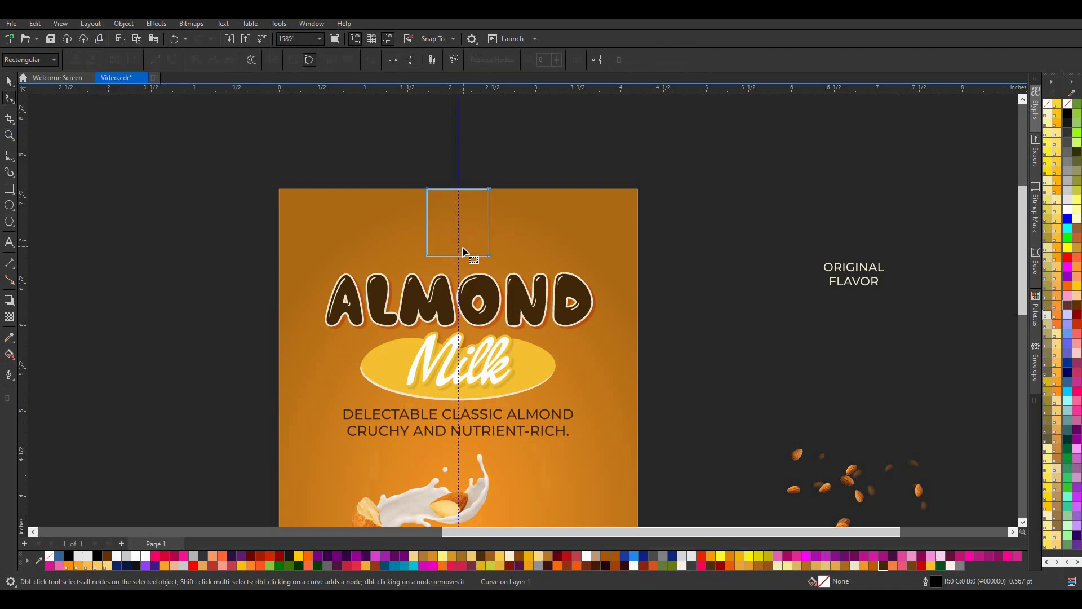
scroll(465, 251, "up", 2)
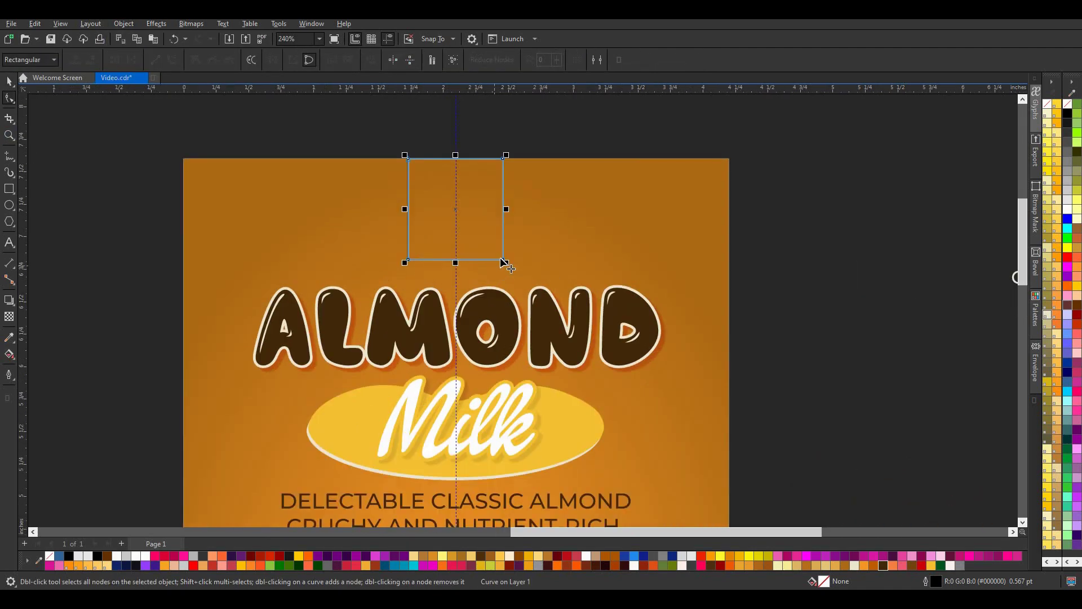
left_click(455, 262)
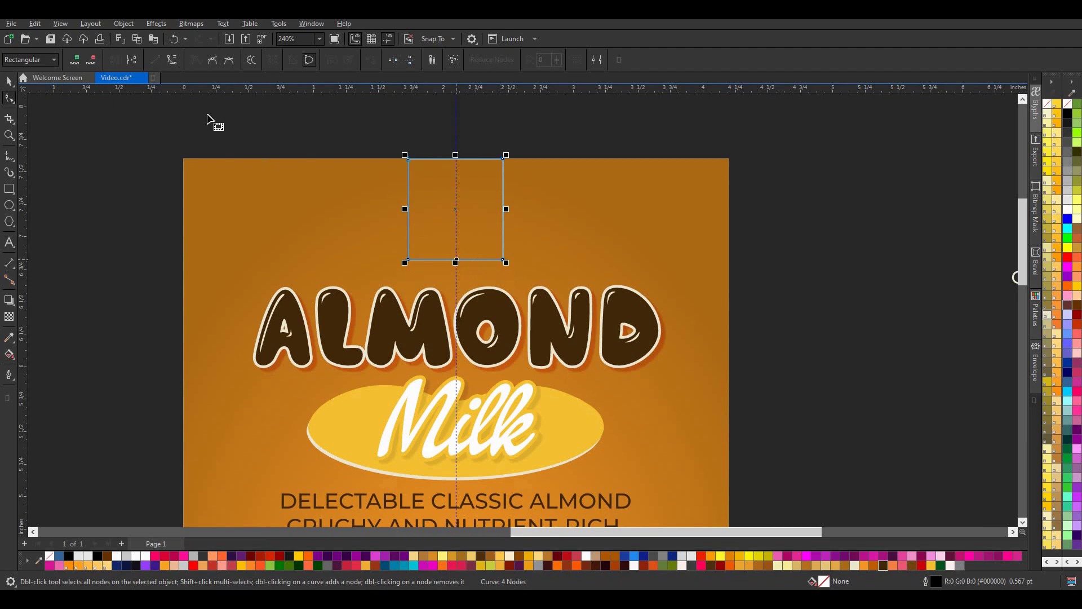
left_click(172, 59)
mouse_move(447, 260)
left_mouse_down()
mouse_move(471, 262)
mouse_move(457, 224)
left_mouse_up()
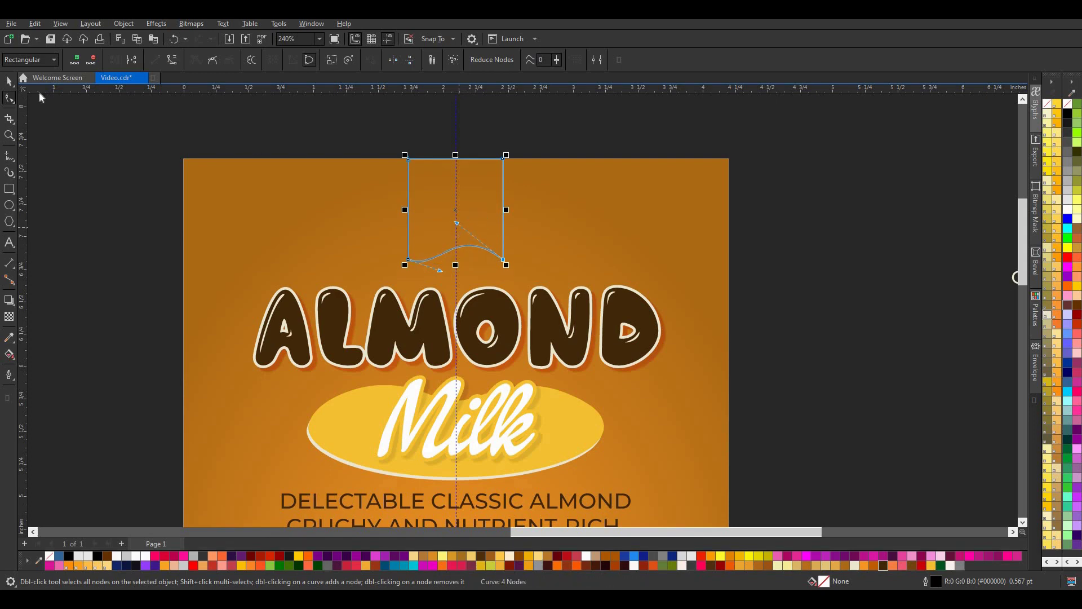
left_click(11, 83)
- Fill the wavy tab golden yellow #F5C233 with no outline
scroll(541, 245, "down", 1)
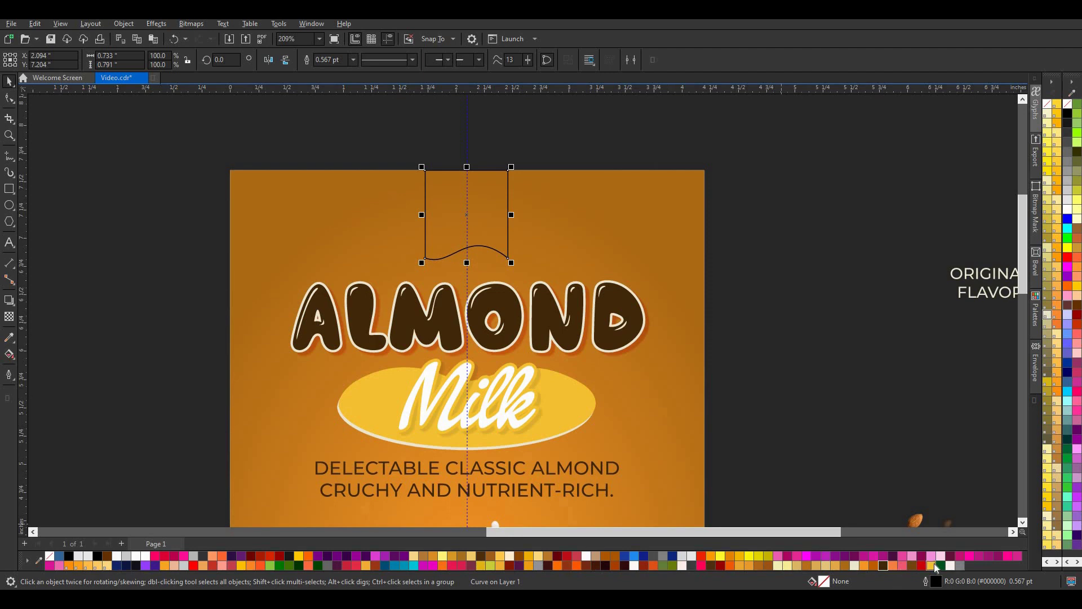
left_click(934, 565)
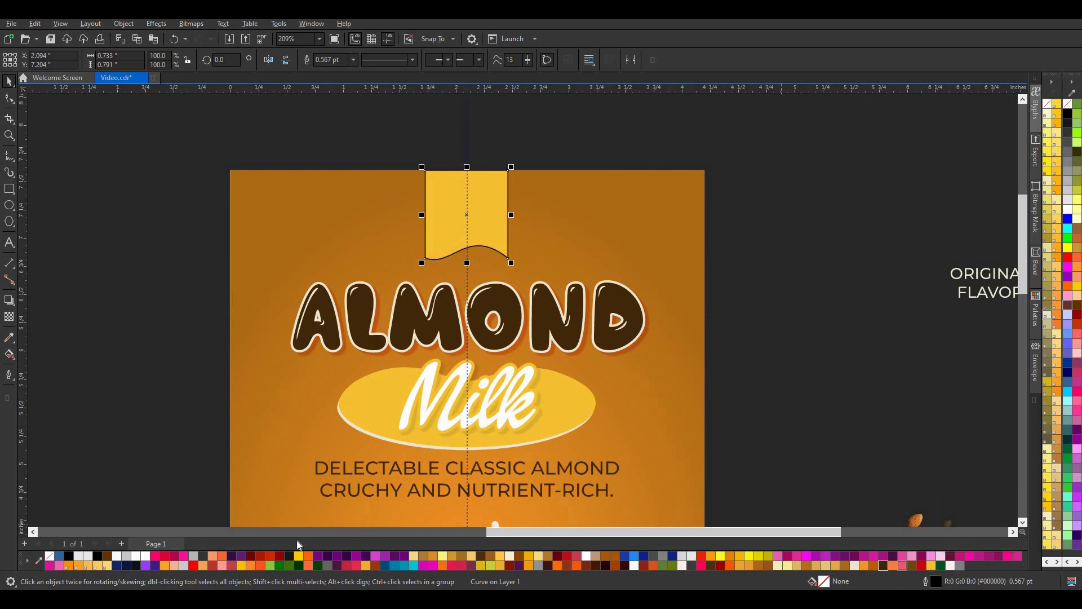
right_click(50, 556)
left_click(138, 369)
- Shrink the ORIGINAL label to about 81% onto the yellow ribbon in dark brown
scroll(738, 249, "down", 3)
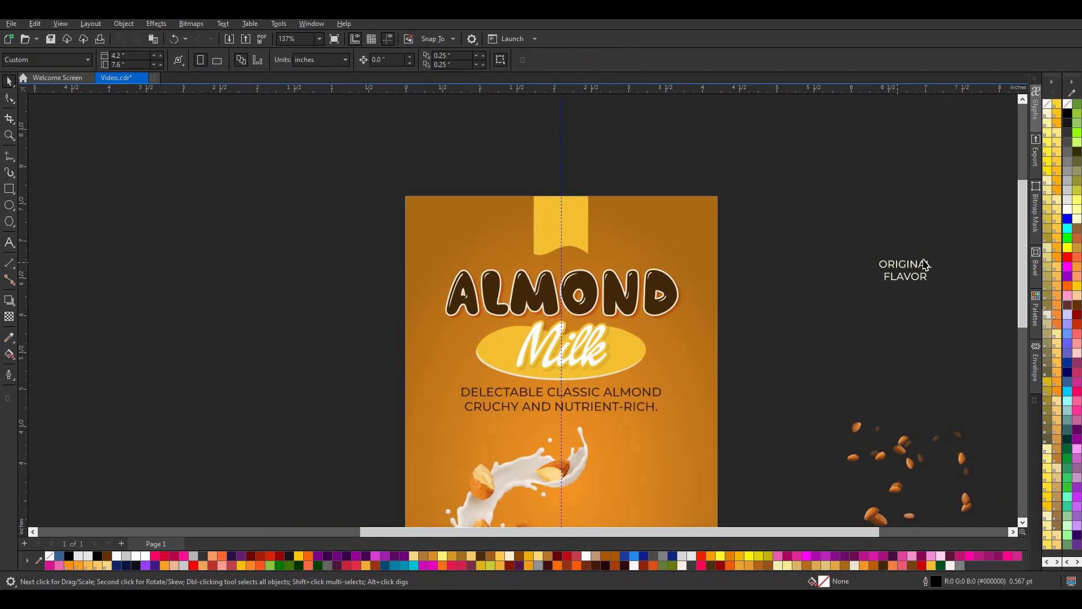
left_click_drag(914, 266, 565, 223)
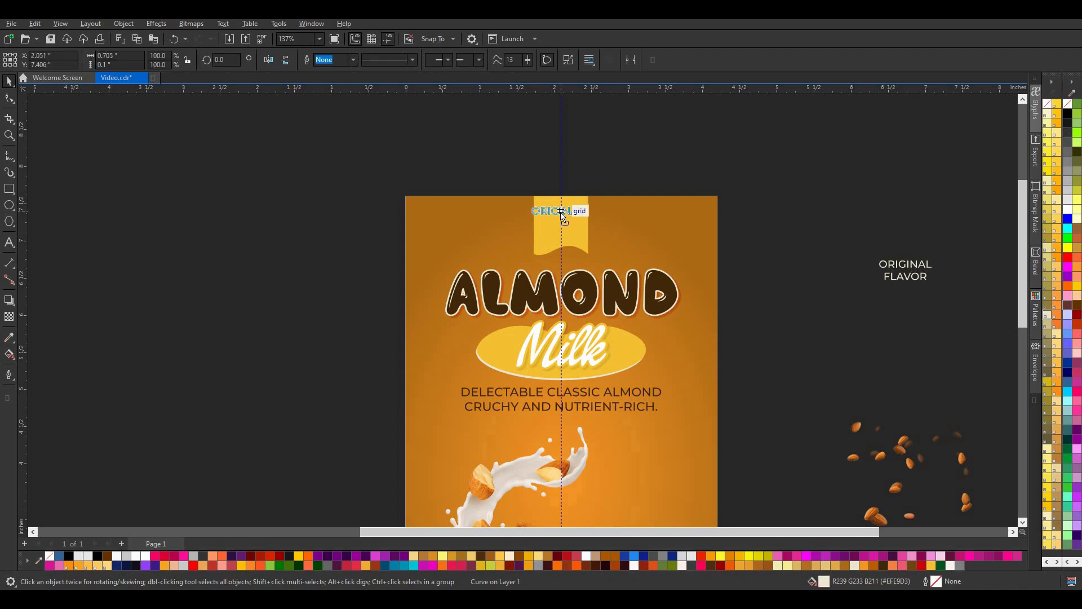
scroll(566, 222, "up", 3)
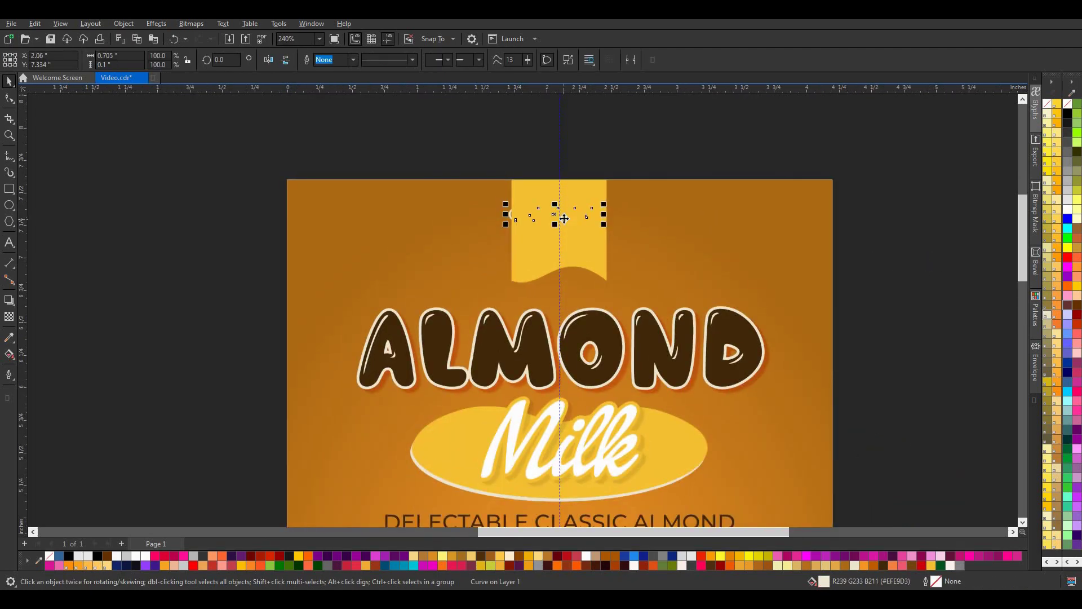
scroll(572, 211, "up", 2)
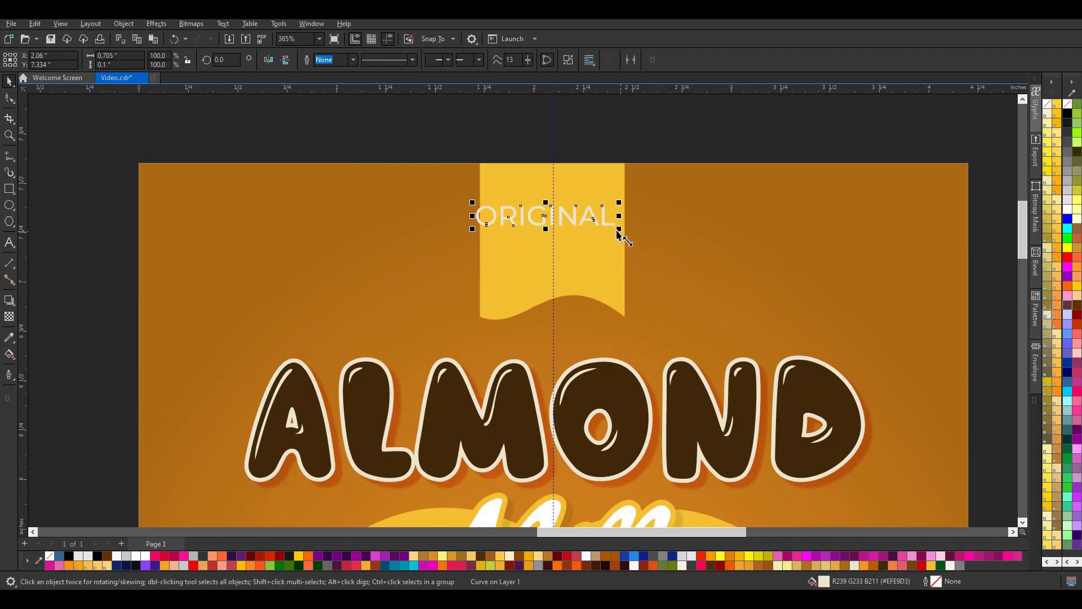
left_click_drag(618, 234, 553, 224)
left_click(884, 568)
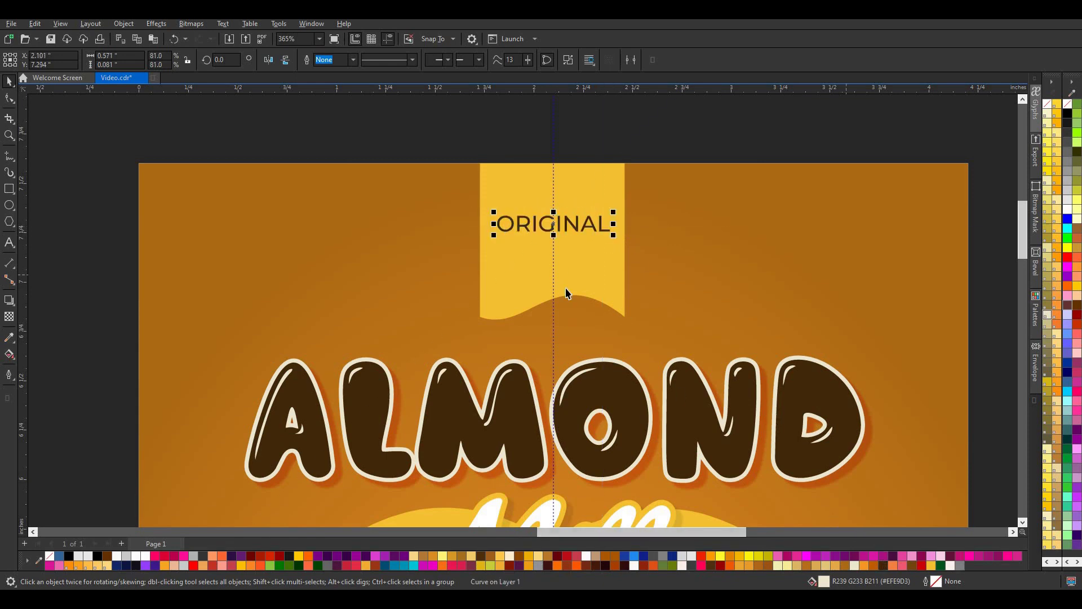
scroll(630, 250, "down", 3)
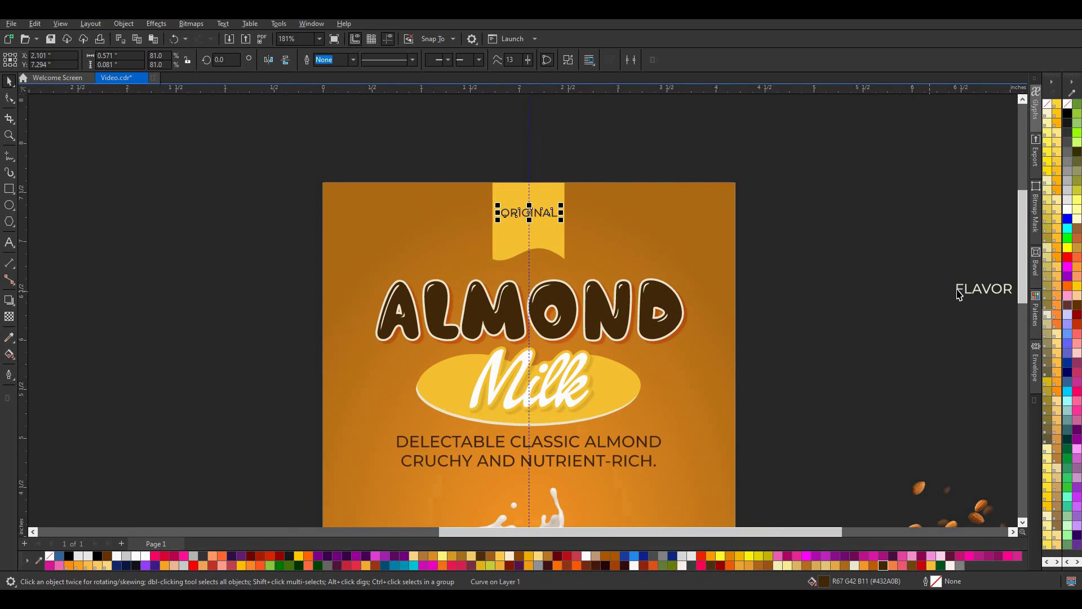
- Bring the FLAVOR text up onto the package just right of ORIGINAL
left_click_drag(981, 288, 574, 248)
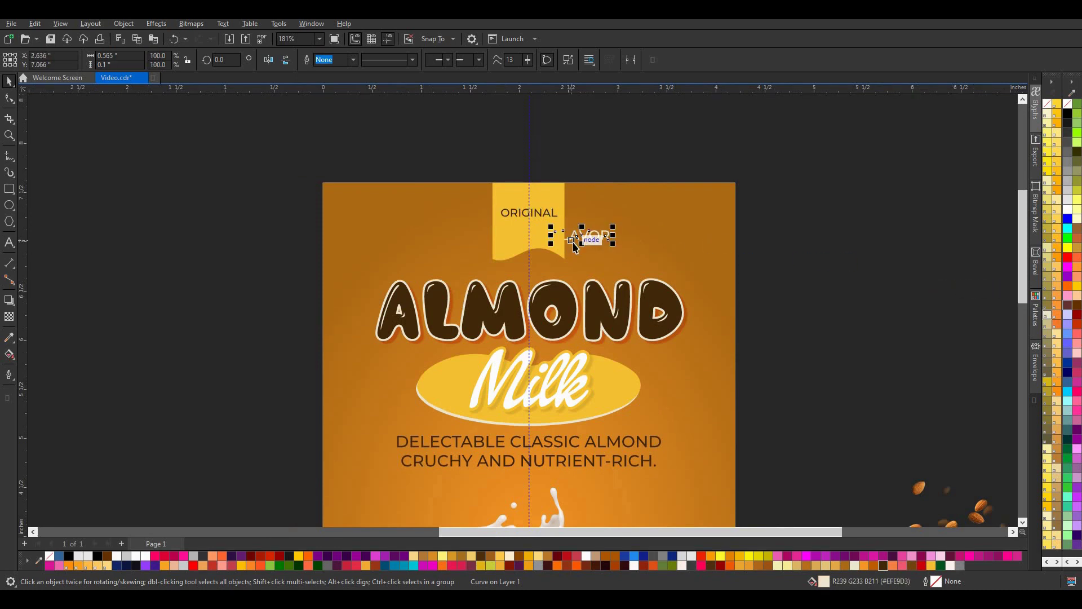
scroll(601, 224, "up", 2)
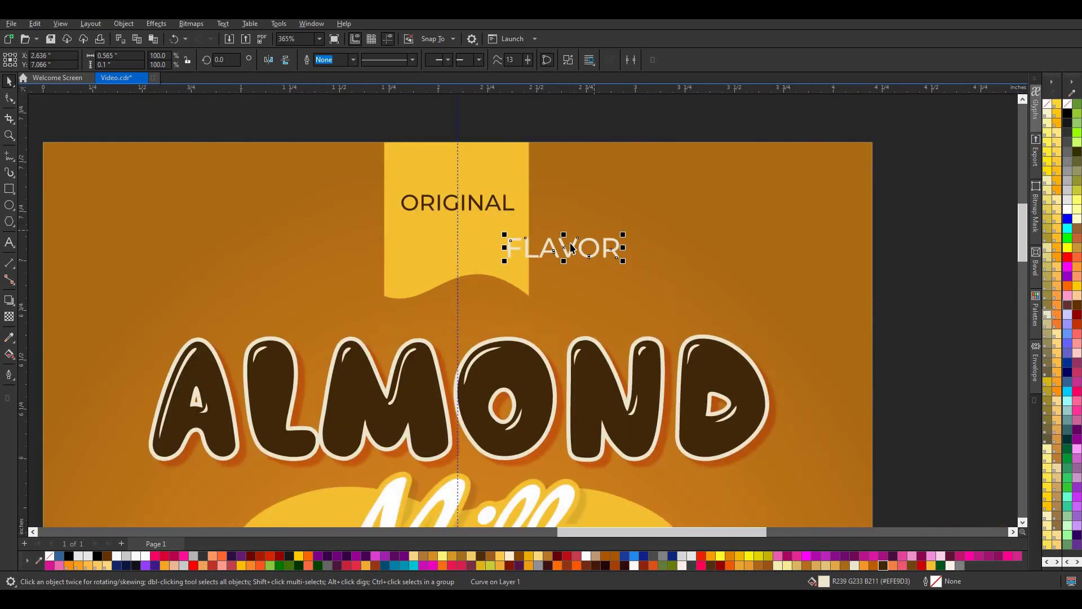
left_click_drag(583, 237, 614, 191)
scroll(458, 190, "up", 2)
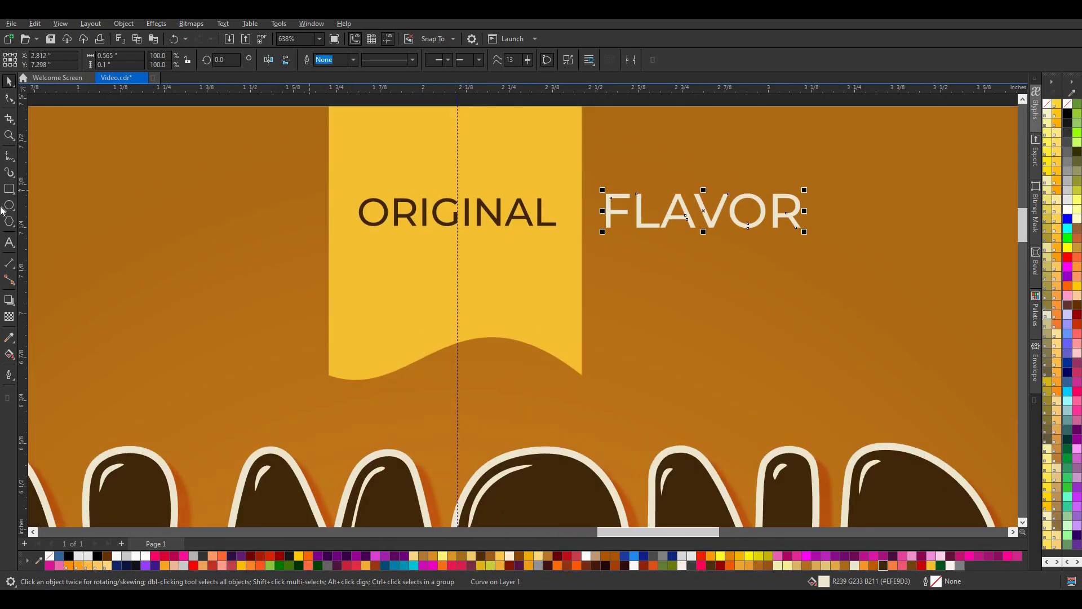
left_click(9, 188)
- Draw a dark brown bar with no outline beneath ORIGINAL
left_click_drag(361, 241, 555, 273)
left_click(9, 80)
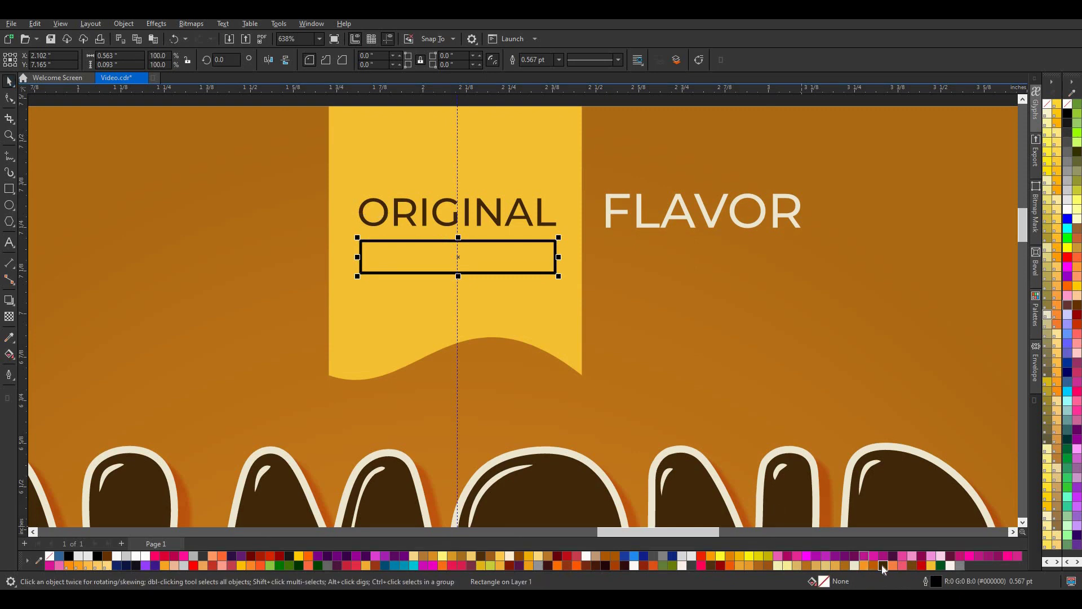
left_click(882, 564)
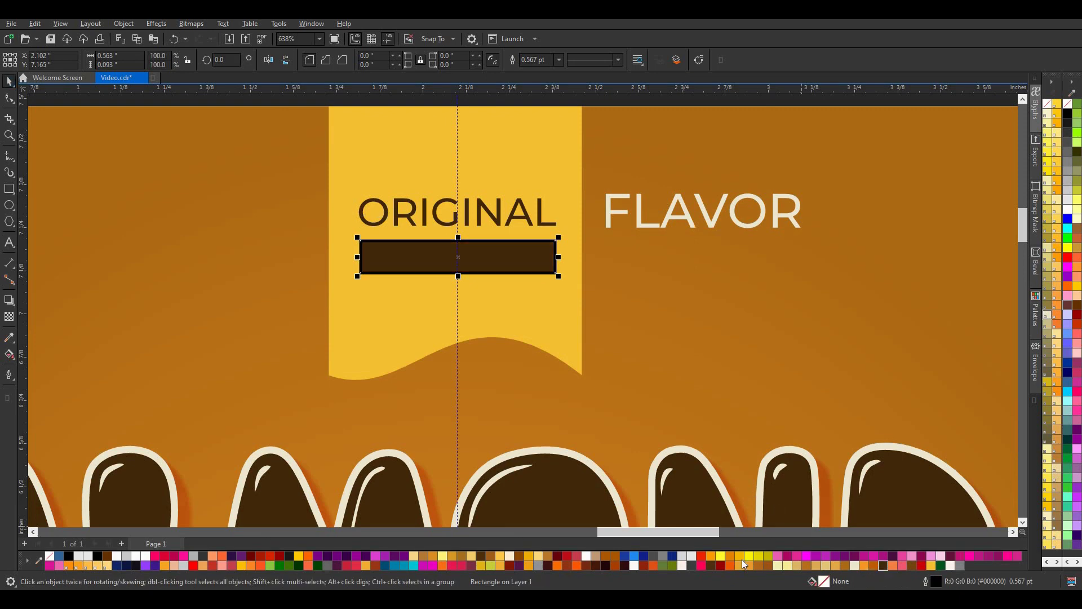
right_click(51, 560)
- Shrink the FLAVOR text and centre it on the dark brown bar
left_click(615, 211)
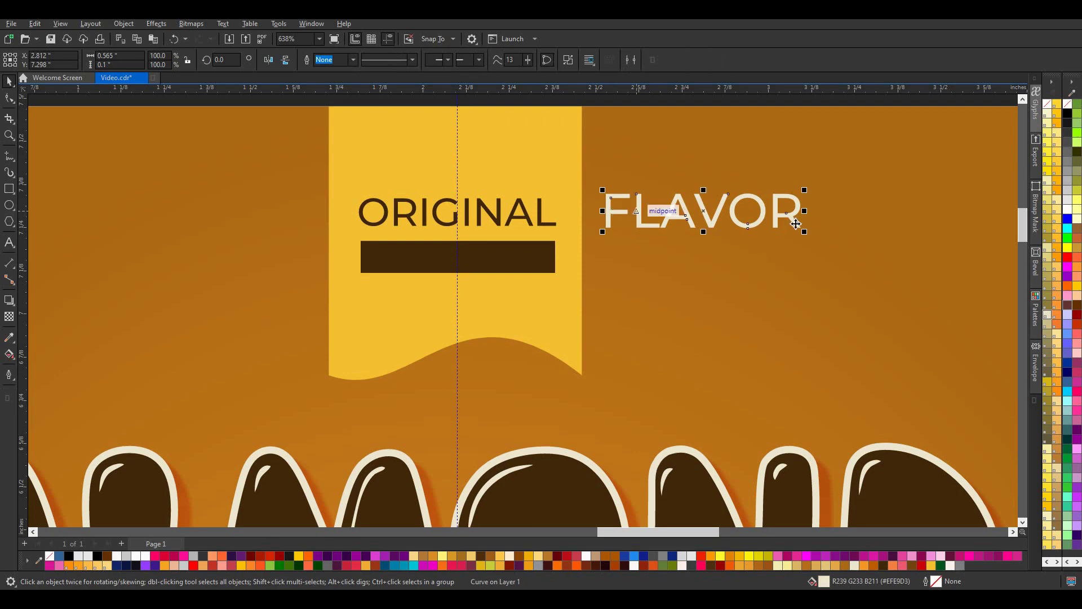
mouse_move(804, 232)
left_mouse_down()
mouse_move(699, 222)
mouse_move(455, 258)
left_mouse_up()
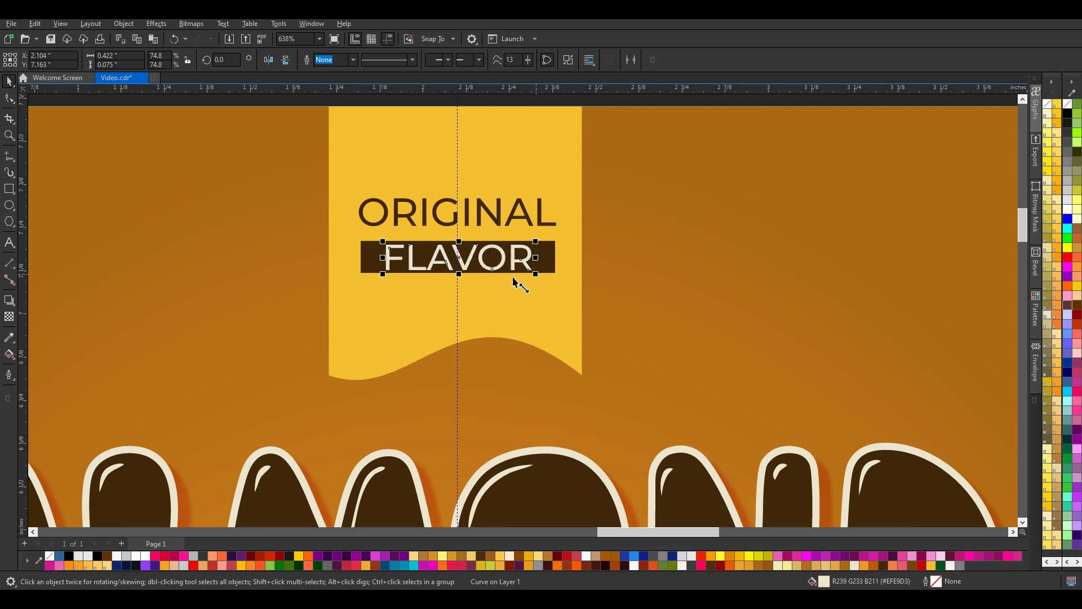
left_click_drag(513, 282, 458, 260)
scroll(551, 188, "down", 3)
scroll(541, 149, "down", 1)
- Move the Net weight text to the bottom of the cream base and colour it dark brown
scroll(541, 149, "down", 2)
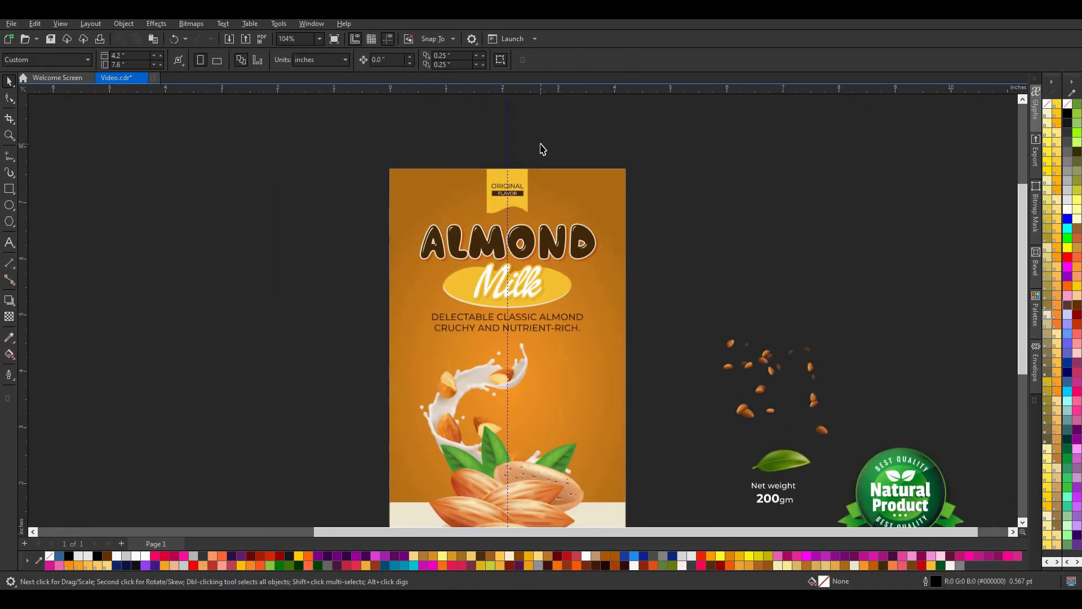
scroll(541, 150, "down", 1)
scroll(583, 246, "up", 2)
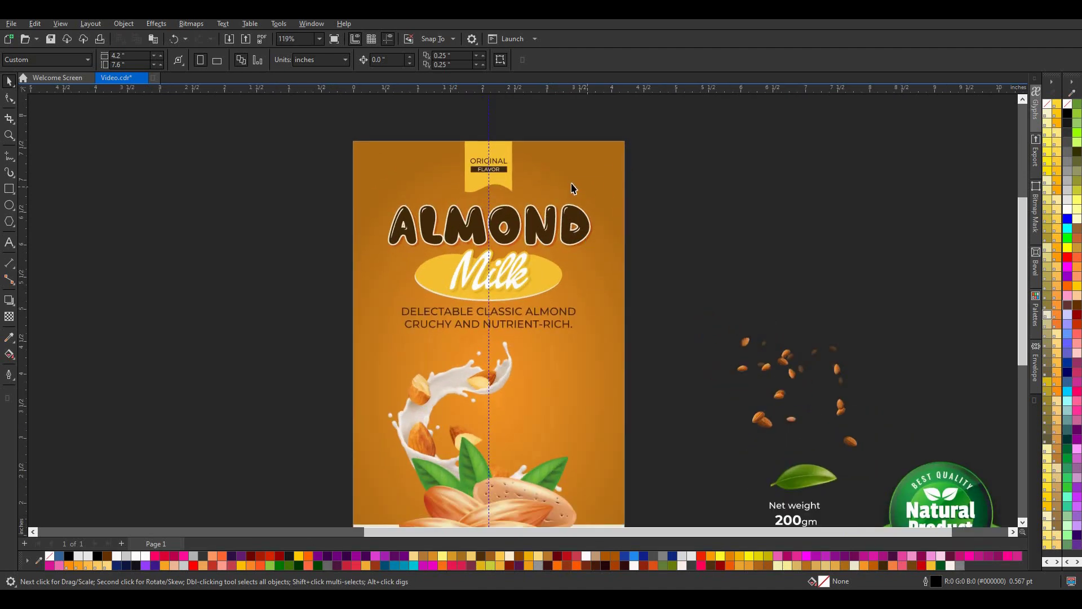
scroll(620, 242, "down", 2)
scroll(596, 230, "up", 2)
scroll(684, 326, "down", 3)
scroll(727, 381, "up", 2)
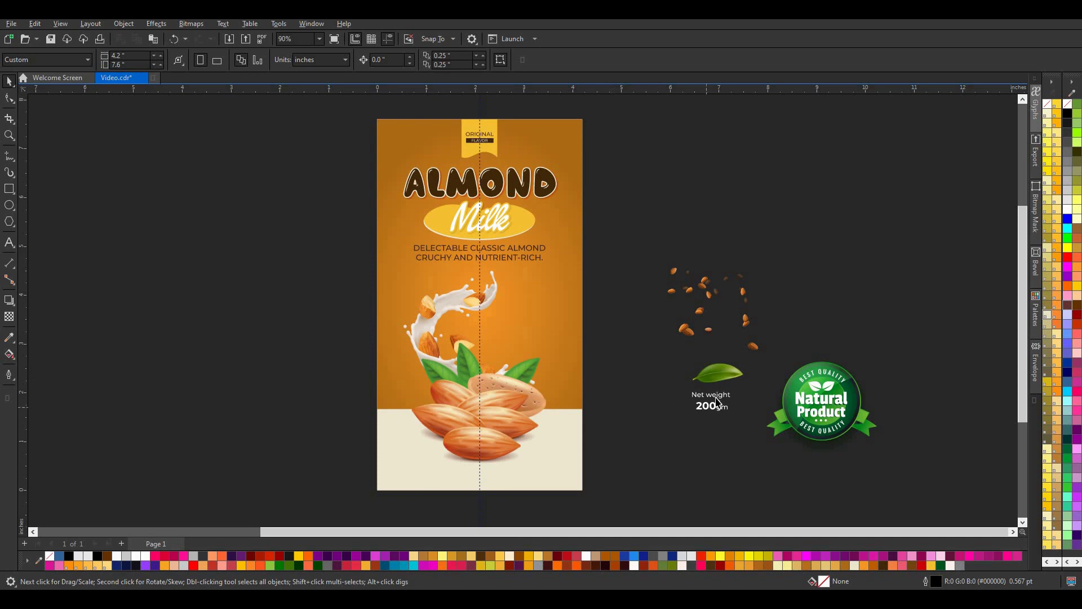
left_click(713, 398)
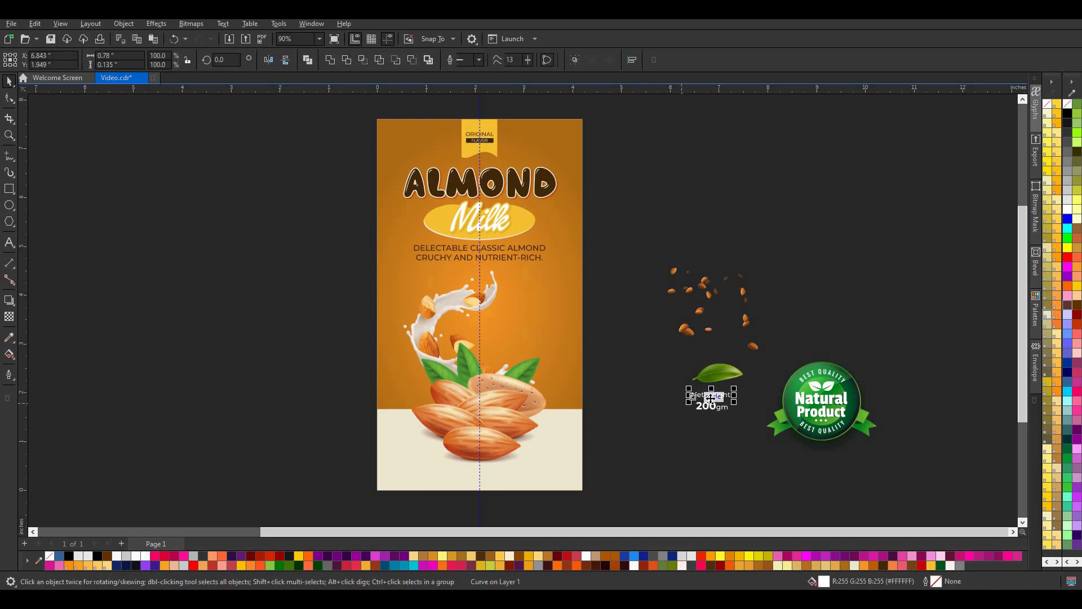
left_click_drag(710, 397, 481, 475)
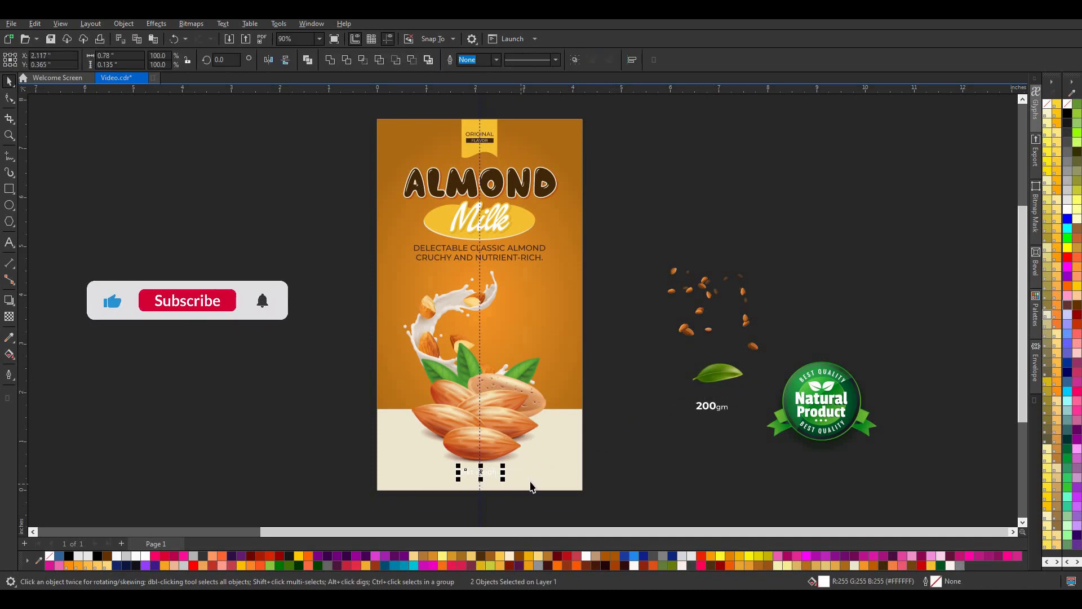
left_click(881, 566)
- Colour the 200gm text dark brown as well
mouse_move(669, 447)
left_mouse_down()
mouse_move(755, 396)
mouse_move(482, 490)
left_mouse_up()
left_click(882, 565)
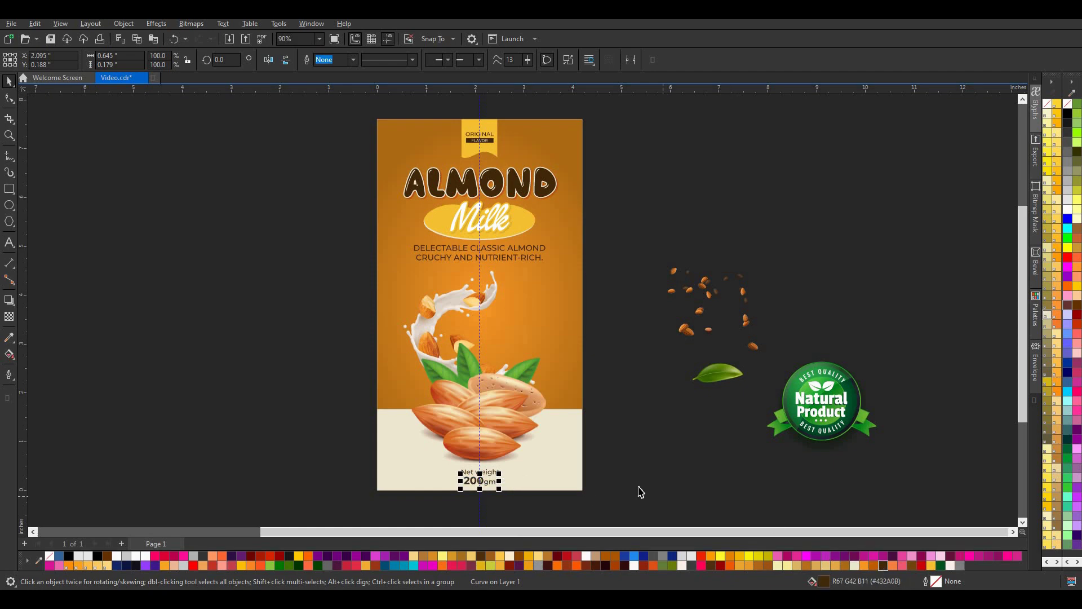
left_click(925, 365)
left_click(821, 445)
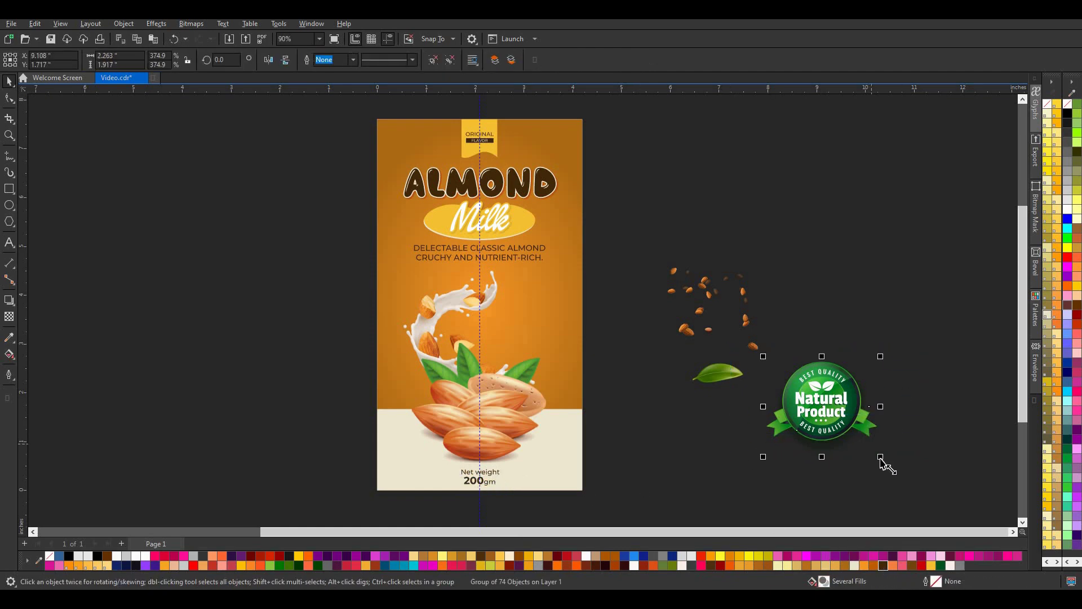
- Move the Natural Product badge to the pack's bottom-left corner
mouse_move(840, 447)
left_mouse_down()
mouse_move(816, 438)
mouse_move(803, 398)
mouse_move(402, 477)
mouse_move(415, 481)
mouse_move(393, 467)
left_mouse_up()
scroll(419, 493, "up", 2)
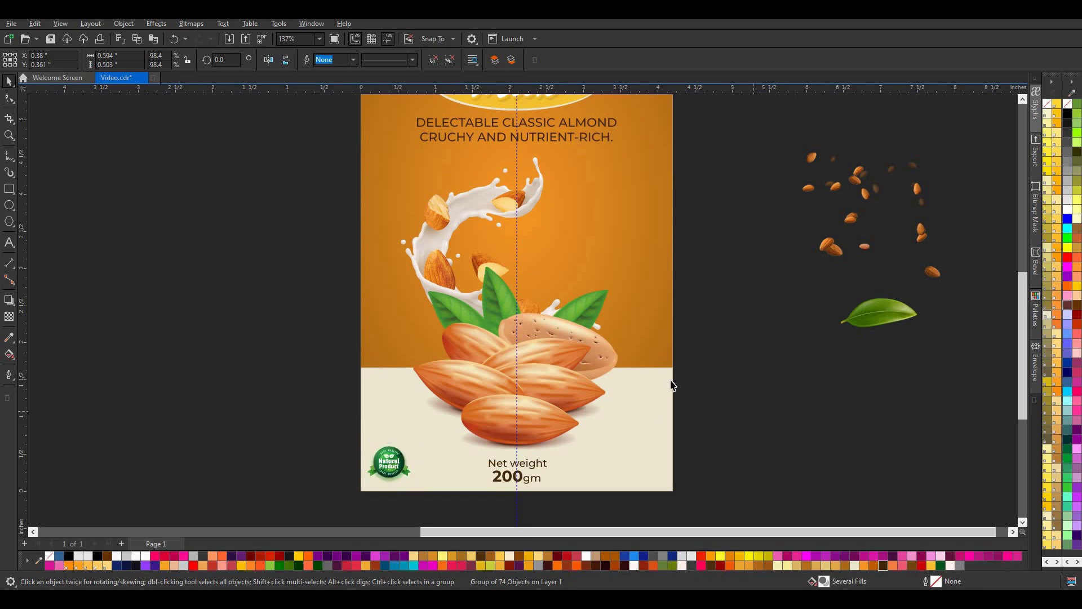
key("Escape")
scroll(605, 333, "down", 3)
scroll(688, 315, "up", 2)
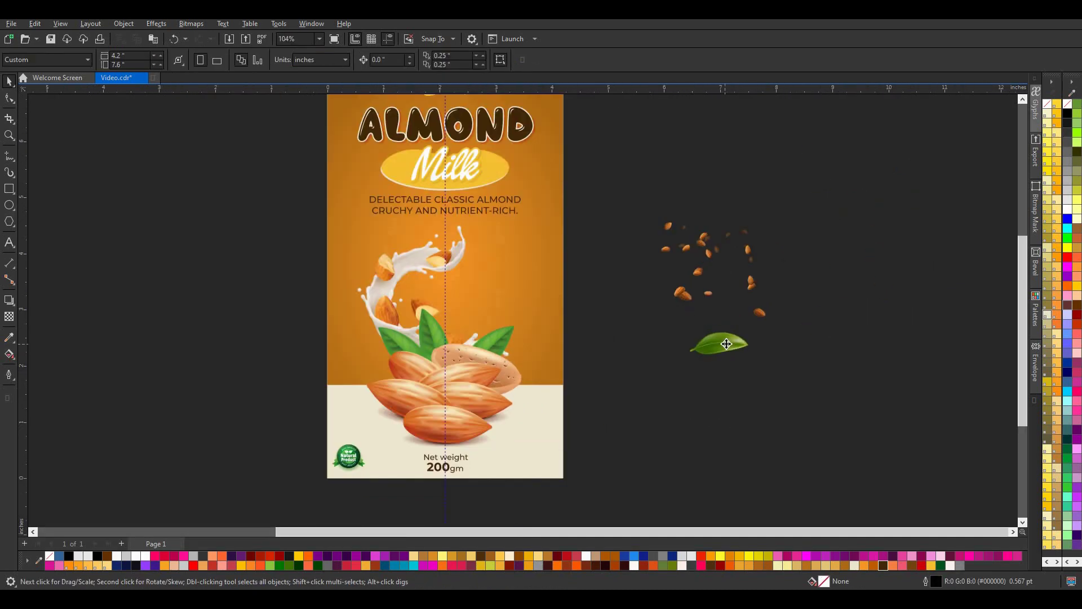
- Place a green leaf beside the milk splash
left_click_drag(725, 344, 524, 266)
left_click(530, 278)
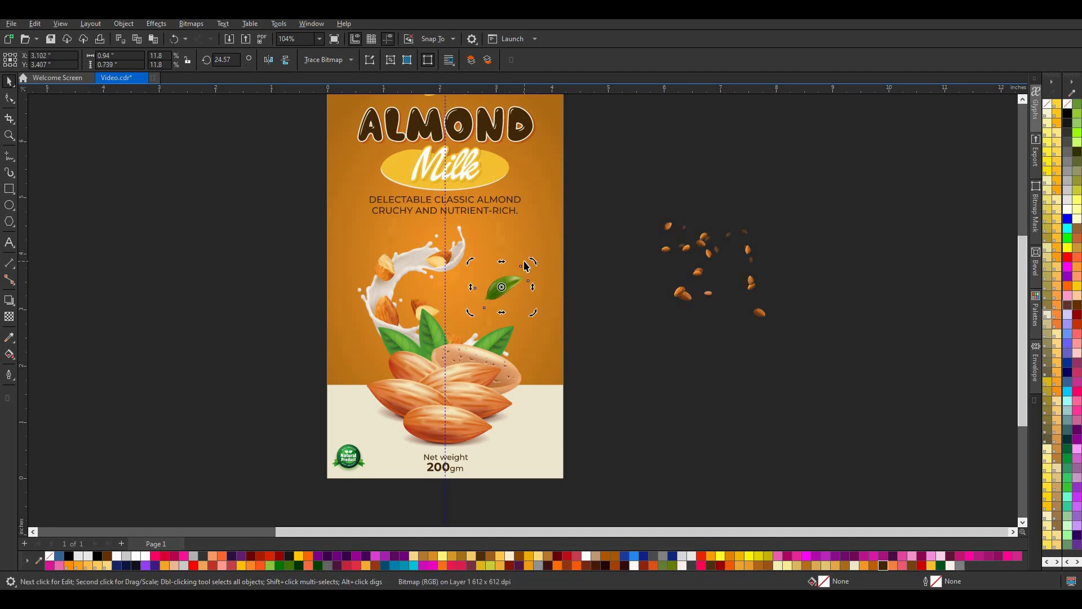
key("Escape")
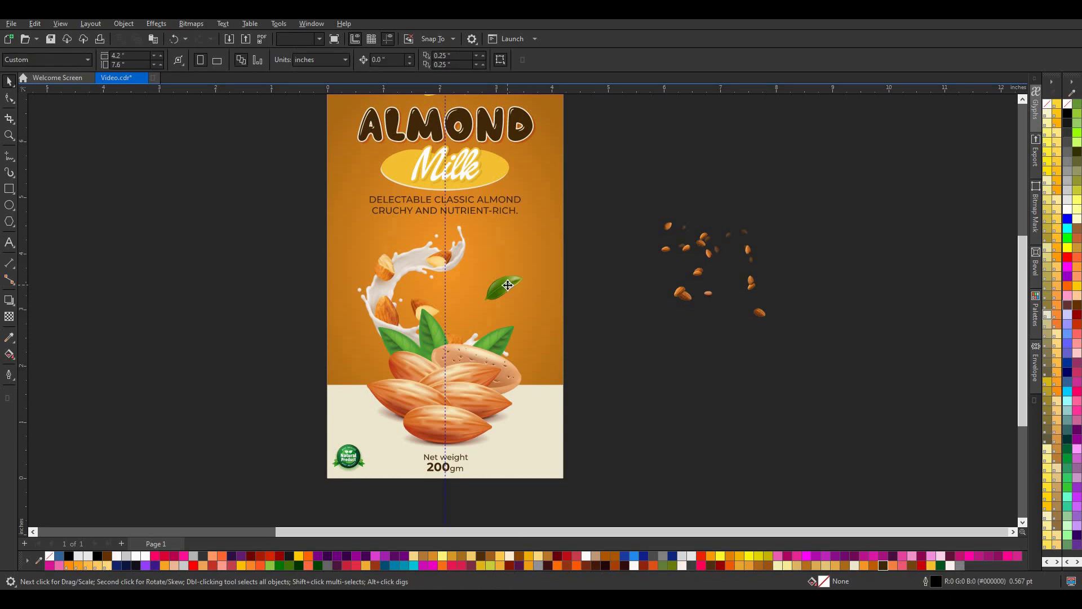
- Duplicate the leaf, mirror it horizontally, and place the small copy at Milk's left
left_click(507, 286)
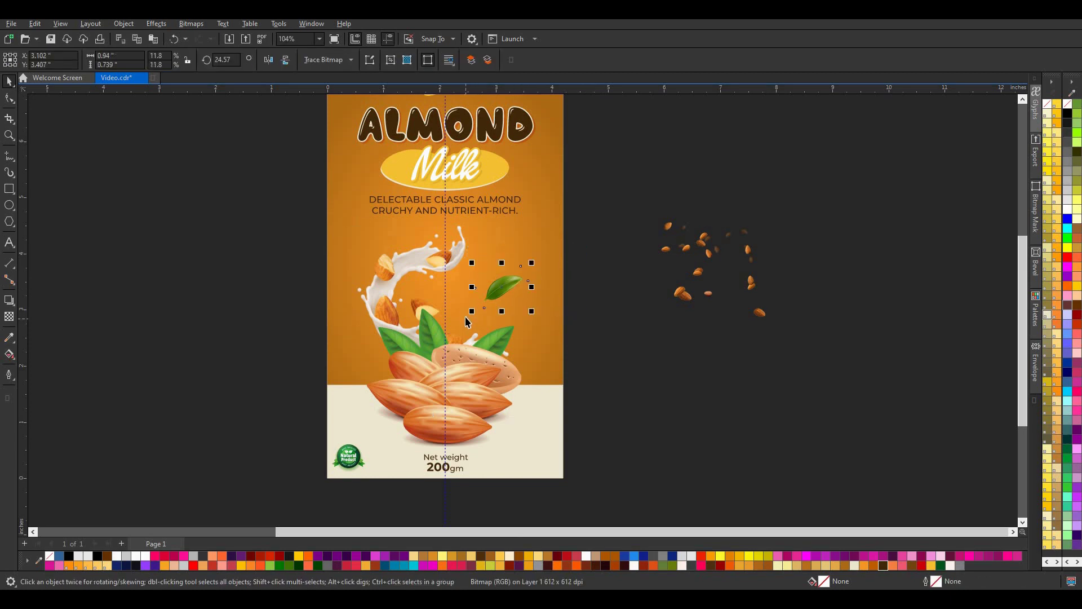
mouse_move(493, 299)
left_mouse_down()
mouse_move(361, 227)
mouse_move(393, 180)
left_mouse_up()
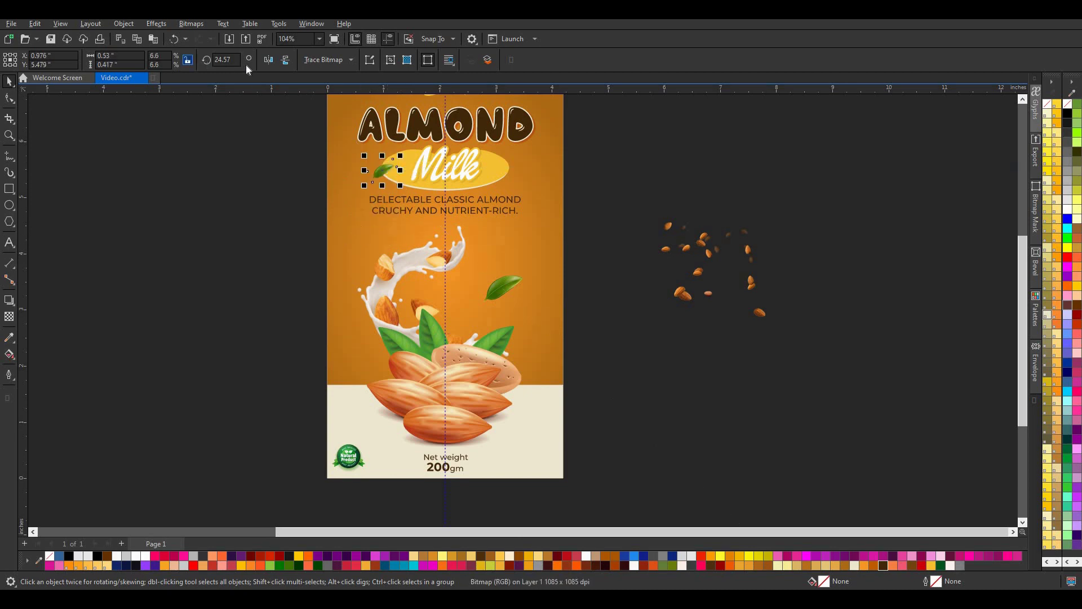
left_click(268, 60)
left_click_drag(375, 179, 388, 167)
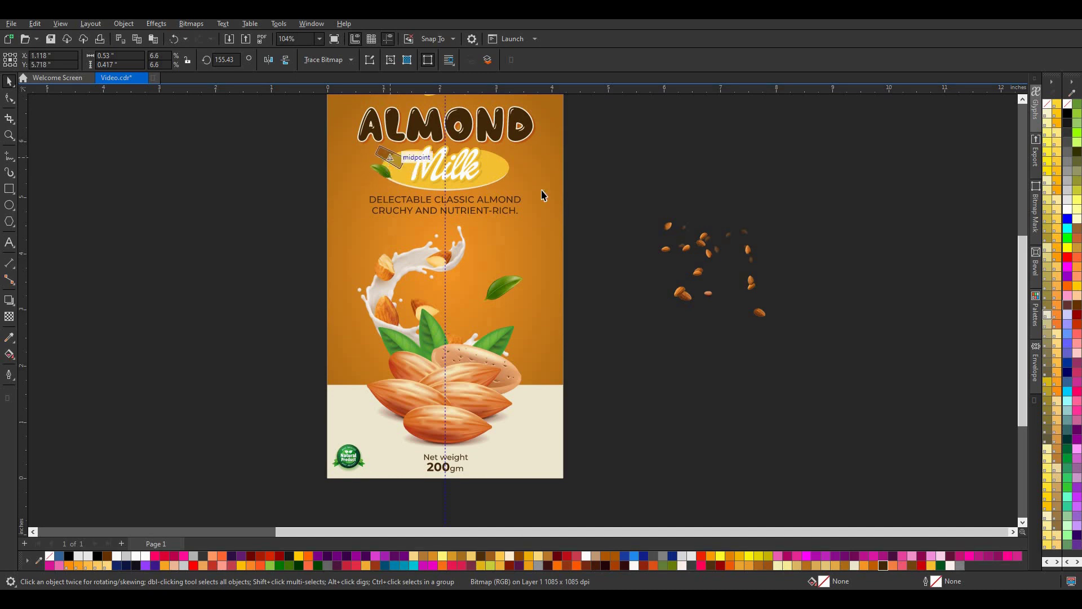
left_click(596, 214)
scroll(564, 225, "down", 1)
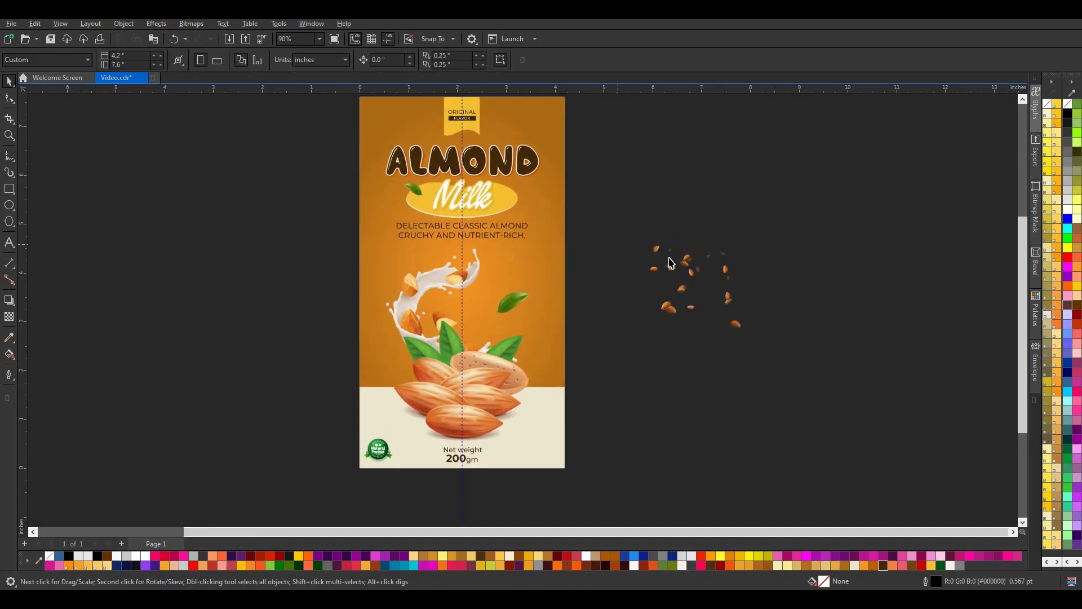
- Enlarge the scattered almonds beside Milk and copy them to the package's left side
left_click_drag(670, 262, 582, 235)
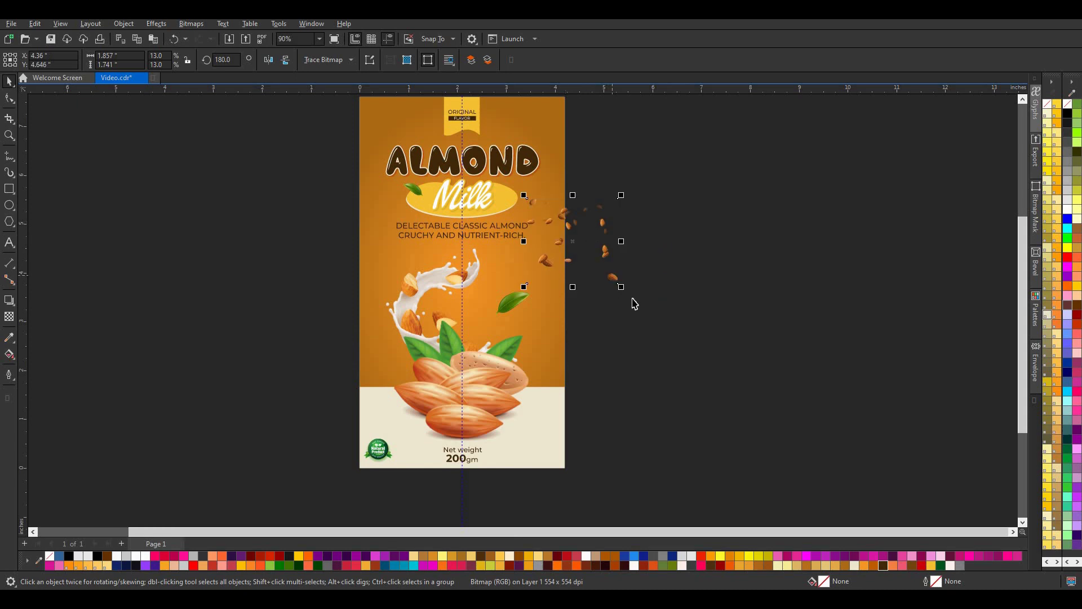
left_click_drag(630, 294, 652, 322)
left_click(616, 280)
left_click_drag(621, 287, 643, 307)
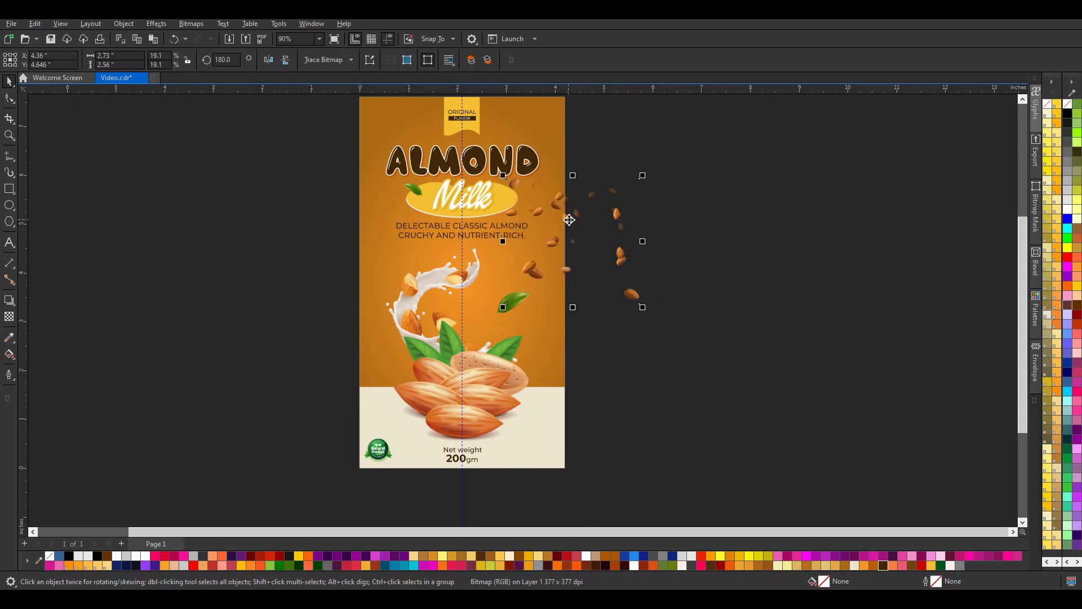
left_click_drag(569, 220, 562, 224)
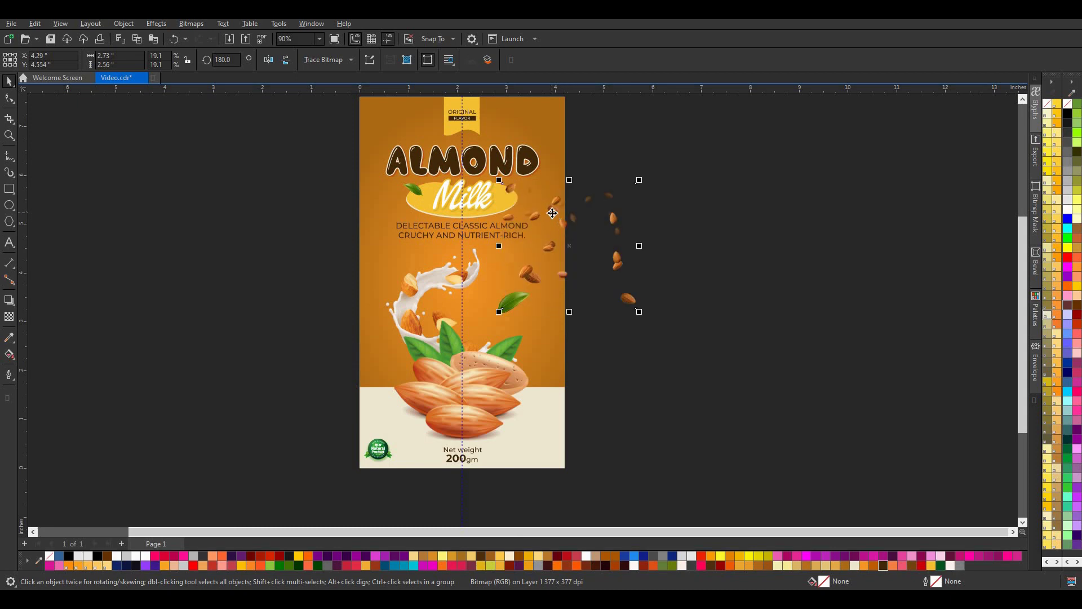
mouse_move(553, 208)
left_mouse_down()
mouse_move(215, 146)
mouse_move(294, 132)
mouse_move(303, 143)
left_mouse_up()
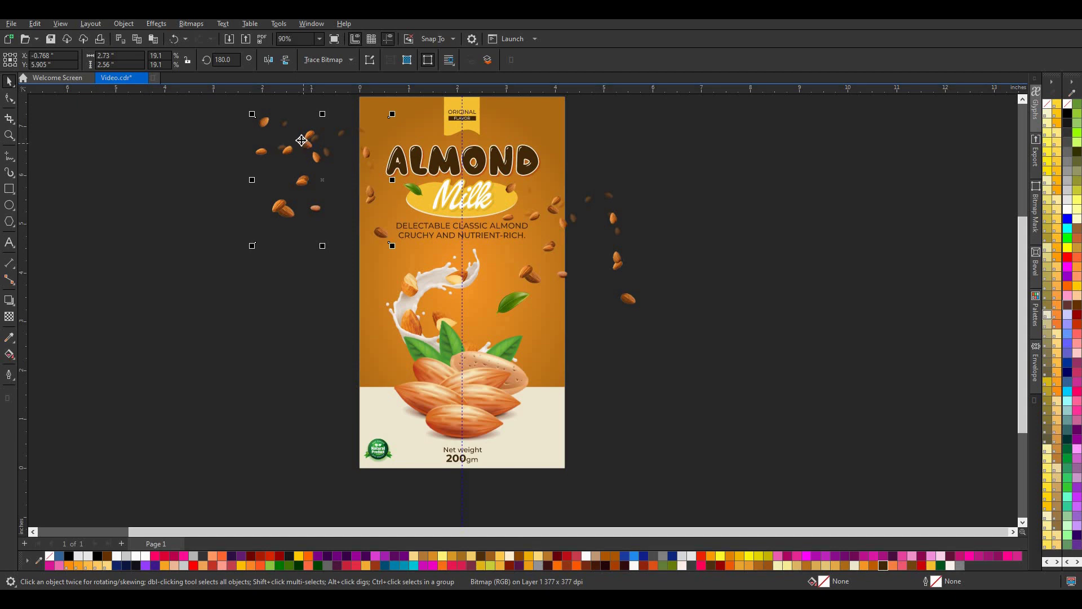
- PowerClip the almond images inside the package card so none spill past its edges
right_click(308, 149)
left_click(377, 295)
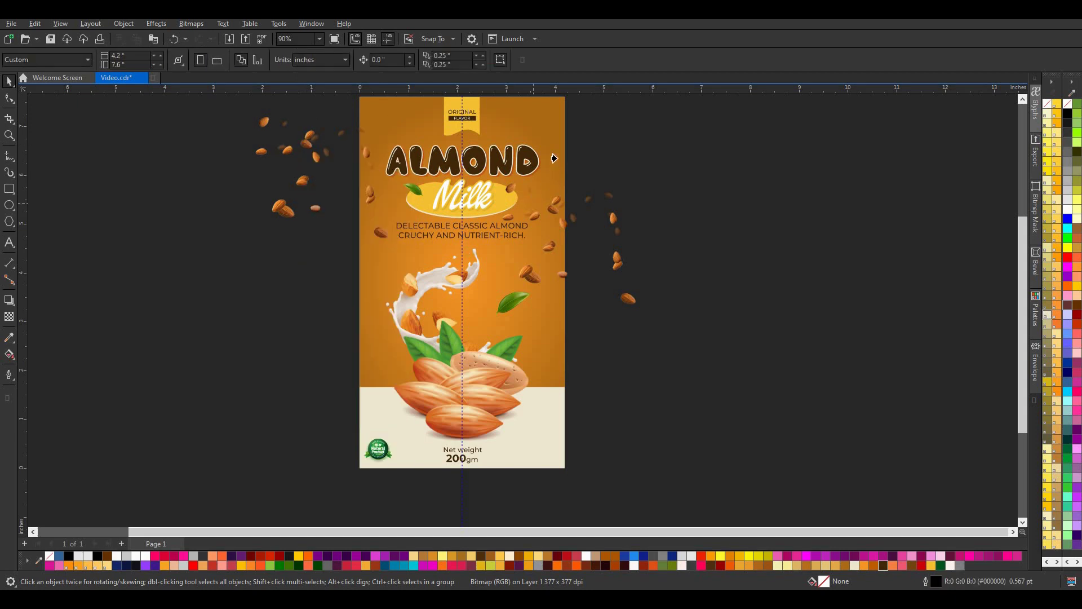
left_click(612, 216)
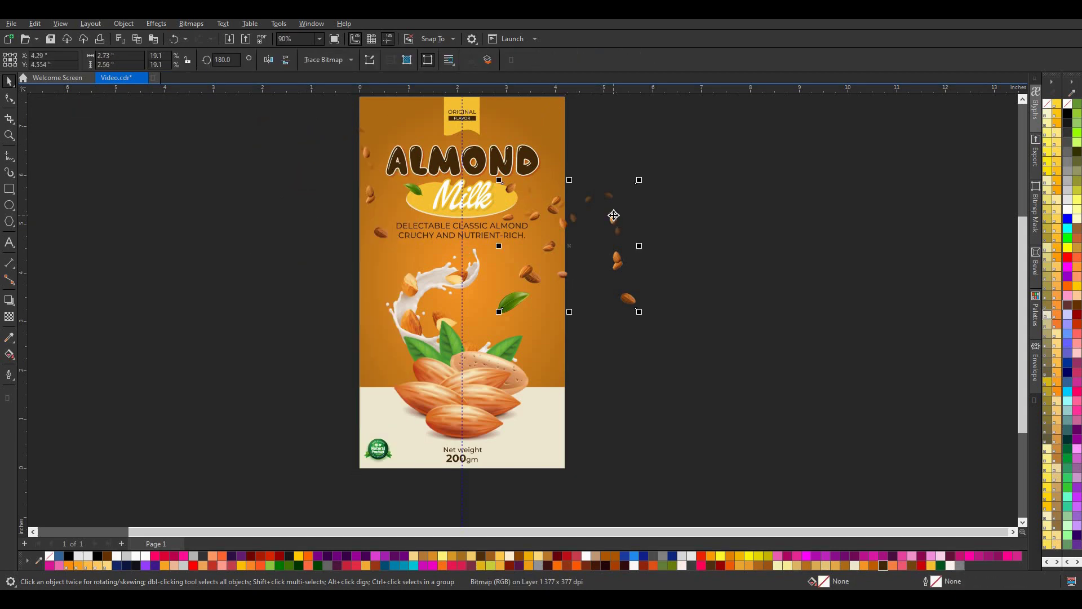
right_click(613, 215)
left_click(658, 375)
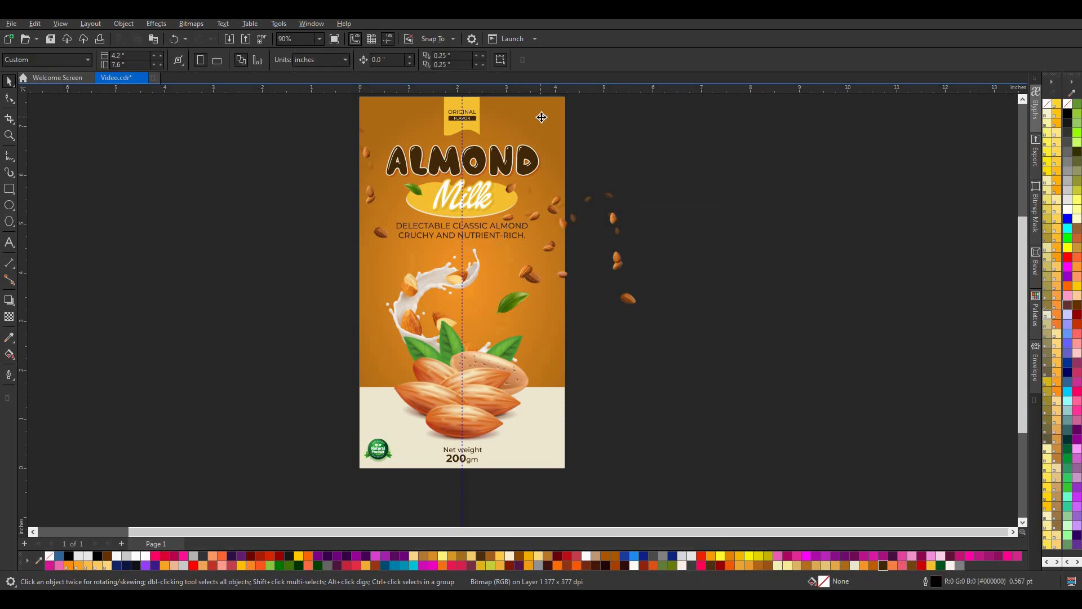
left_click(507, 282)
key("Escape")
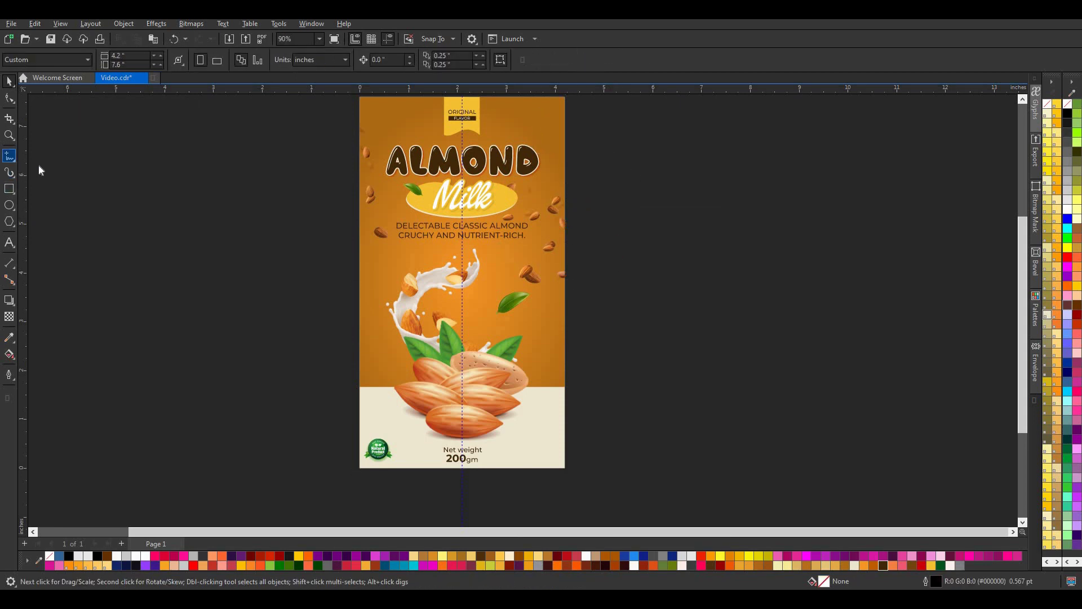
- Draw a tall thin orange #F89828 bar beside the package with flat caps and no outline
left_click(14, 160)
left_click(51, 167)
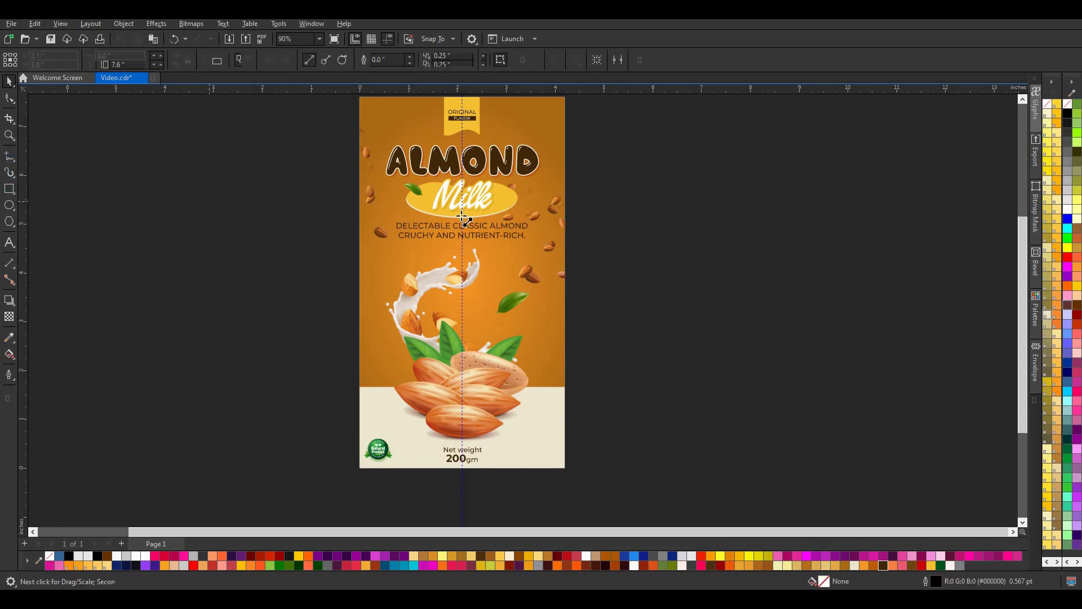
left_click(10, 189)
left_click_drag(631, 237, 632, 411)
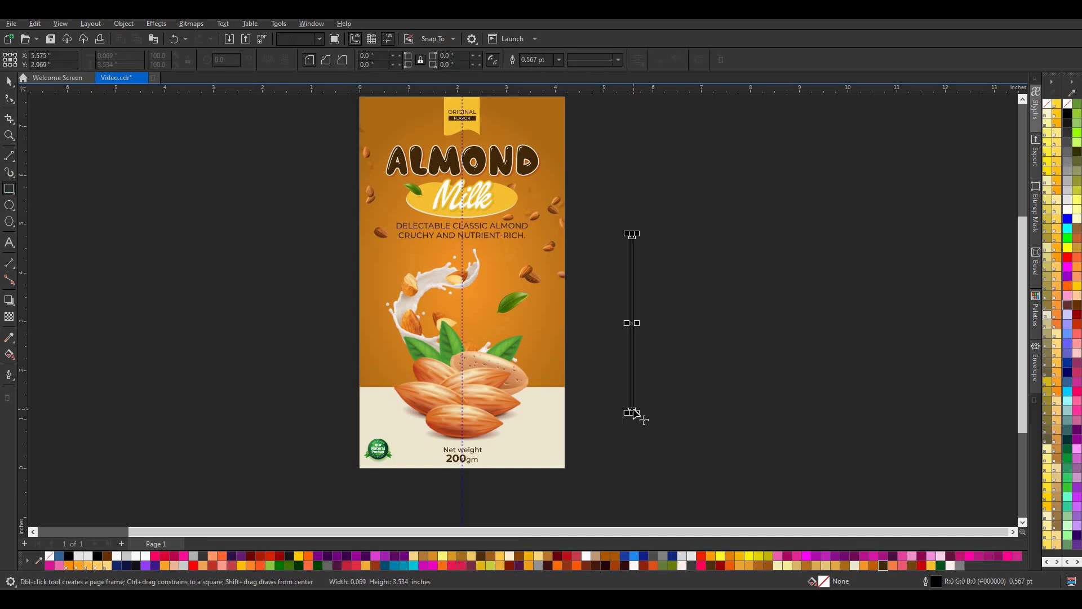
left_click(9, 374)
left_click(51, 375)
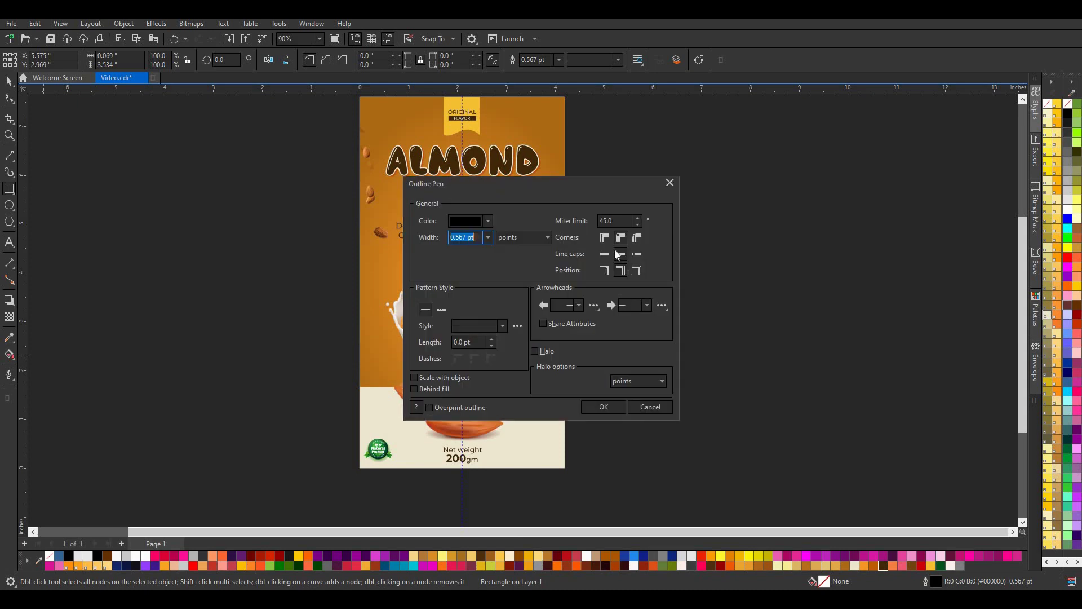
left_click(603, 254)
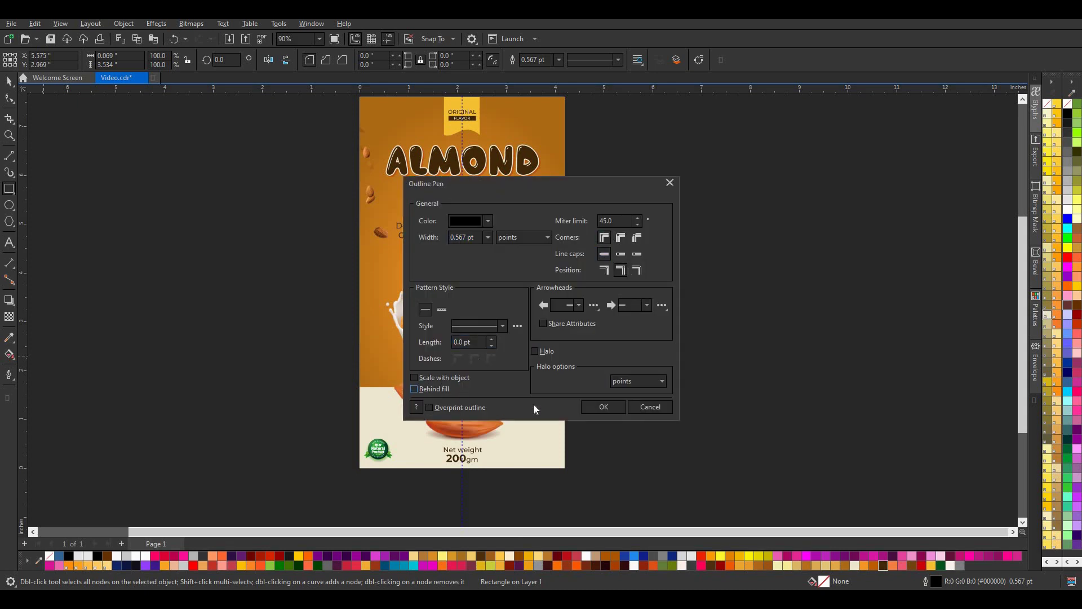
left_click(603, 406)
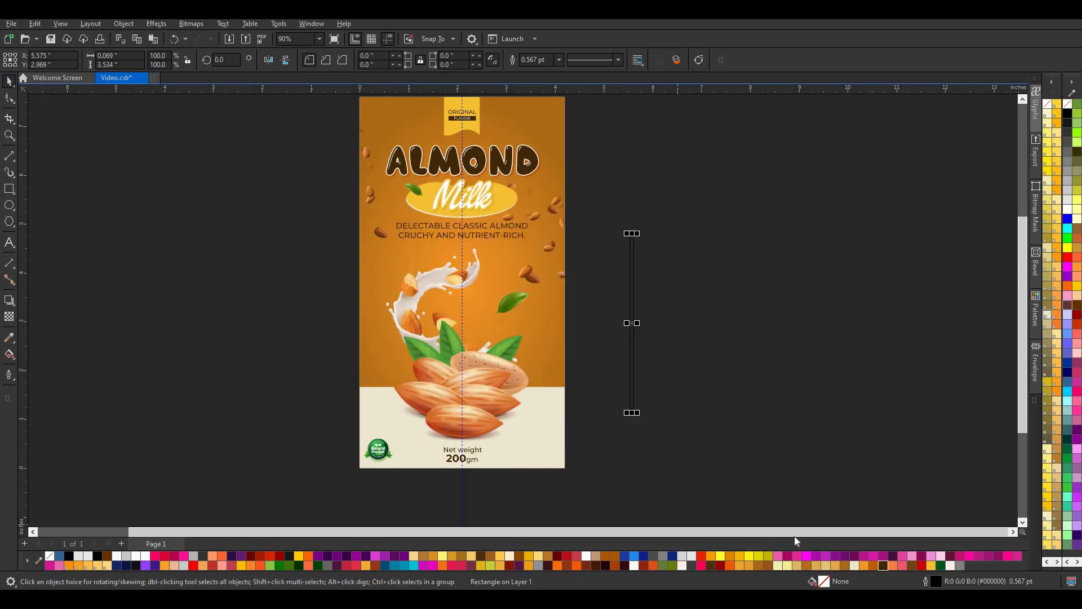
left_click(864, 564)
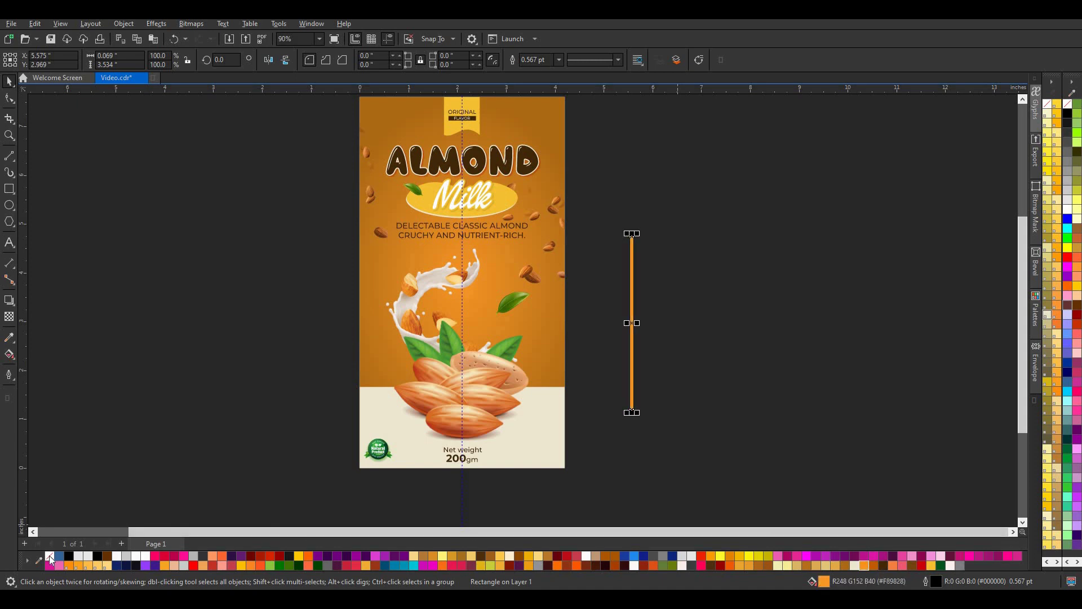
left_click(645, 280)
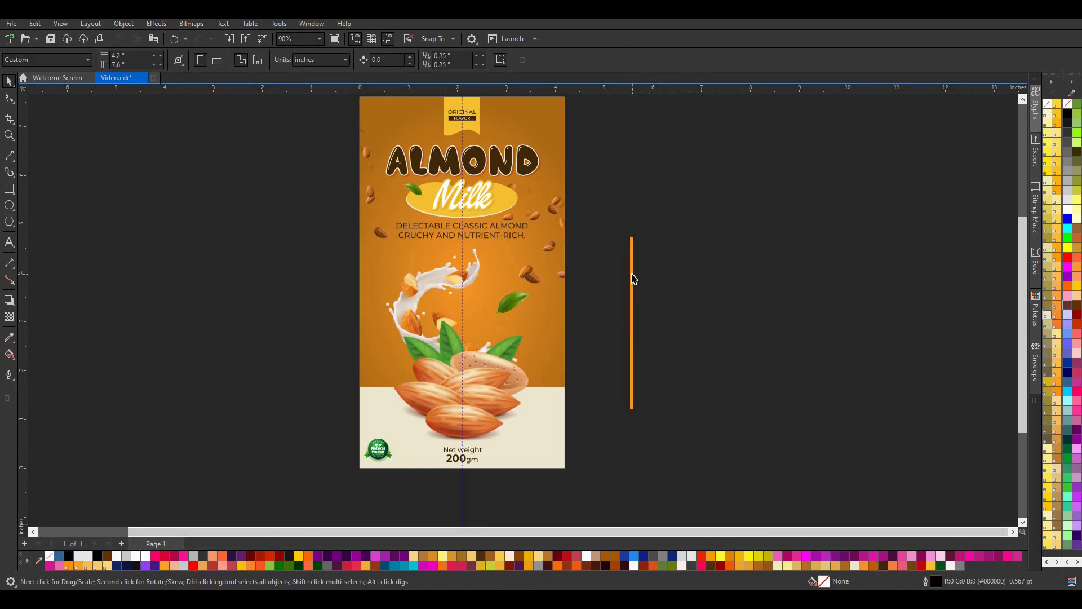
- Duplicate the bar into 27 evenly spaced orange stripes and select them all
left_click(633, 288)
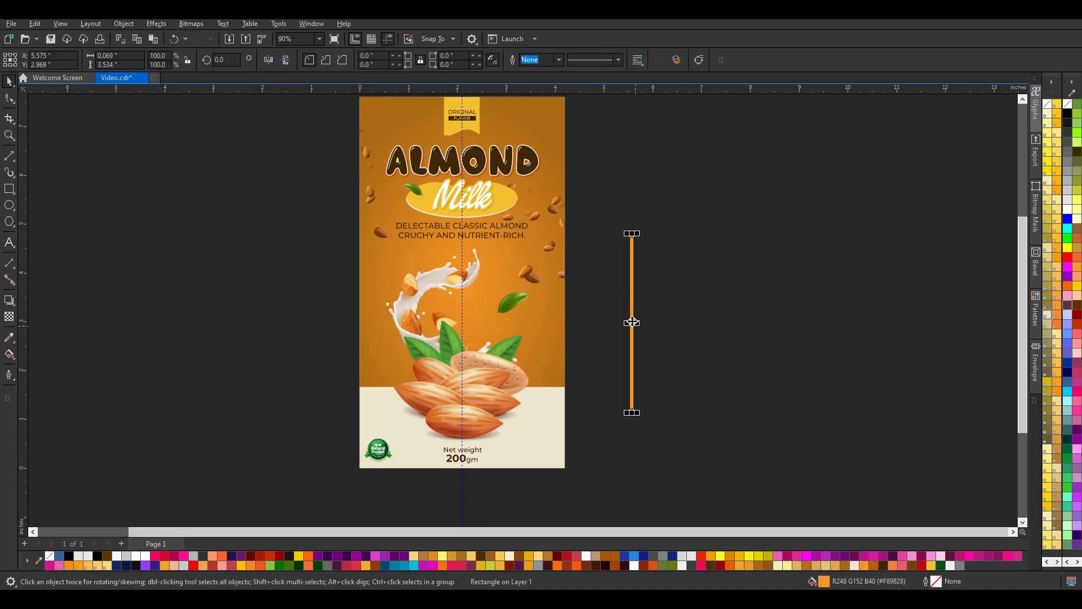
left_click_drag(639, 321, 640, 323)
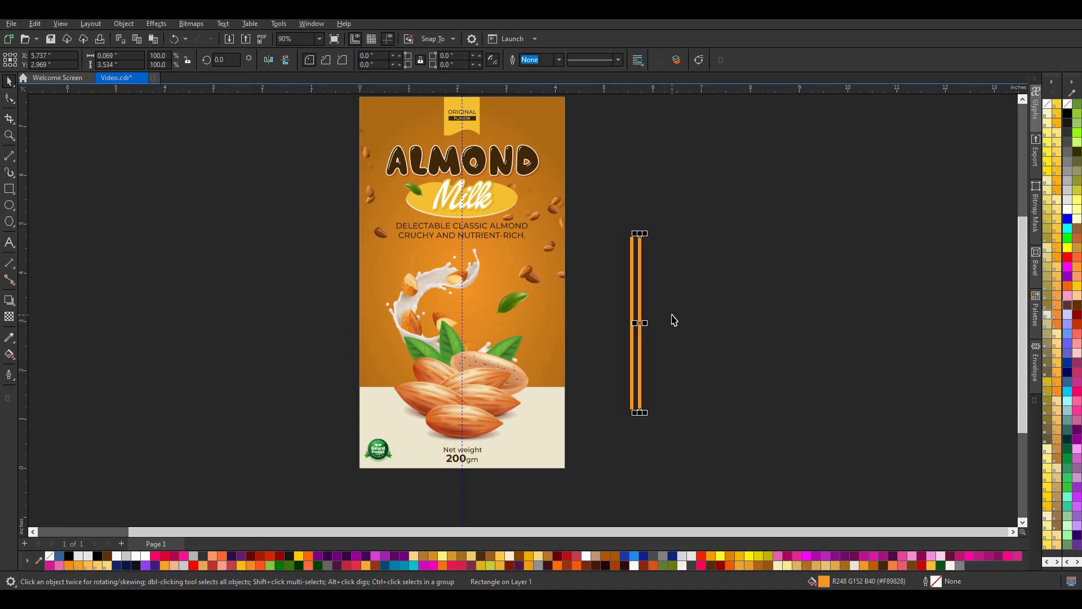
key("ctrl+d")
key("ctrl+d")
key("ctrl+d")
key("ctrl+d")
key("ctrl+d")
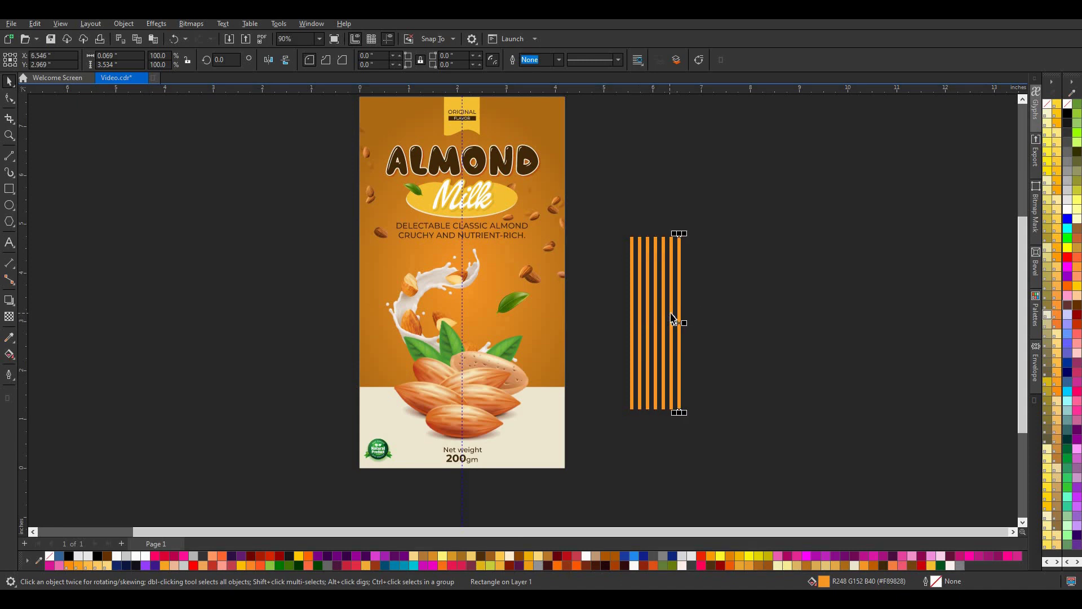
key("ctrl+d")
key("ctrl+d")
key("ctrl+d")
key("ctrl+d")
key("ctrl+d")
key("ctrl+d")
key("ctrl+d")
key("ctrl+d")
key("ctrl+d")
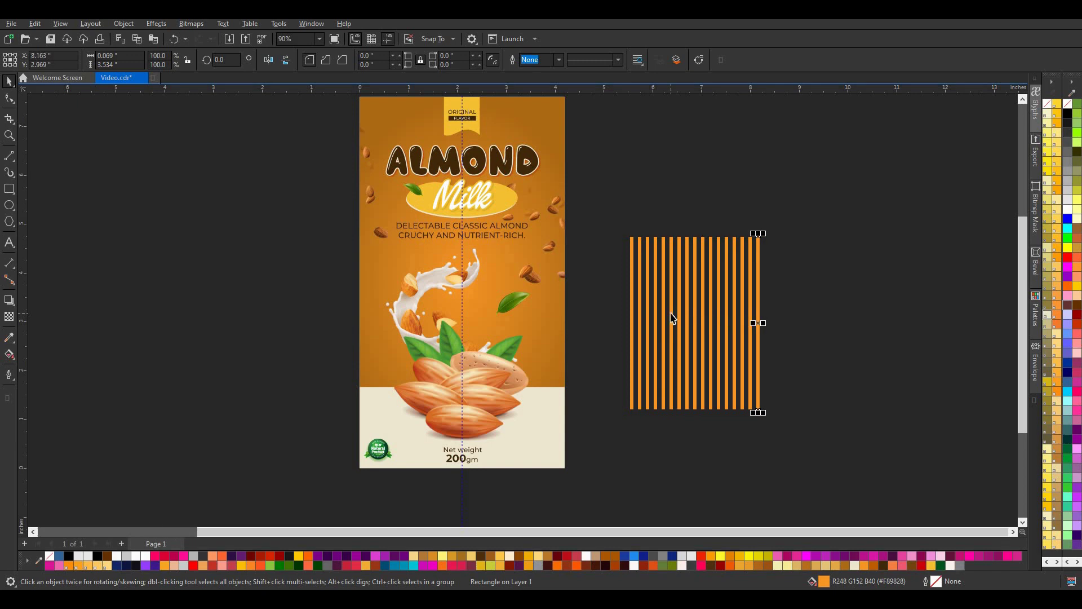
key("ctrl+d")
key("ctrl+d")
key("ctrl+d")
key("ctrl+d")
key("ctrl+d")
key("ctrl+d")
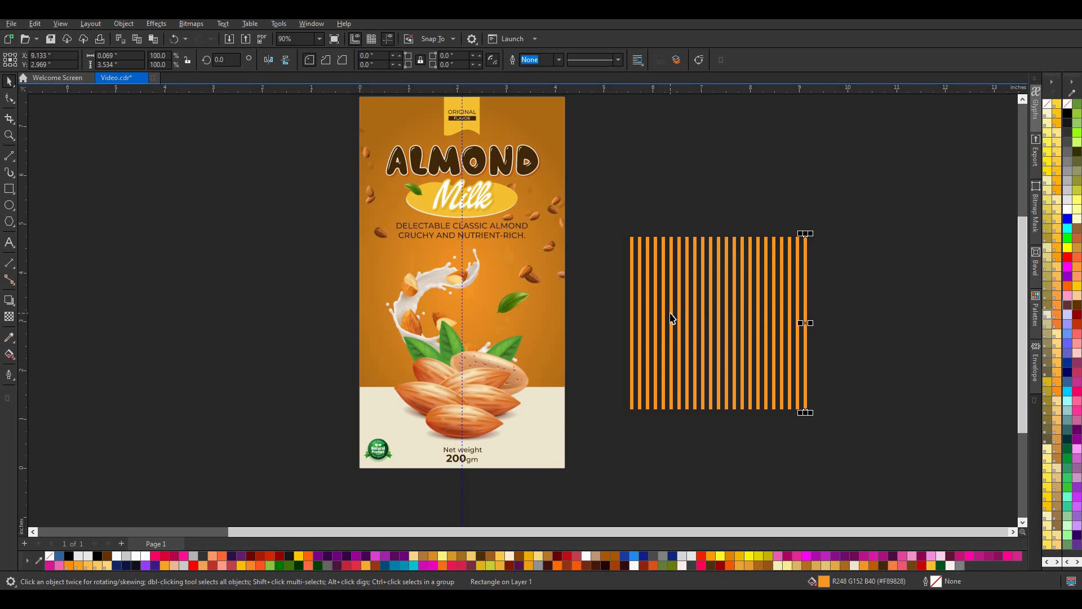
key("ctrl+d")
key("ctrl+d")
key("ctrl+d")
left_click_drag(888, 210, 597, 443)
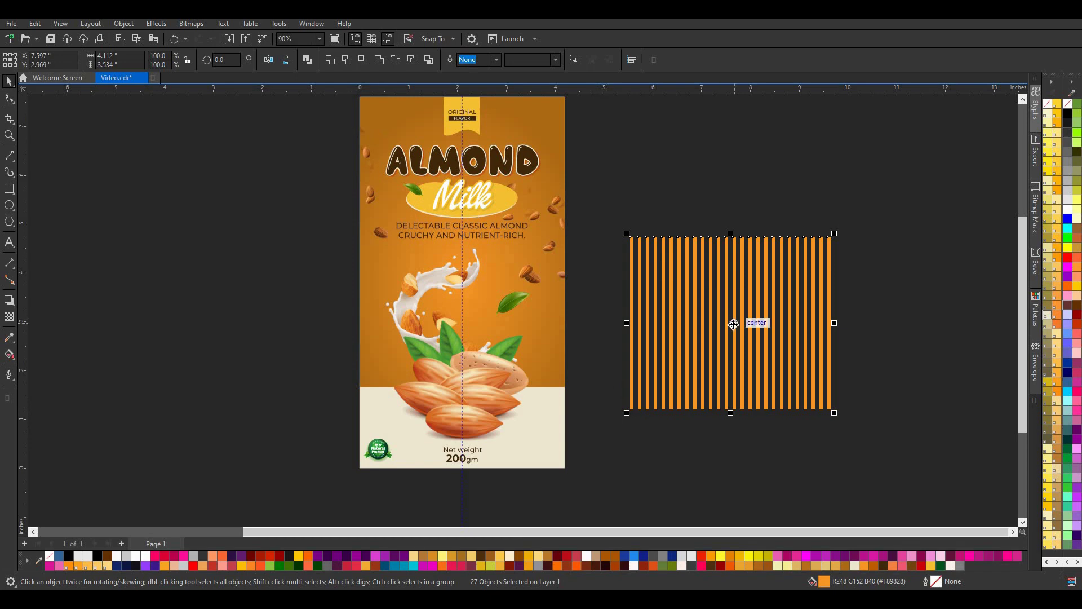
scroll(726, 328, "down", 2)
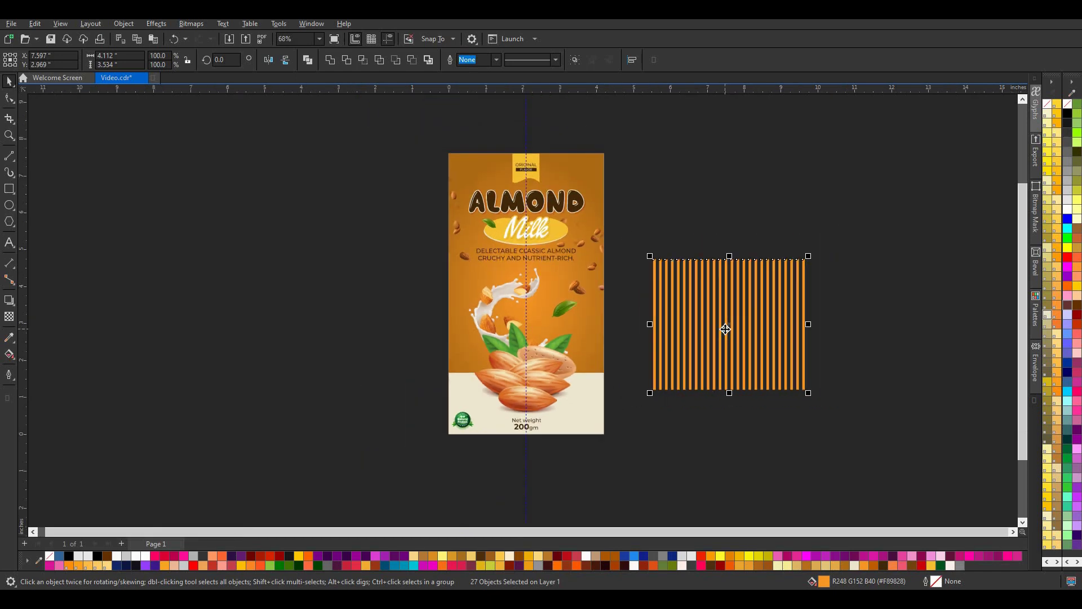
- Combine the 27 bars into one striped object and move it over the package top
left_click(330, 63)
left_click(718, 330)
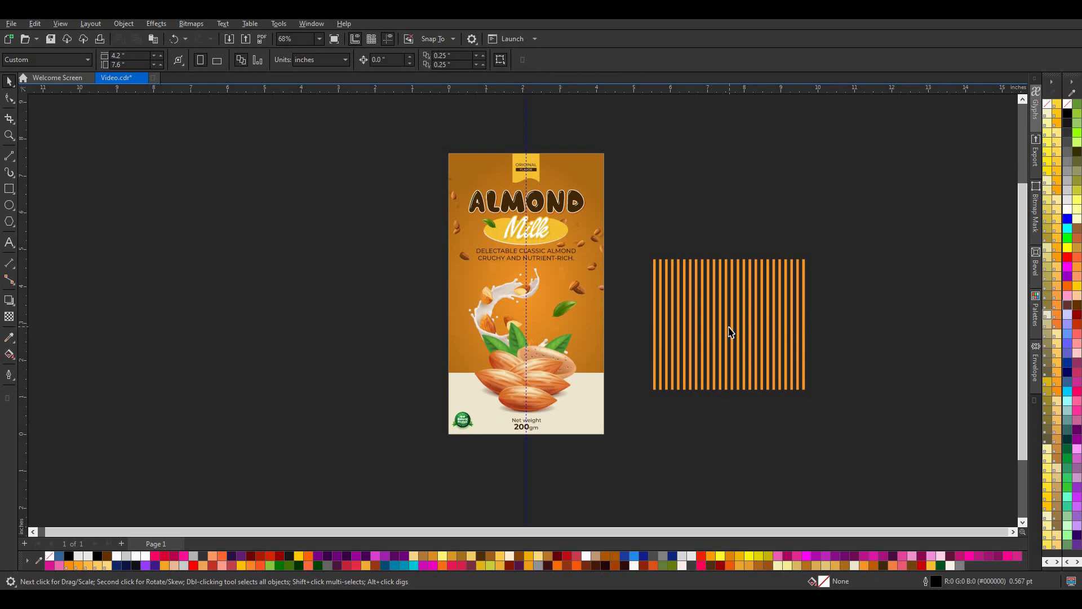
left_click(727, 332)
mouse_move(727, 332)
left_mouse_down()
mouse_move(528, 215)
mouse_move(529, 304)
left_mouse_up()
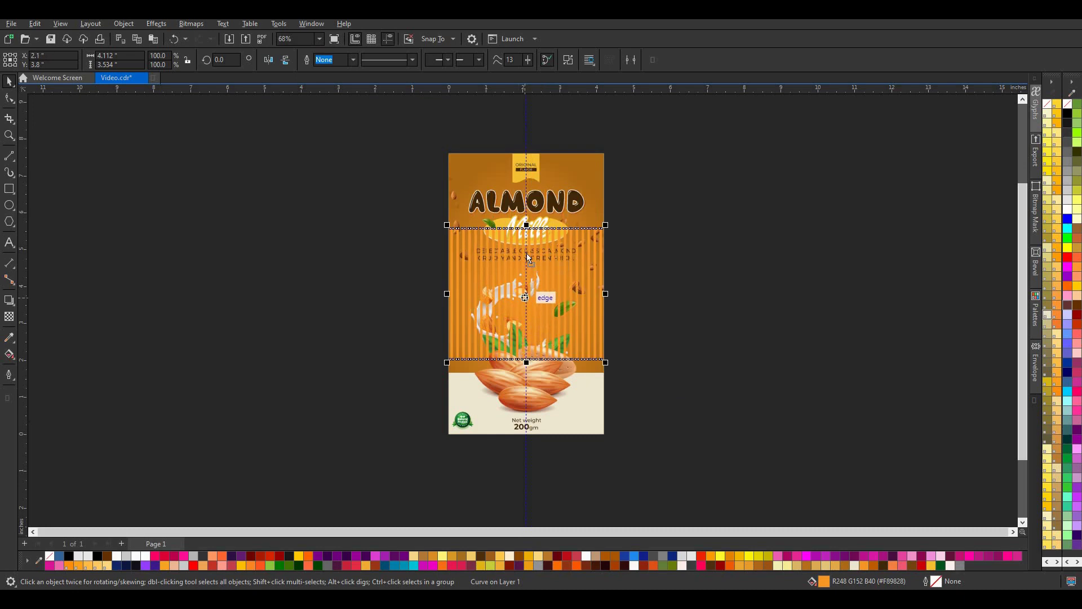
left_click_drag(528, 258, 528, 167)
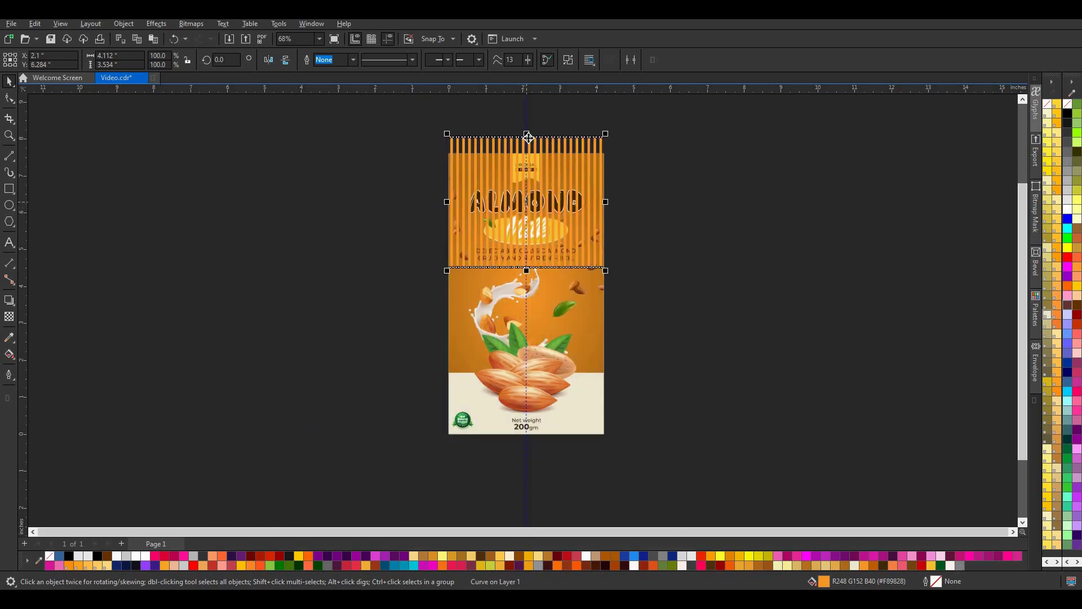
scroll(528, 137, "up", 3)
- Apply a fountain transparency so the stripes fade out toward the bottom
left_click(9, 317)
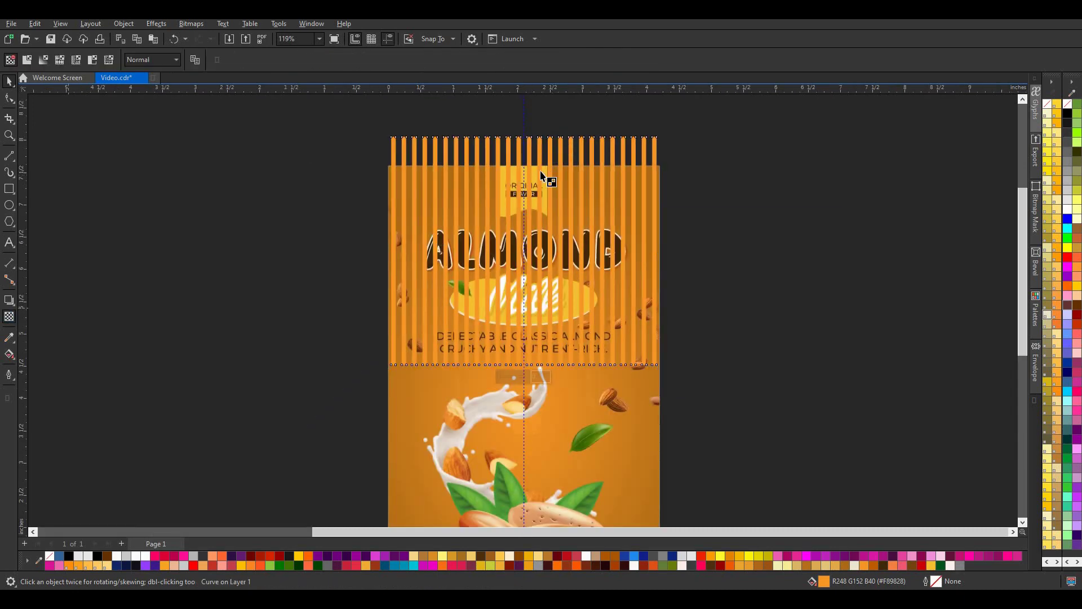
left_click_drag(531, 136, 531, 319)
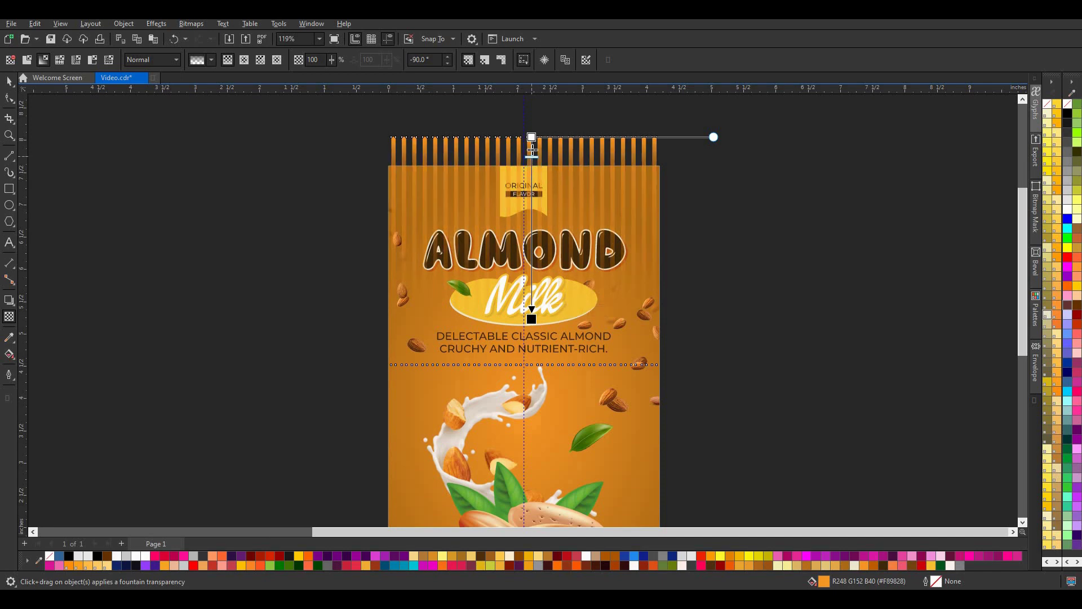
left_click(15, 85)
scroll(389, 107, "down", 2)
- PowerClip the striped object inside the orange package panel
right_click(543, 133)
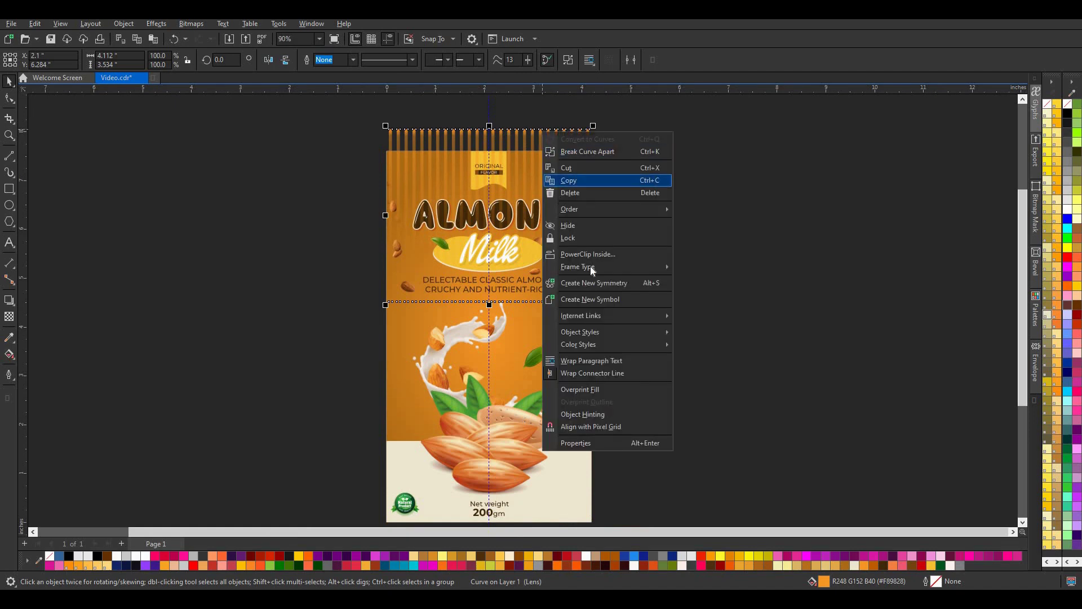
left_click(597, 254)
left_click(393, 416)
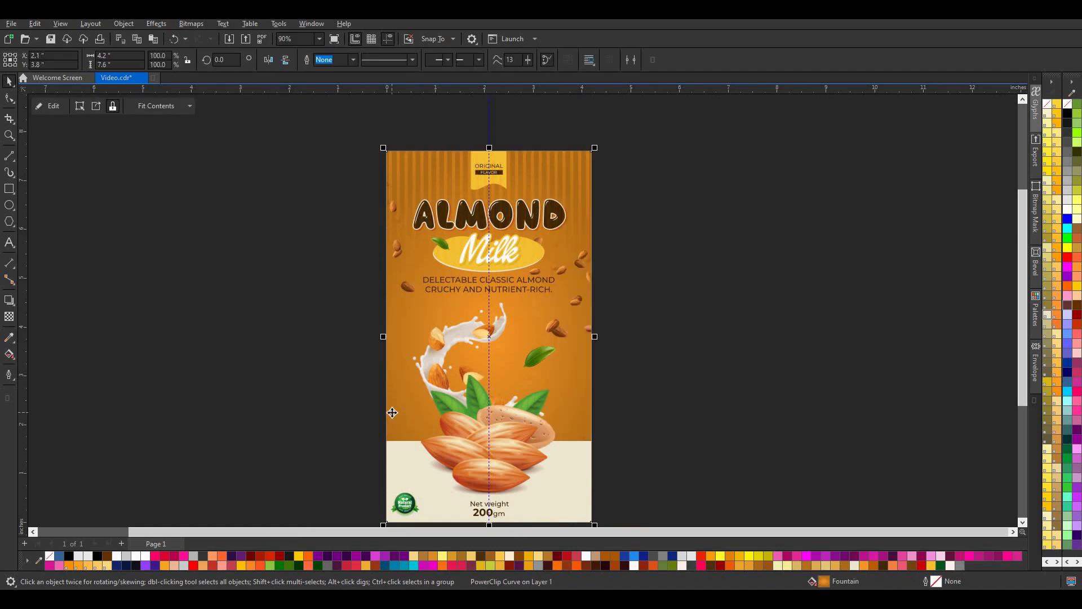
left_click(658, 236)
scroll(611, 198, "down", 2)
scroll(591, 299, "up", 1)
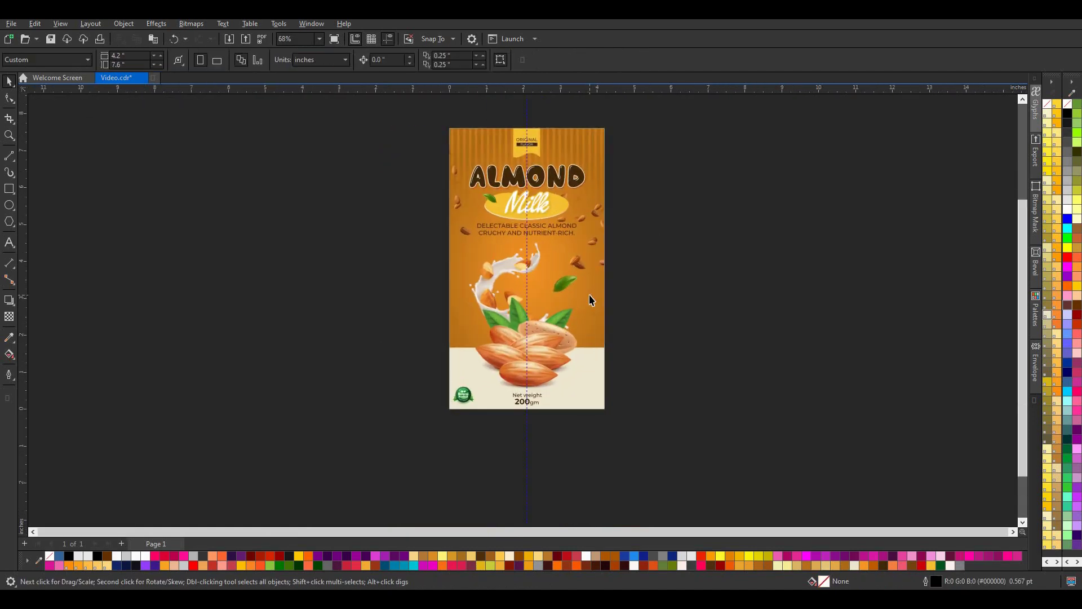
scroll(610, 158, "up", 1)
scroll(613, 160, "up", 1)
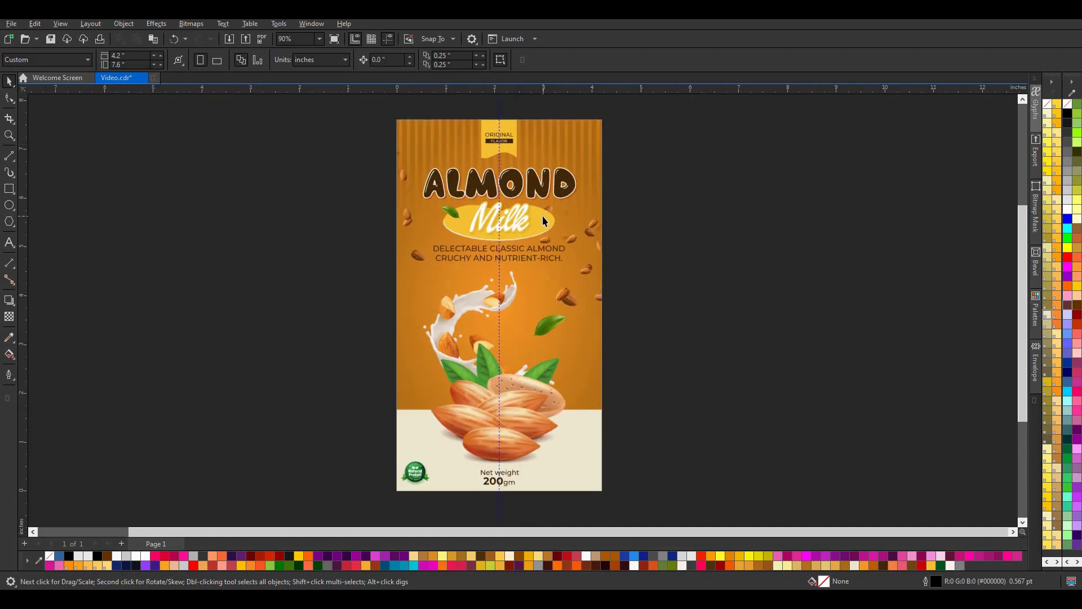
scroll(527, 236, "down", 1)
scroll(545, 385, "up", 1)
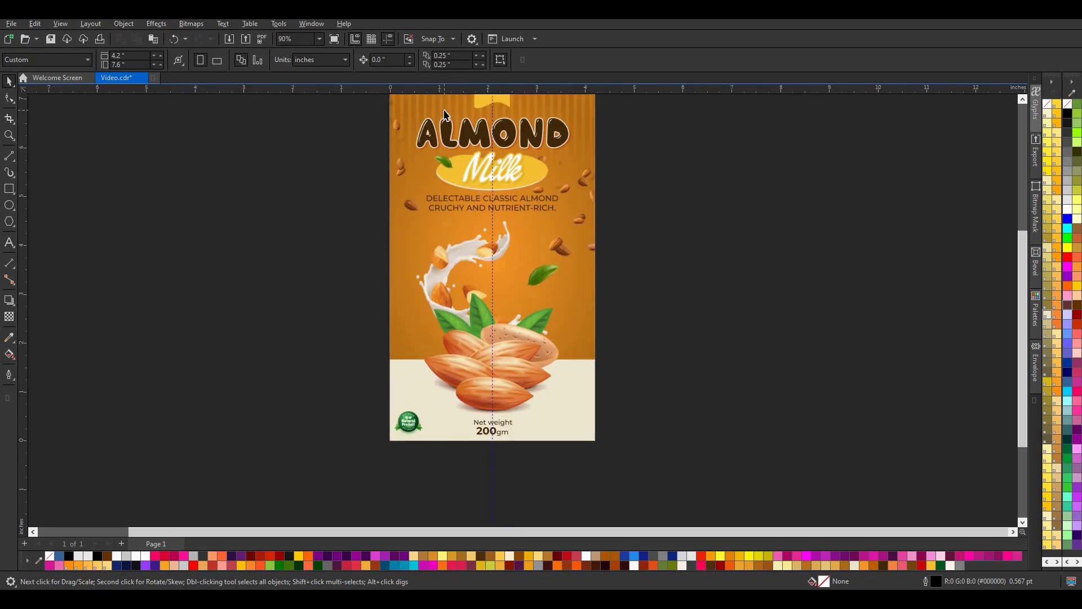
scroll(509, 467, "up", 3)
scroll(509, 465, "down", 3)
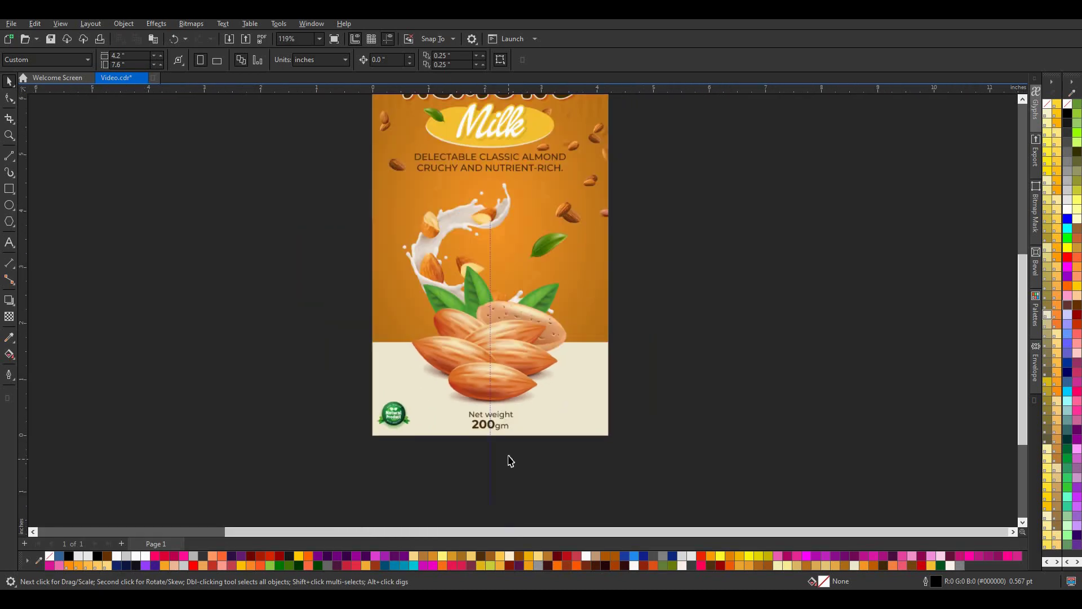
scroll(514, 456, "down", 1)
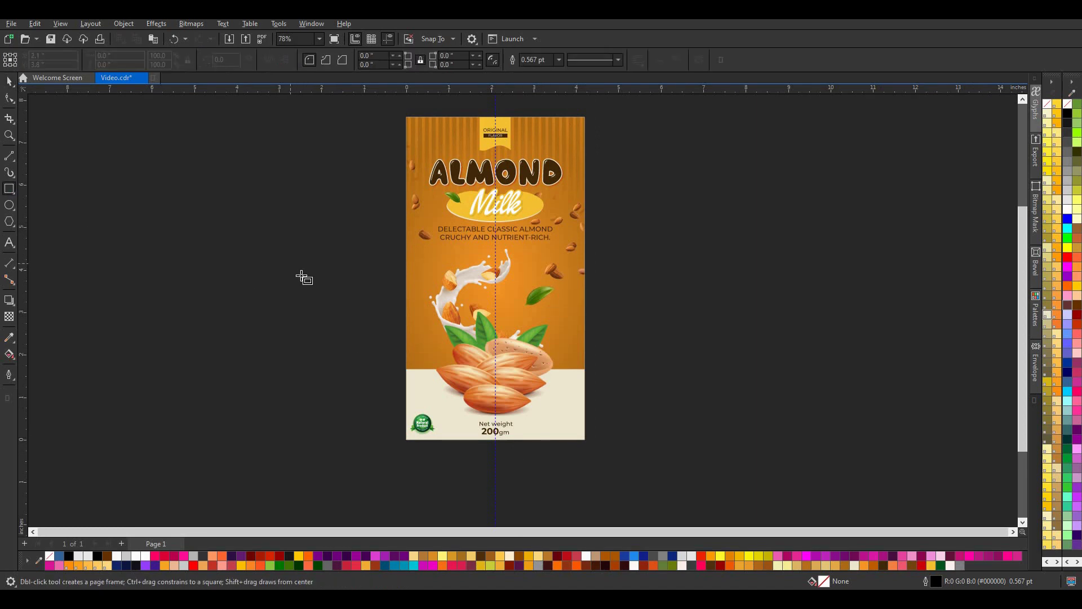
- Draw a small square left of the package with a green Outline Pen border
left_click_drag(290, 264, 324, 298)
key("space")
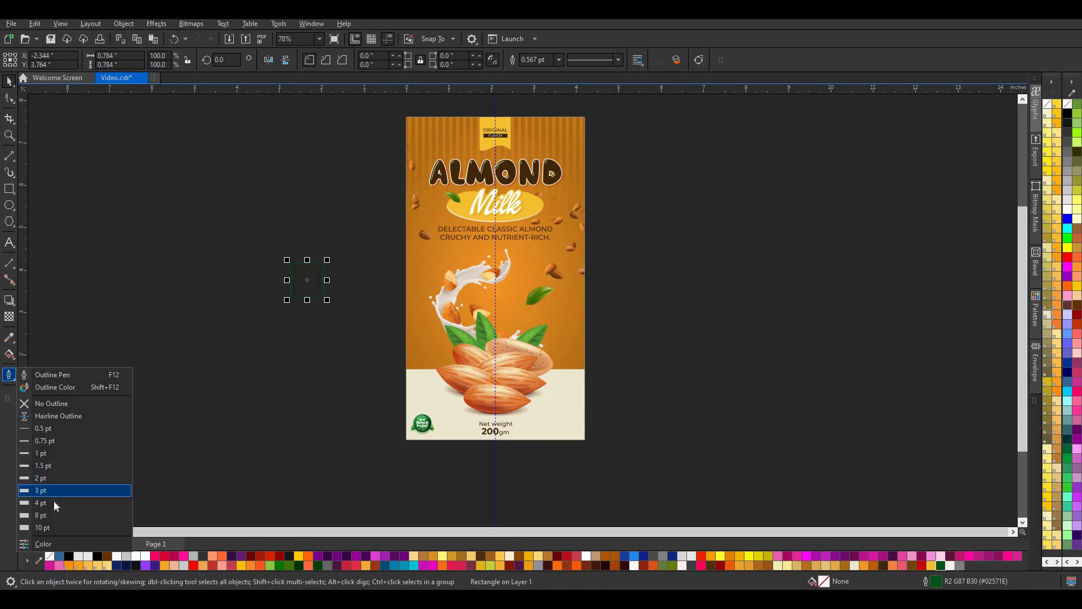
left_click(53, 500)
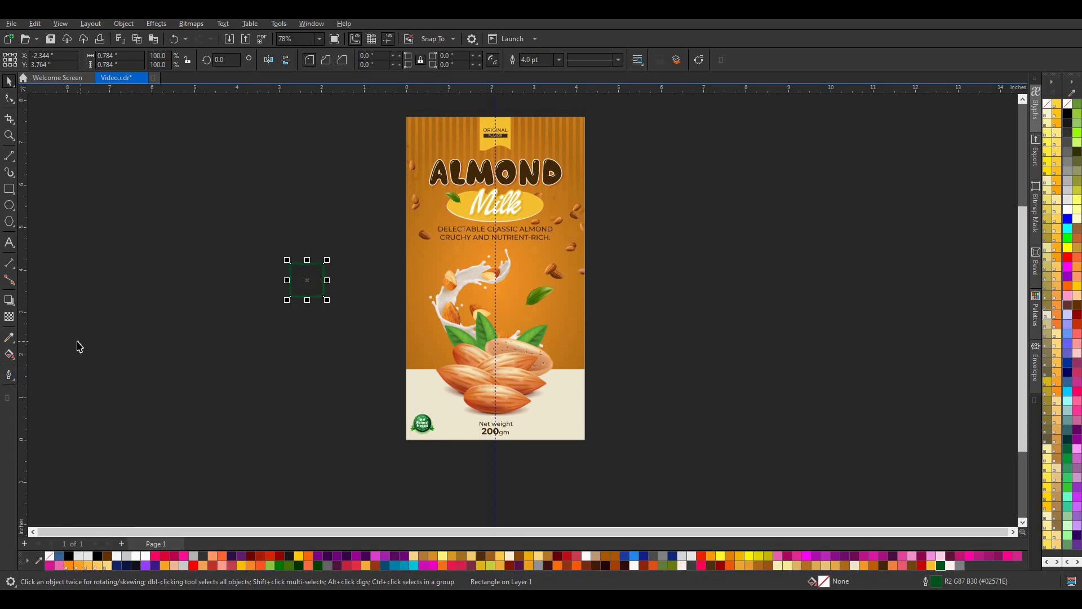
left_click(42, 375)
left_click(421, 387)
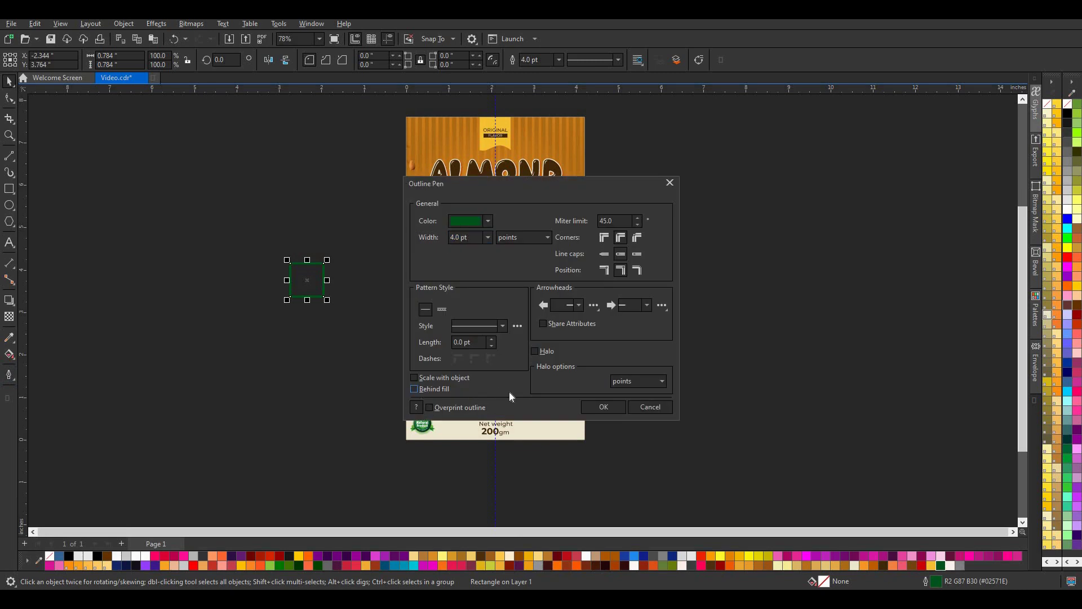
left_click(610, 407)
left_click(293, 348)
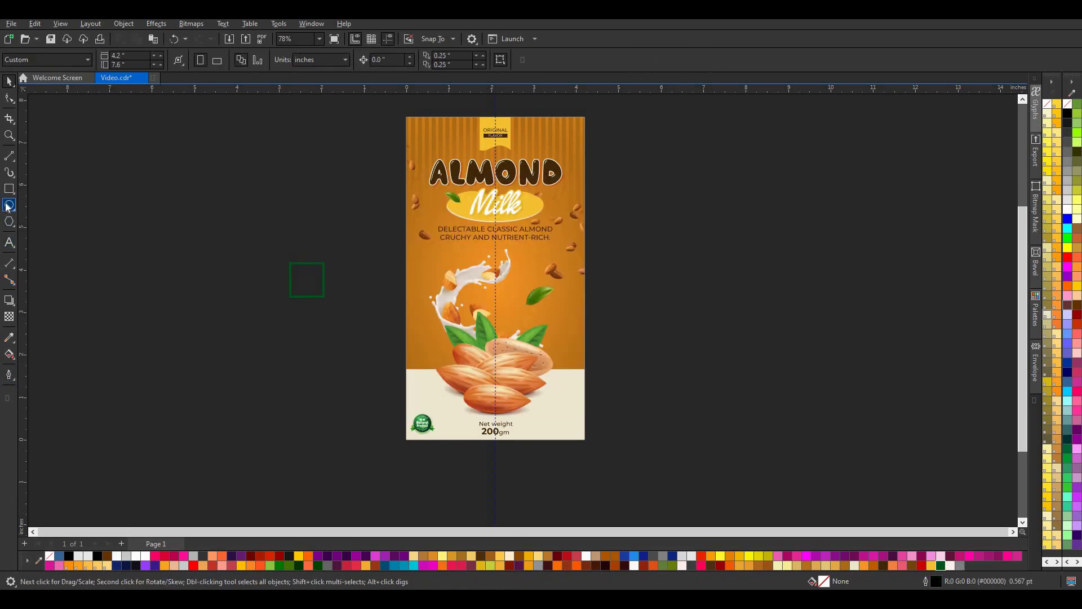
- Draw a small circle inside the square and fill it dark green
left_click(8, 205)
scroll(300, 292, "up", 2)
mouse_move(302, 262)
left_mouse_down()
mouse_move(325, 282)
mouse_move(313, 278)
left_mouse_up()
left_click(10, 81)
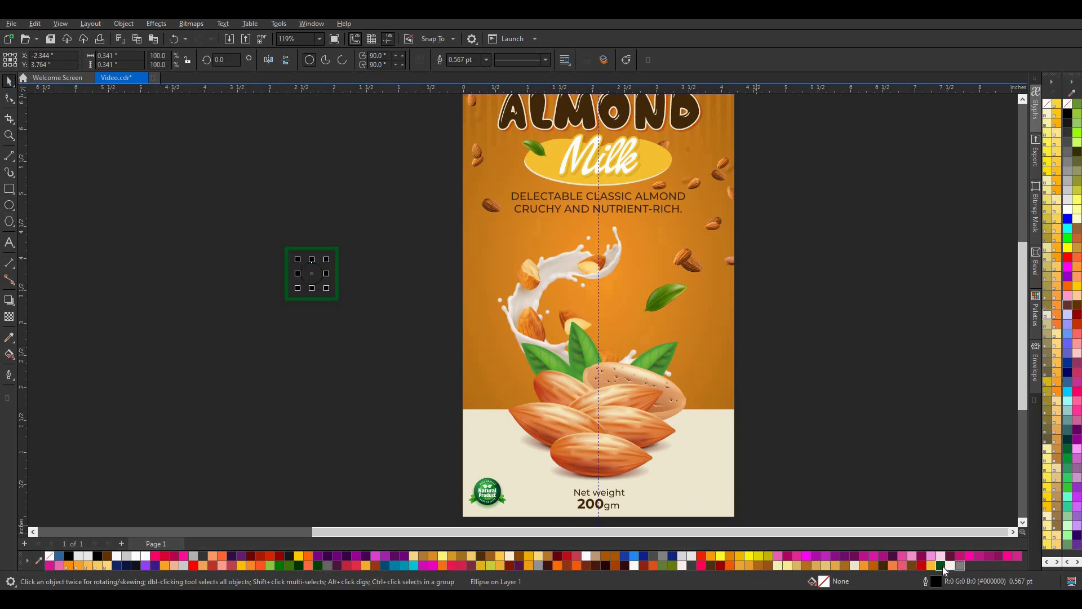
left_click(940, 565)
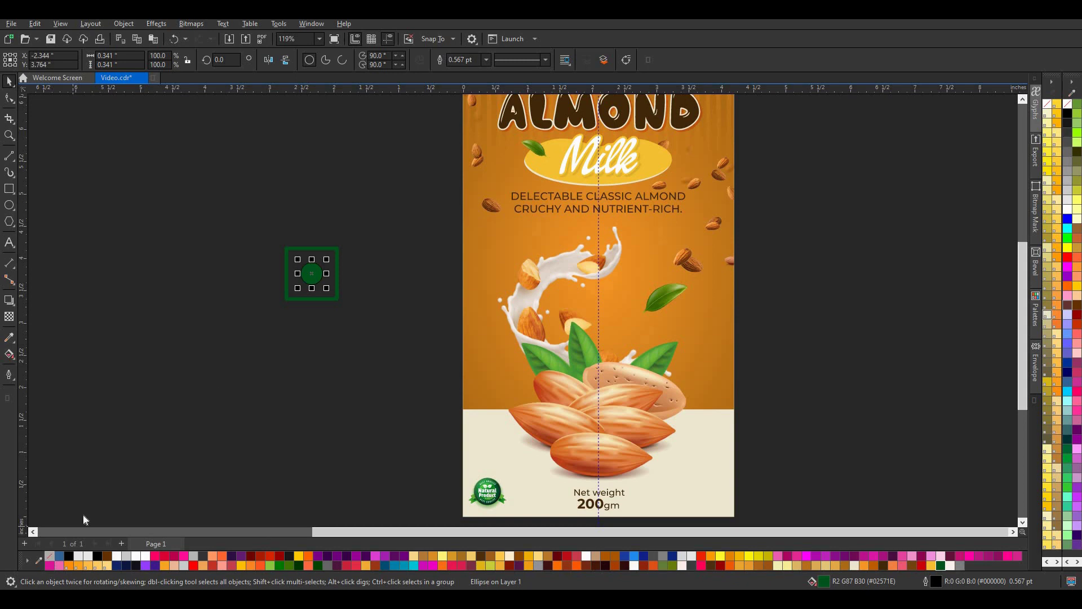
- Scale the square and circle together down to about 0.255 inch
left_click_drag(385, 214, 239, 334)
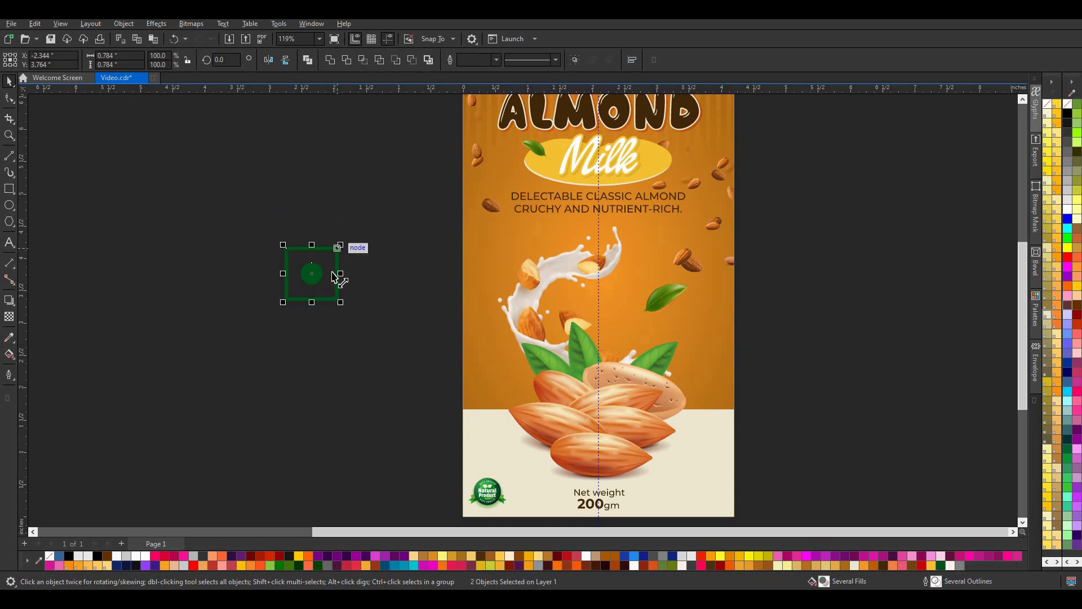
left_click_drag(340, 273, 298, 284)
scroll(299, 284, "down", 2)
scroll(299, 284, "up", 3)
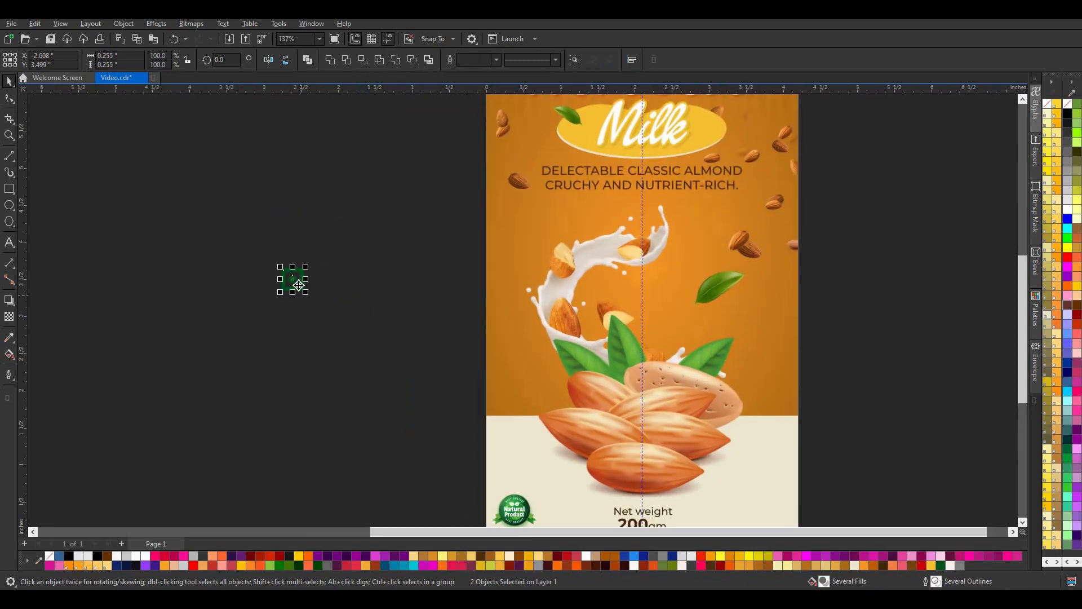
- Set the square's outline width to 2 pt
left_click(299, 291)
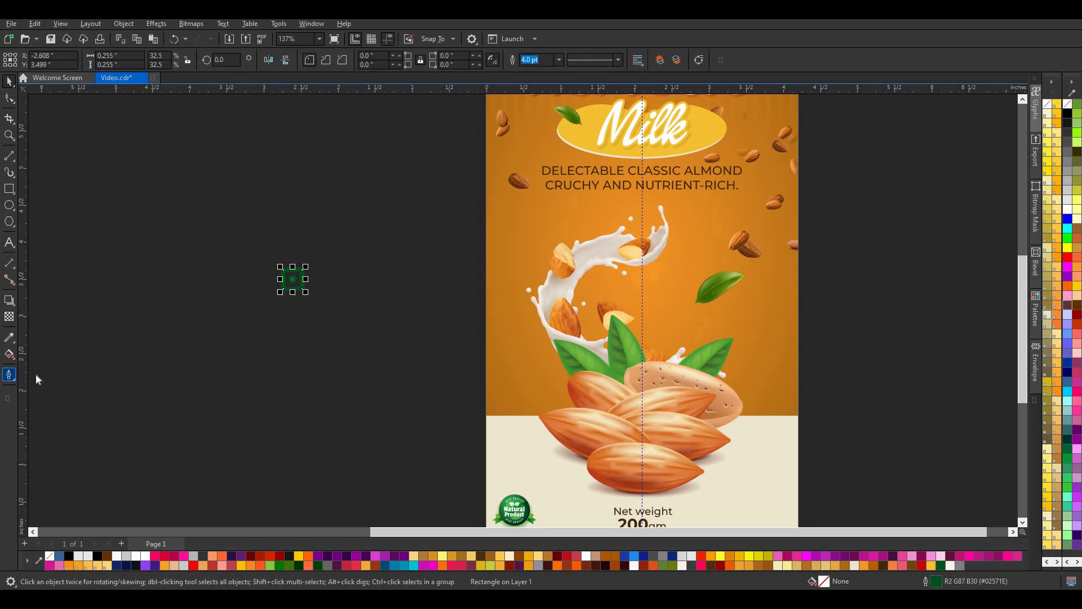
left_click(56, 415)
left_click(433, 360)
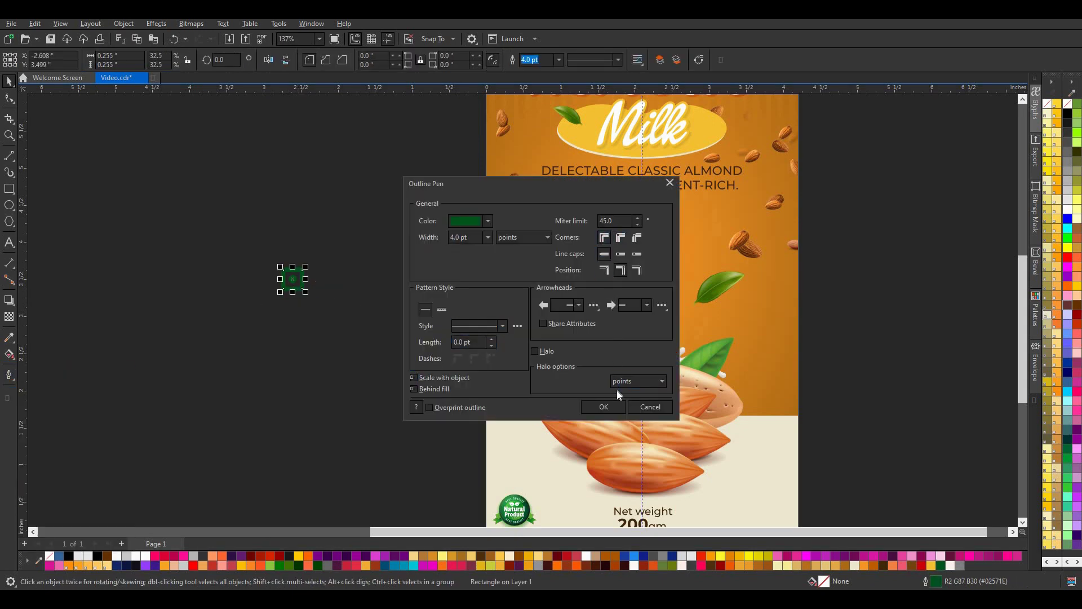
left_click(603, 407)
left_click(6, 378)
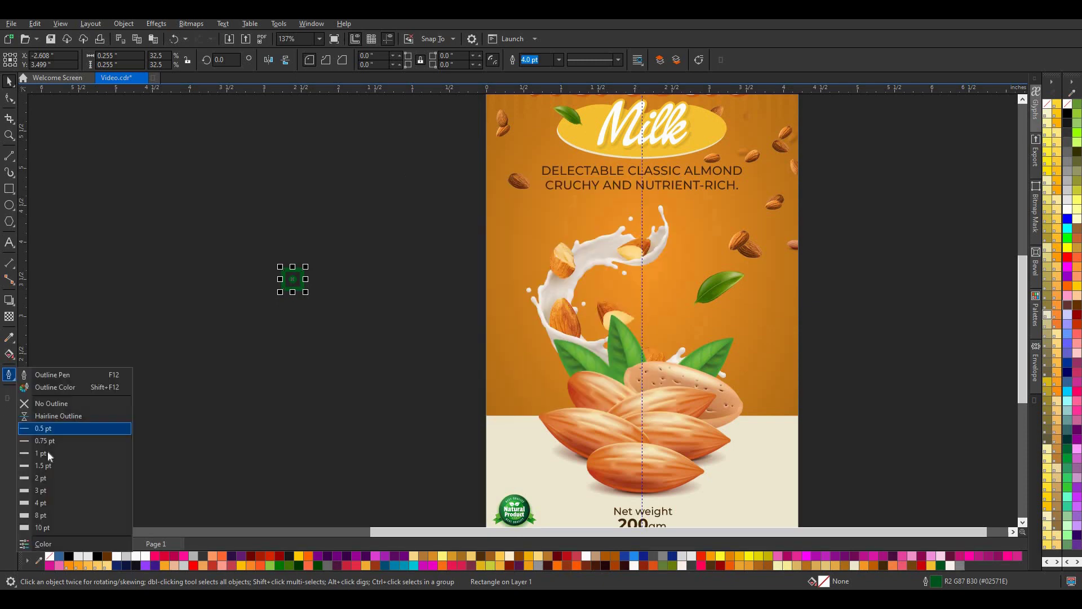
left_click(36, 435)
left_click(9, 377)
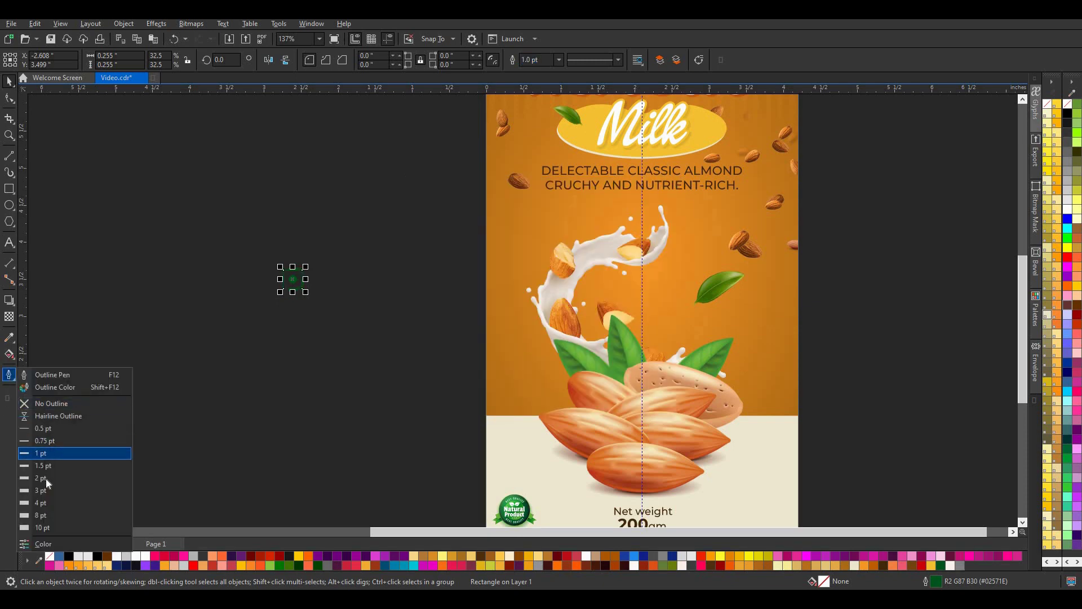
left_click(59, 475)
scroll(338, 242, "down", 1)
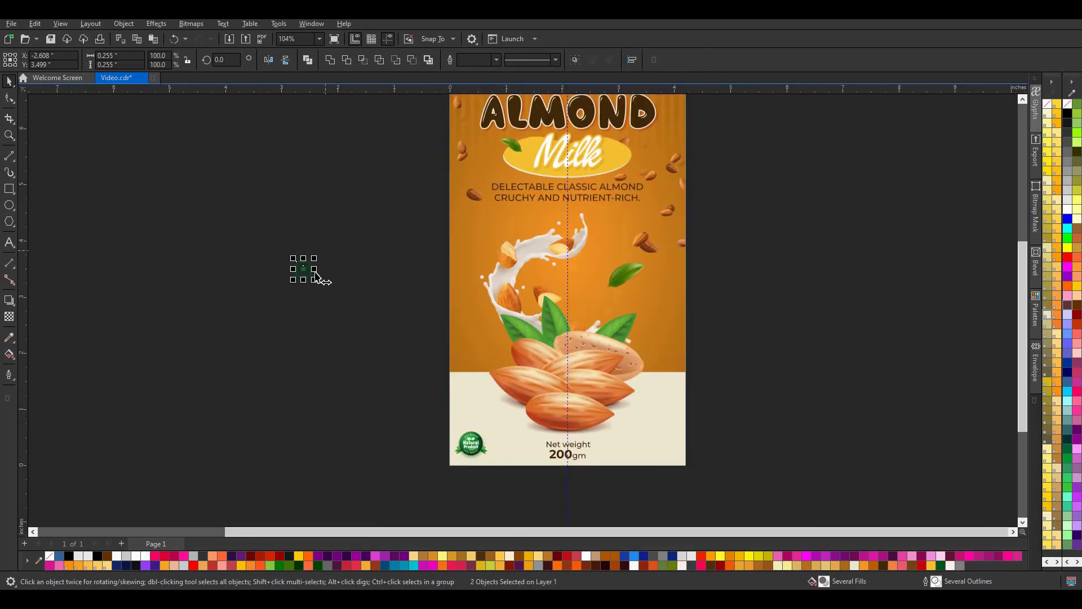
- Move the green dot icon onto the label's bottom-right corner
mouse_move(303, 269)
left_mouse_down()
mouse_move(670, 448)
mouse_move(654, 434)
left_mouse_up()
scroll(688, 462, "up", 2)
scroll(687, 462, "up", 1)
scroll(646, 434, "down", 2)
scroll(646, 433, "down", 4)
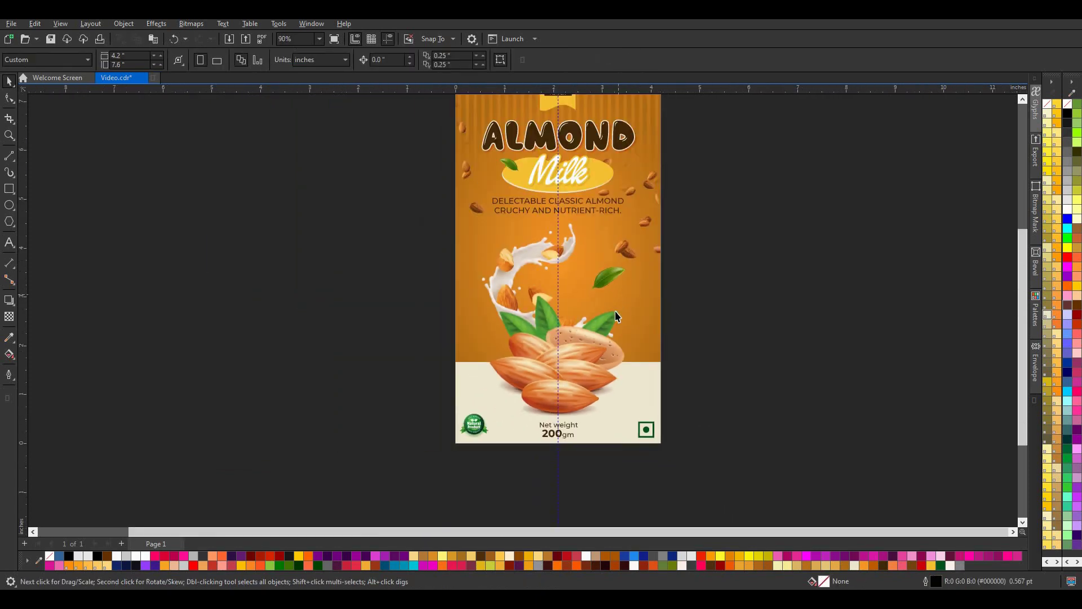
scroll(615, 316, "down", 2)
scroll(657, 427, "up", 5)
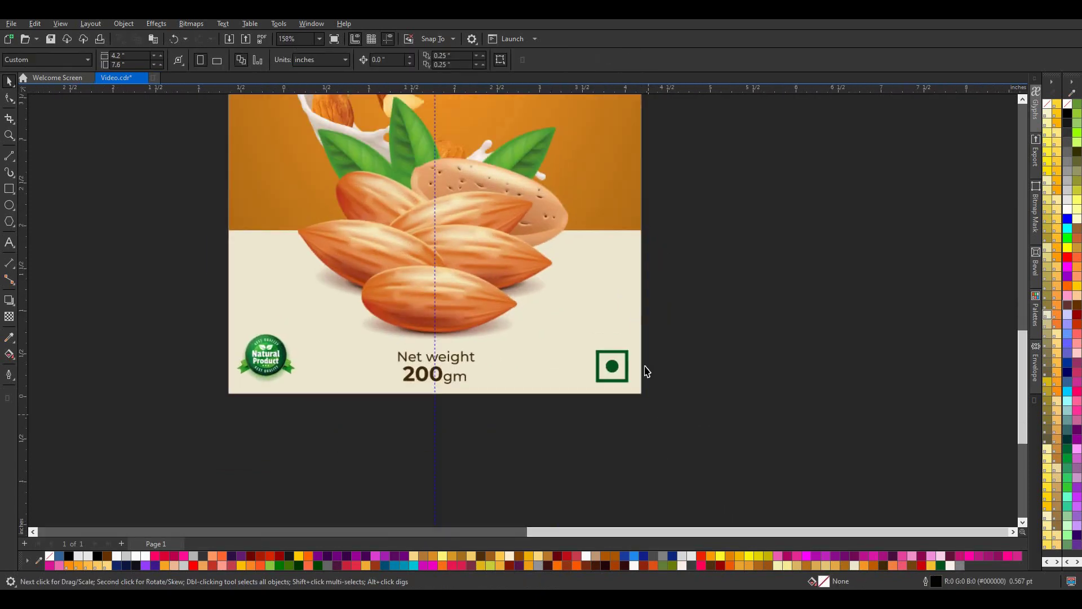
scroll(643, 370, "up", 2)
- Shrink the icon toward its bottom-right corner
left_click_drag(676, 294, 541, 393)
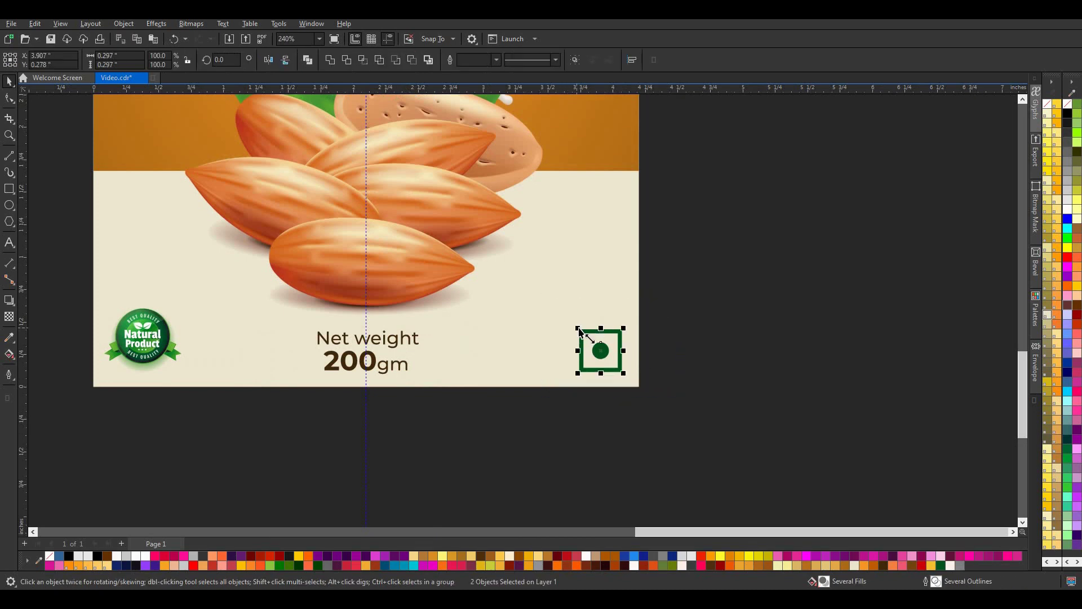
left_click_drag(578, 329, 591, 341)
left_click(648, 341)
scroll(569, 355, "down", 3)
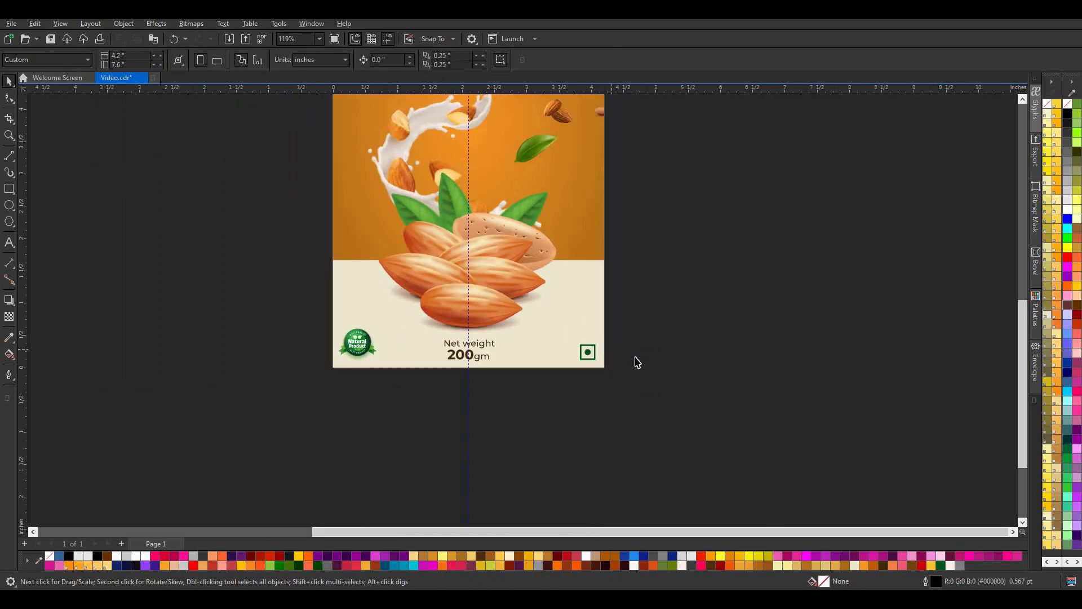
scroll(637, 362, "down", 3)
scroll(551, 278, "up", 1)
scroll(479, 360, "up", 1)
scroll(474, 361, "up", 2)
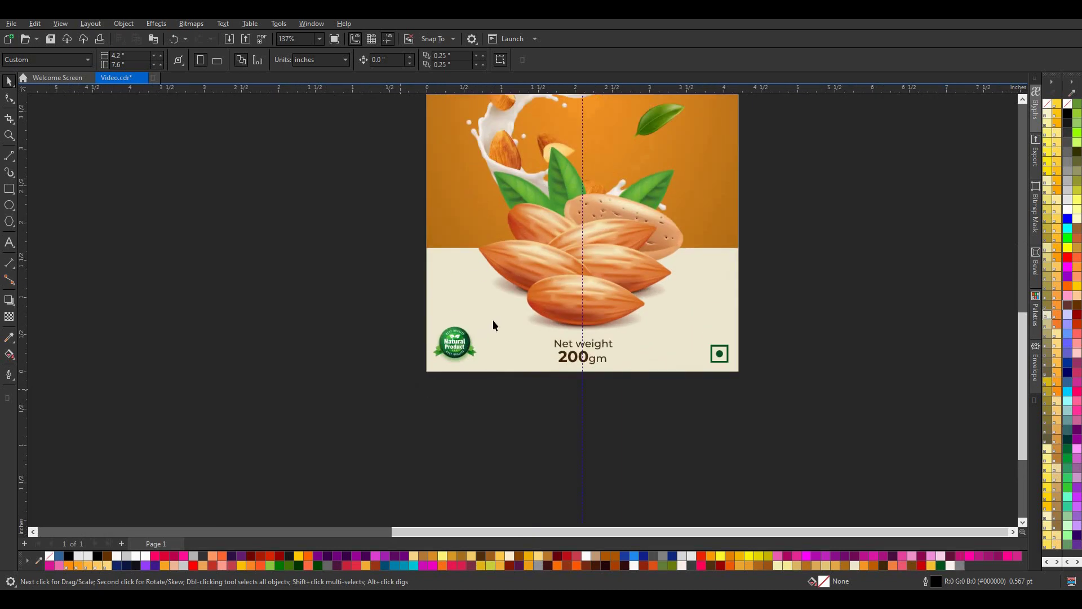
- Enlarge the Natural Product badge at the bottom-left
left_click_drag(492, 325, 406, 389)
left_click_drag(491, 320, 503, 333)
left_click(507, 394)
scroll(507, 395, "down", 3)
scroll(572, 289, "up", 1)
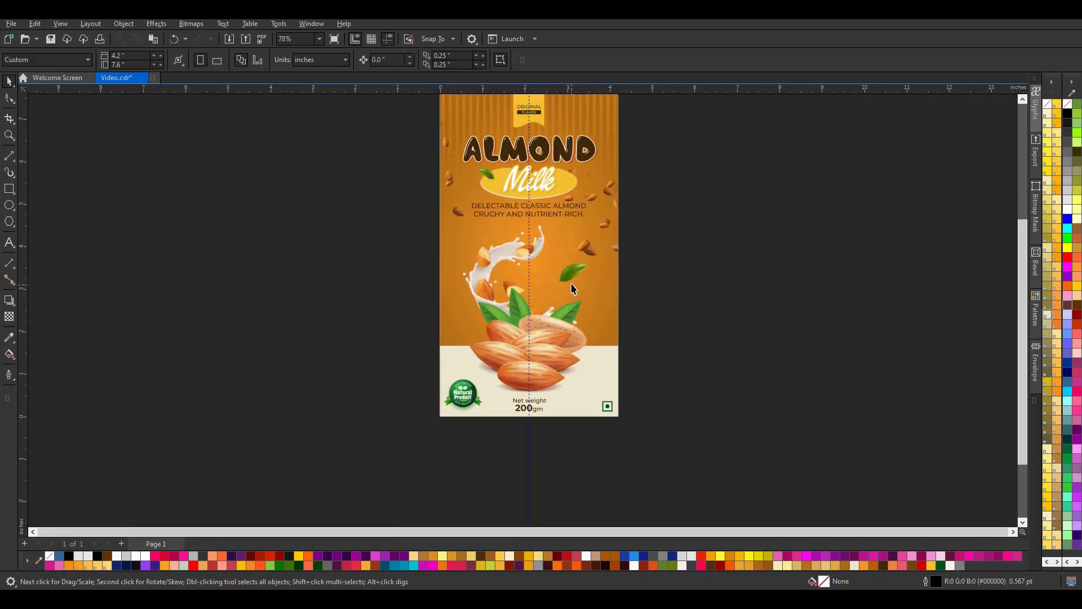
scroll(567, 283, "up", 2)
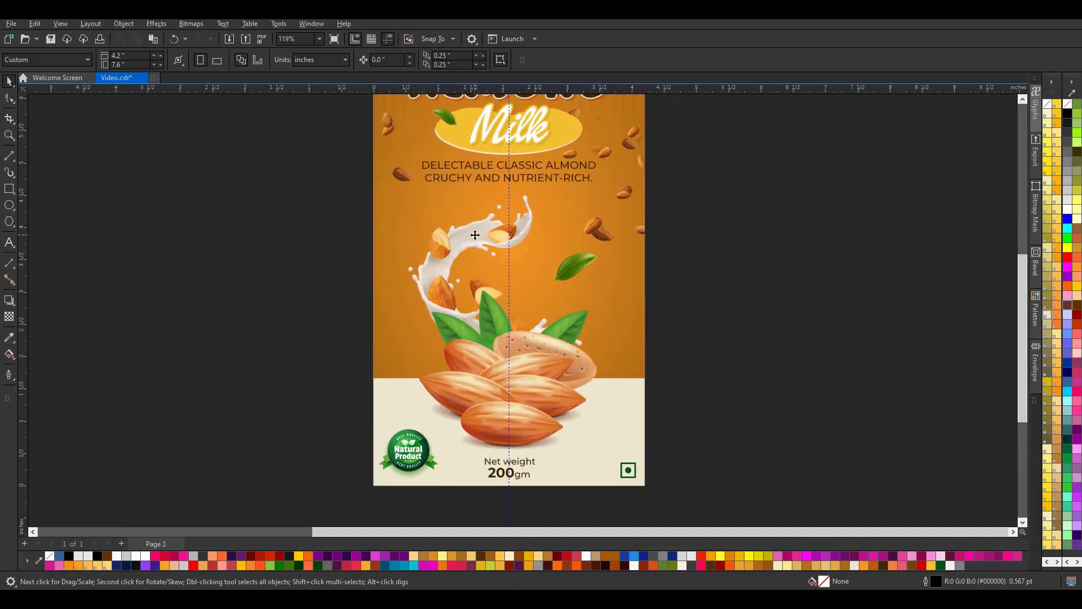
- Scale the milk-splash image up slightly to about 2.842 × 3.481 inches
left_click(475, 235)
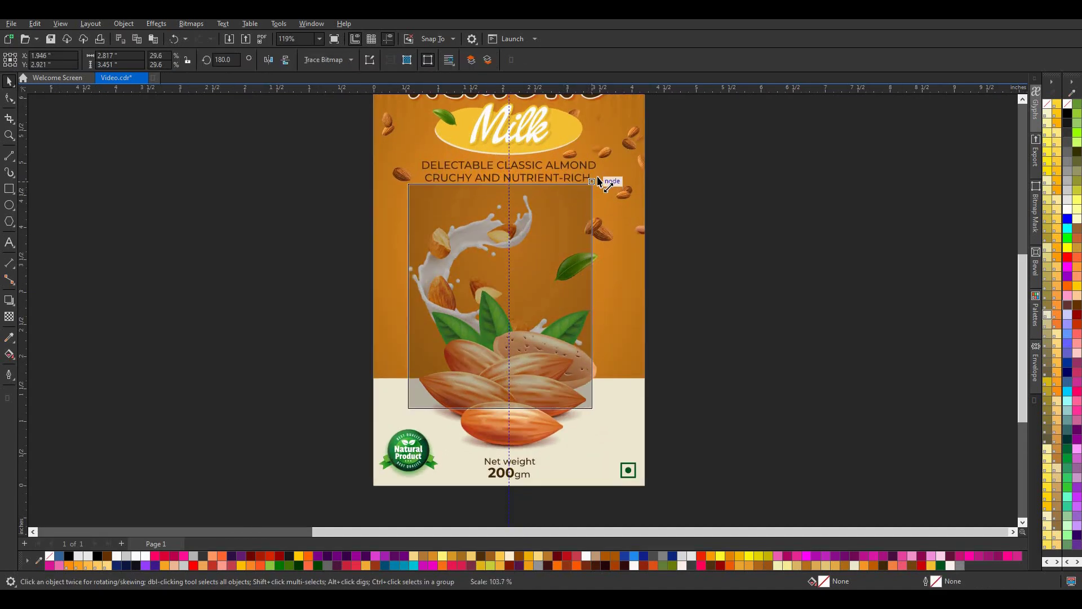
left_click_drag(587, 193, 596, 180)
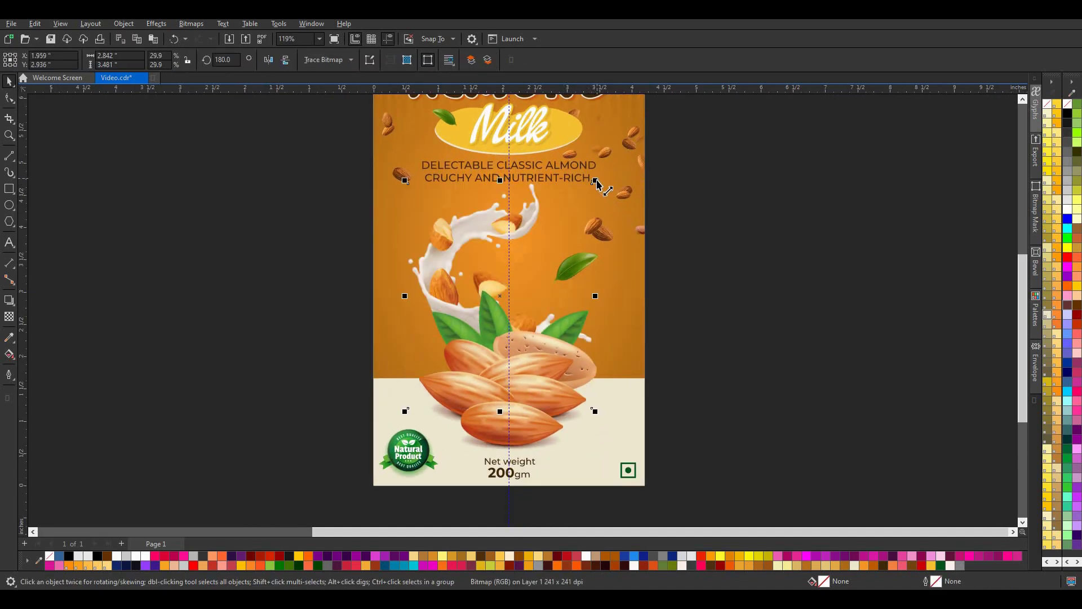
left_click(442, 295)
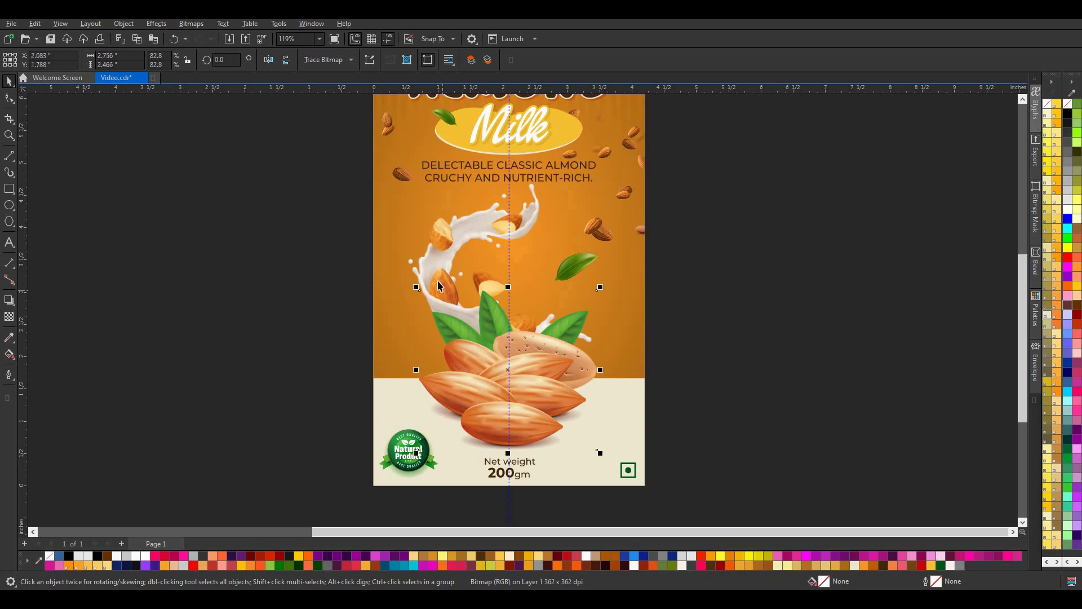
left_click(482, 227)
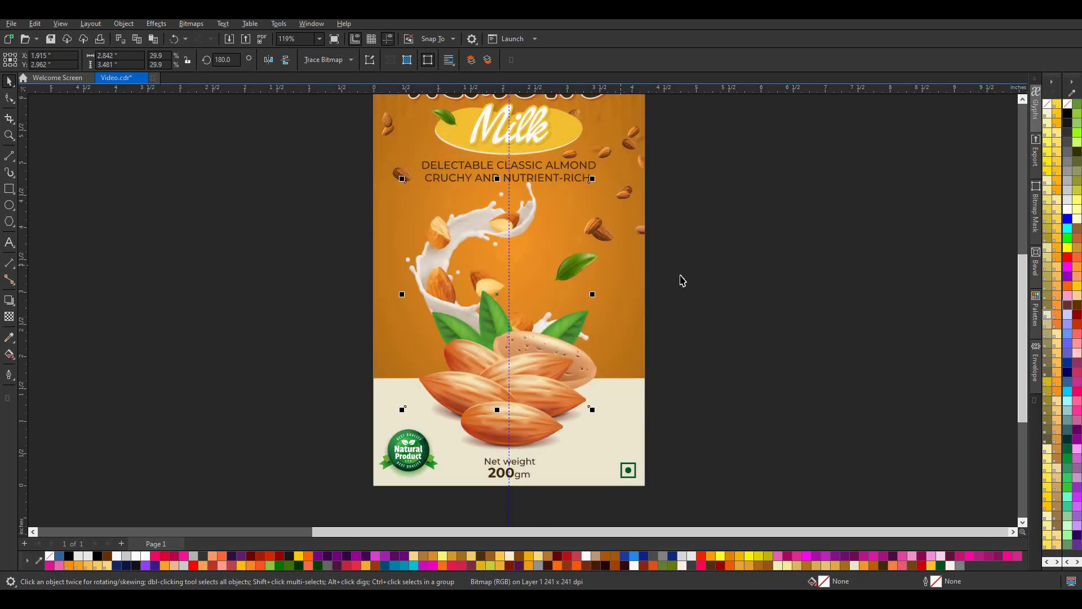
left_click(682, 280)
scroll(575, 304, "down", 2)
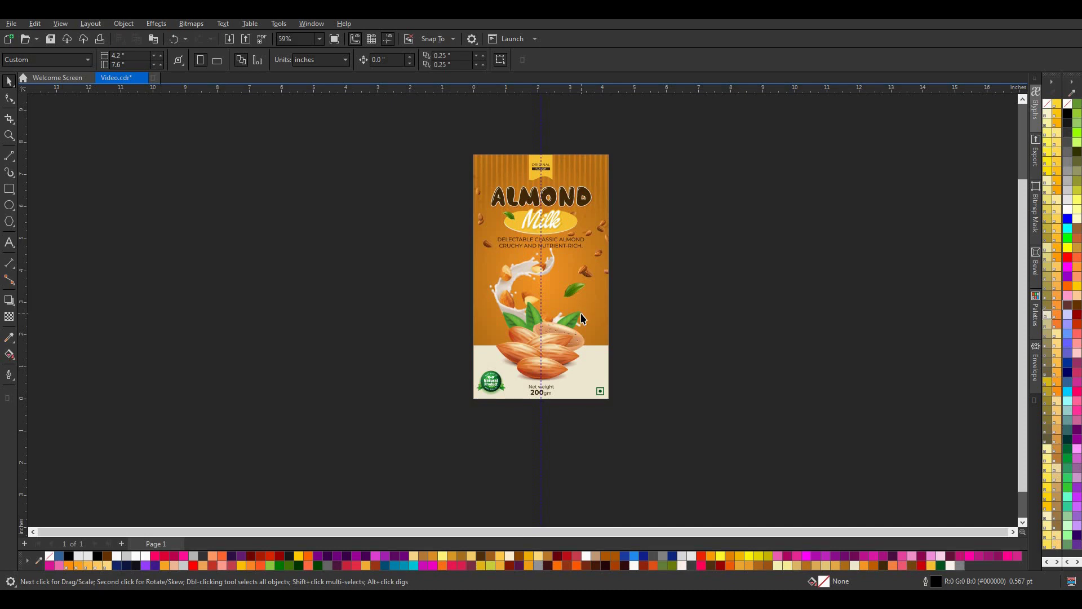
scroll(581, 318, "up", 2)
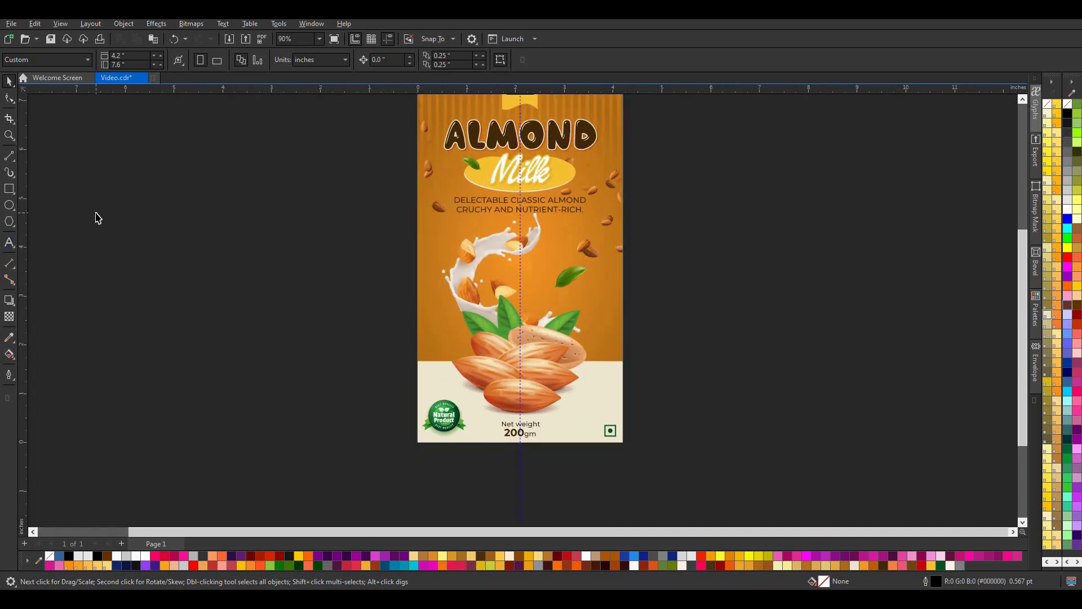
- Draw a yellow circle with no outline, shrink it, and place it over the almonds
left_click(10, 205)
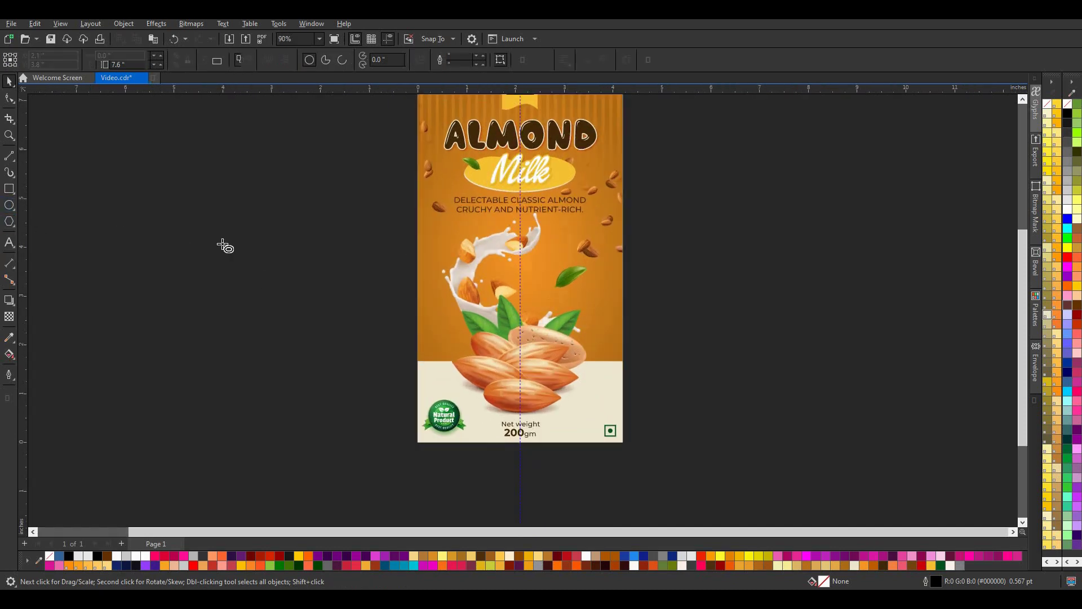
left_click_drag(185, 215, 328, 360)
left_click(7, 80)
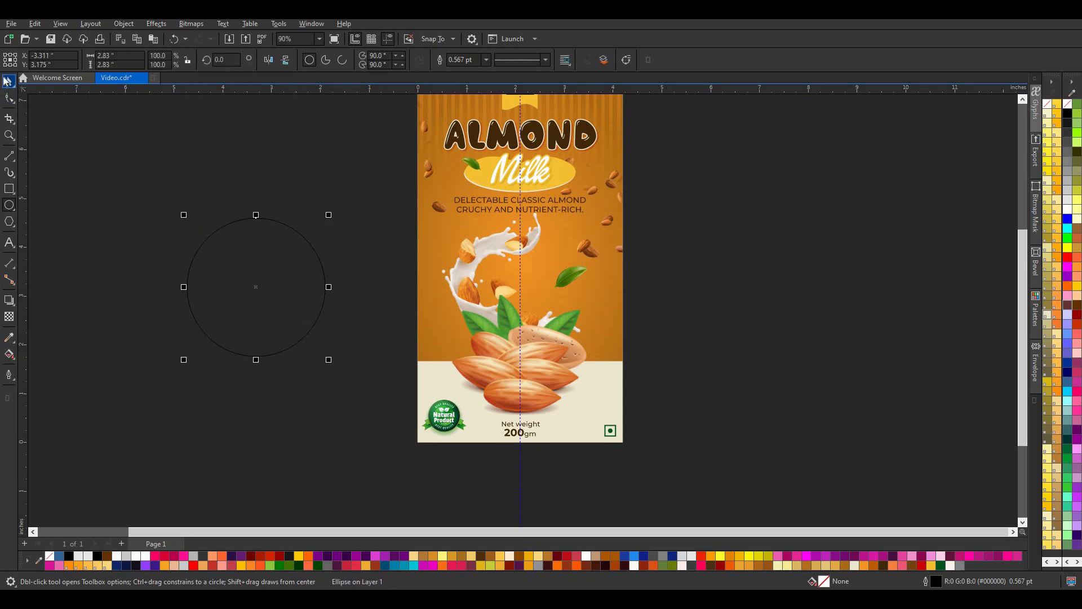
left_click(63, 566)
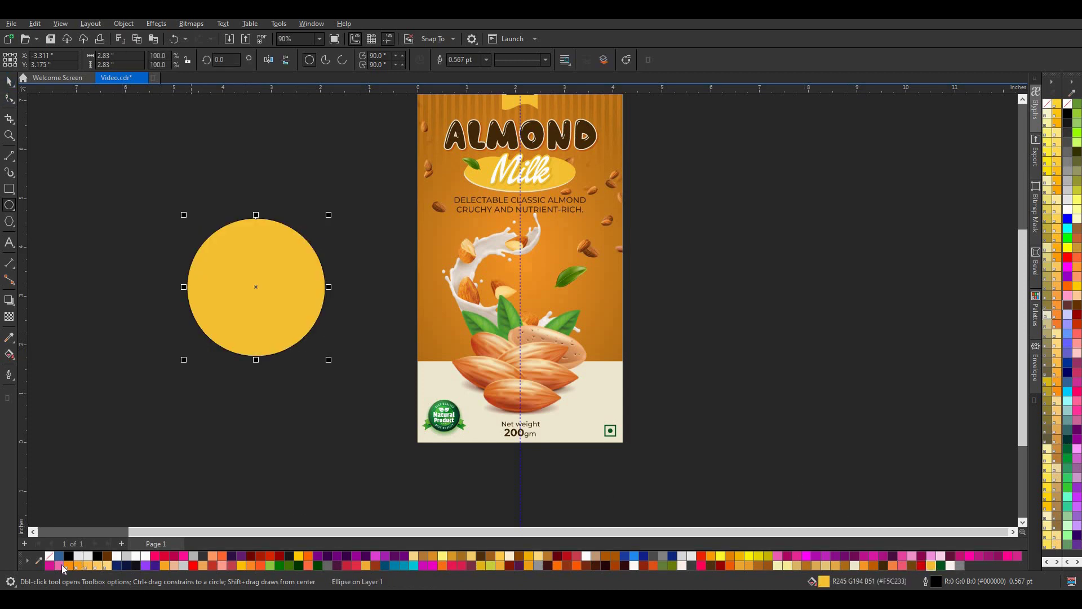
right_click(50, 558)
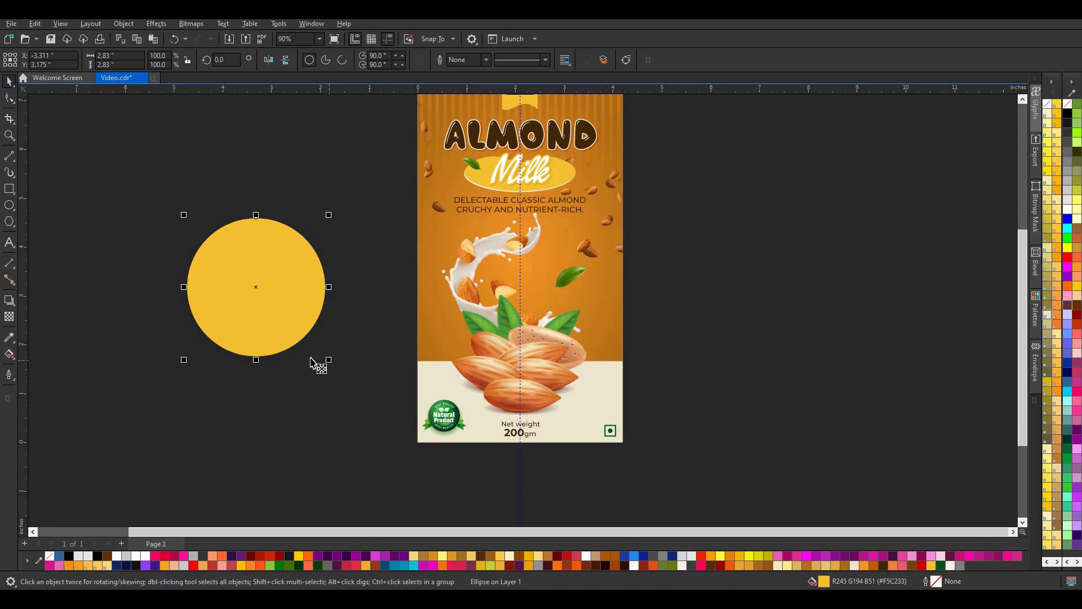
left_click_drag(328, 359, 298, 330)
left_click_drag(230, 276, 539, 328)
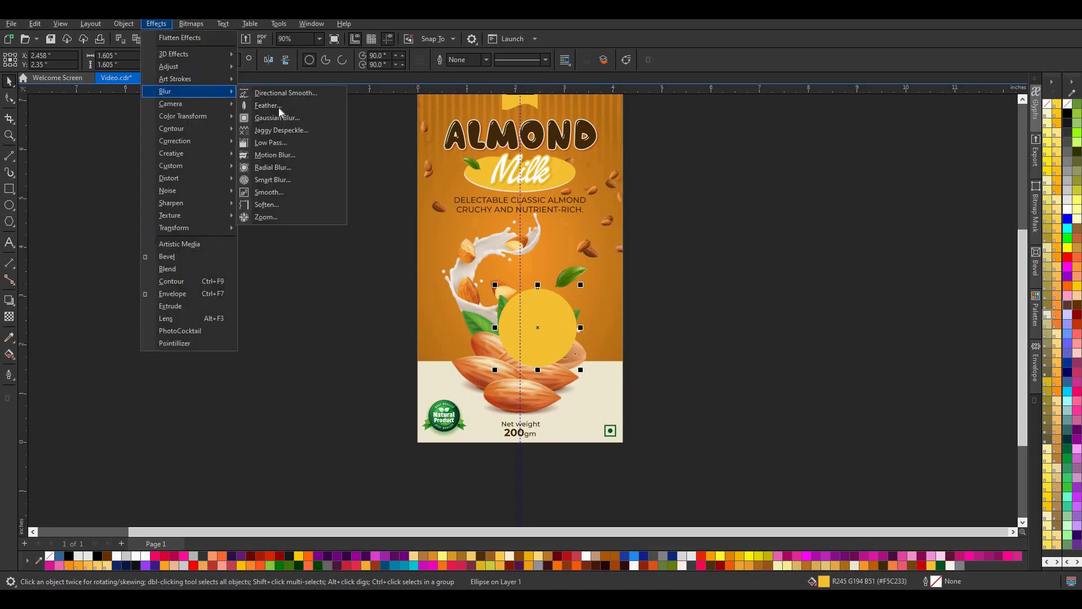
- Apply a 240-radius Gaussian blur and recolour the glow bright yellow #FFFF00
left_click(488, 248)
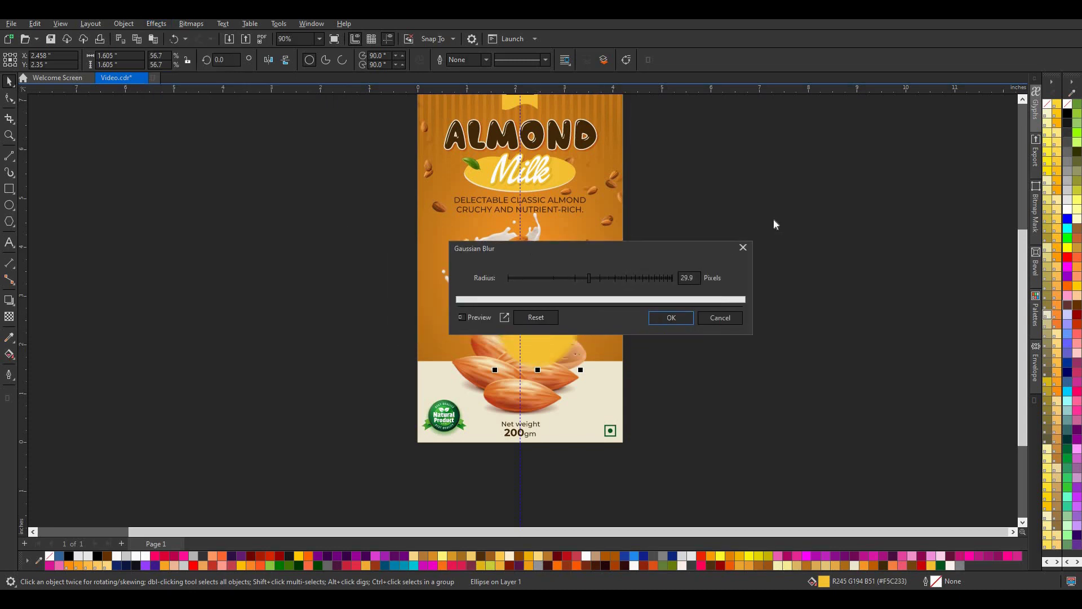
left_click(947, 220)
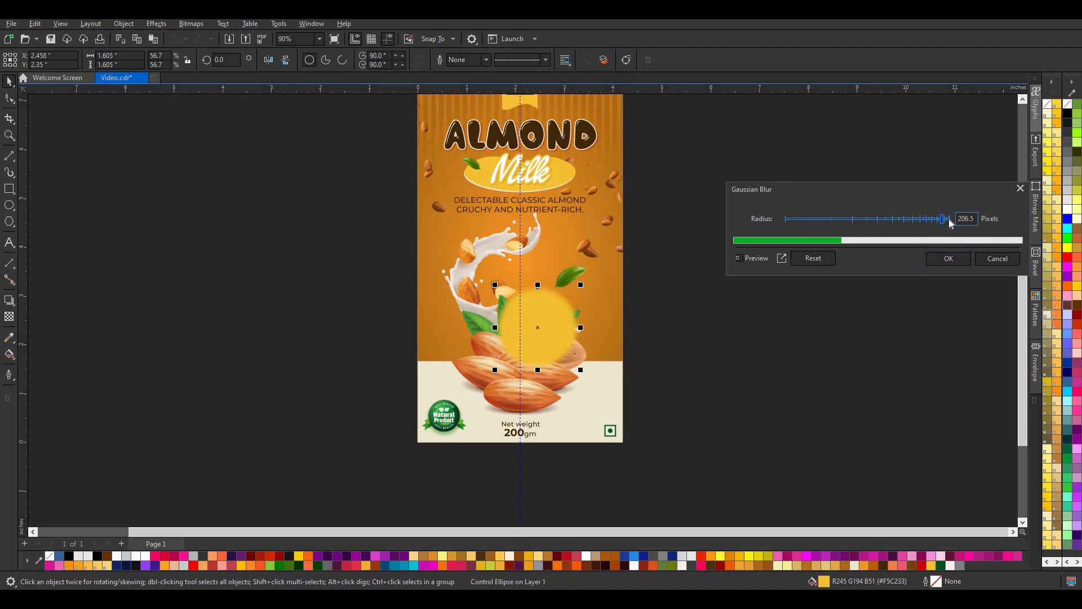
left_click(956, 259)
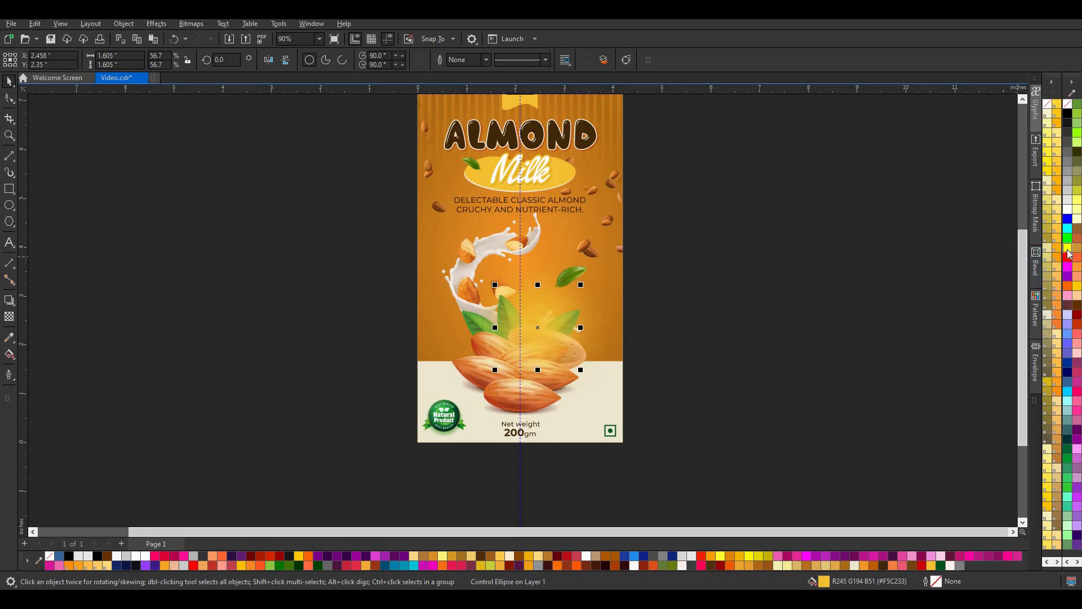
left_click(1067, 247)
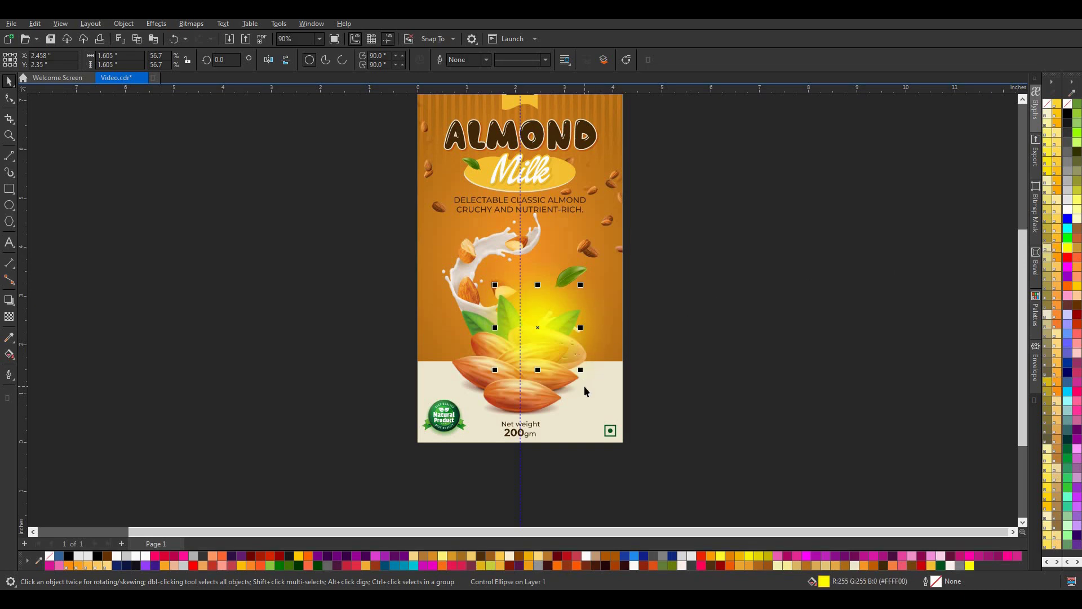
left_click_drag(542, 334, 503, 334)
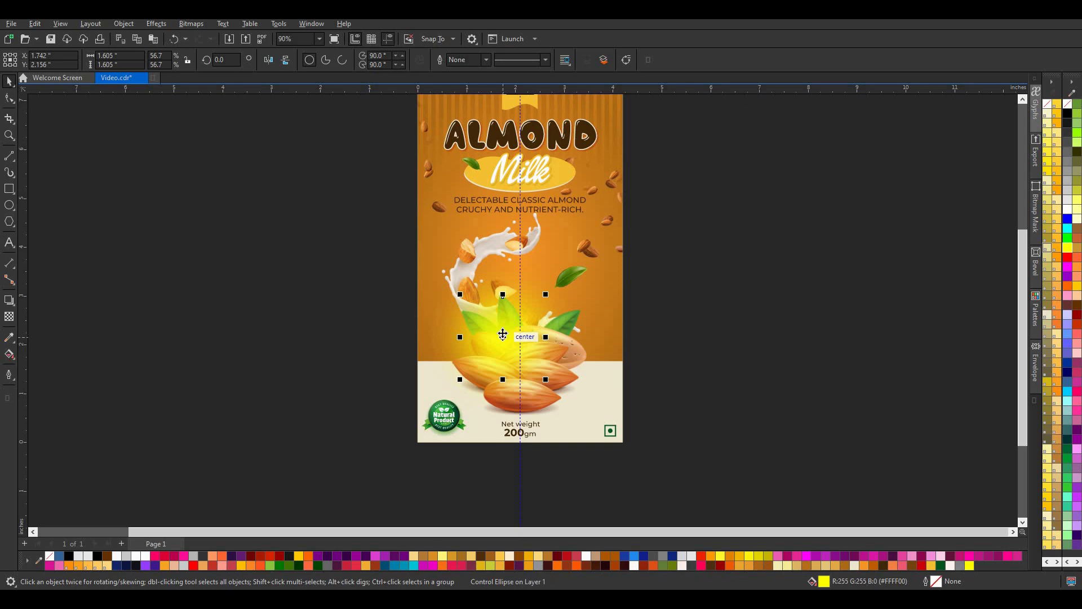
- Bring the almond image to the front of everything
left_click(573, 348)
right_click(574, 349)
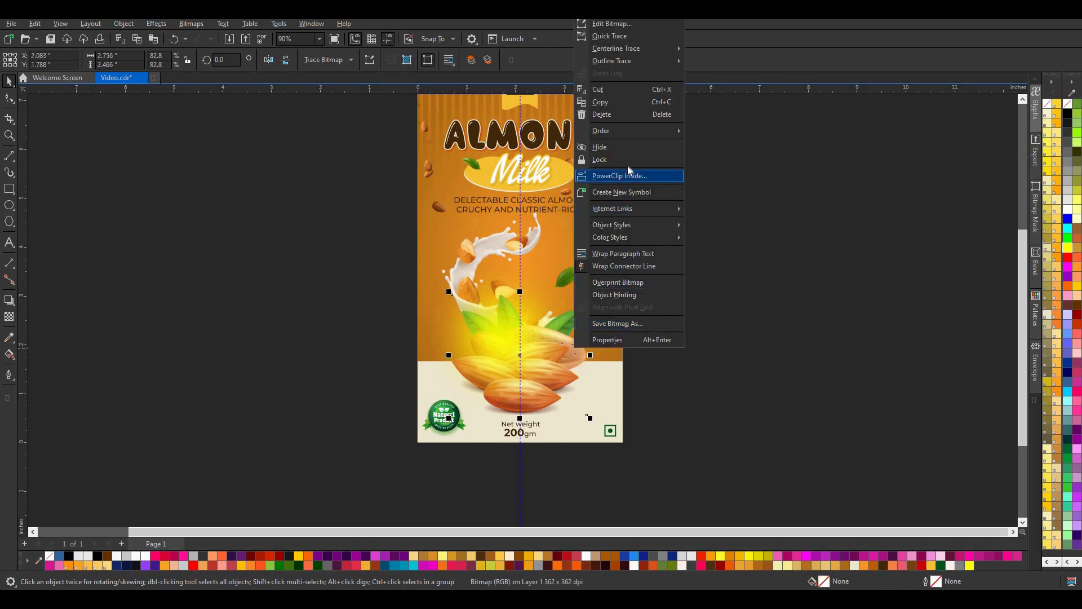
mouse_move(630, 131)
left_click(725, 131)
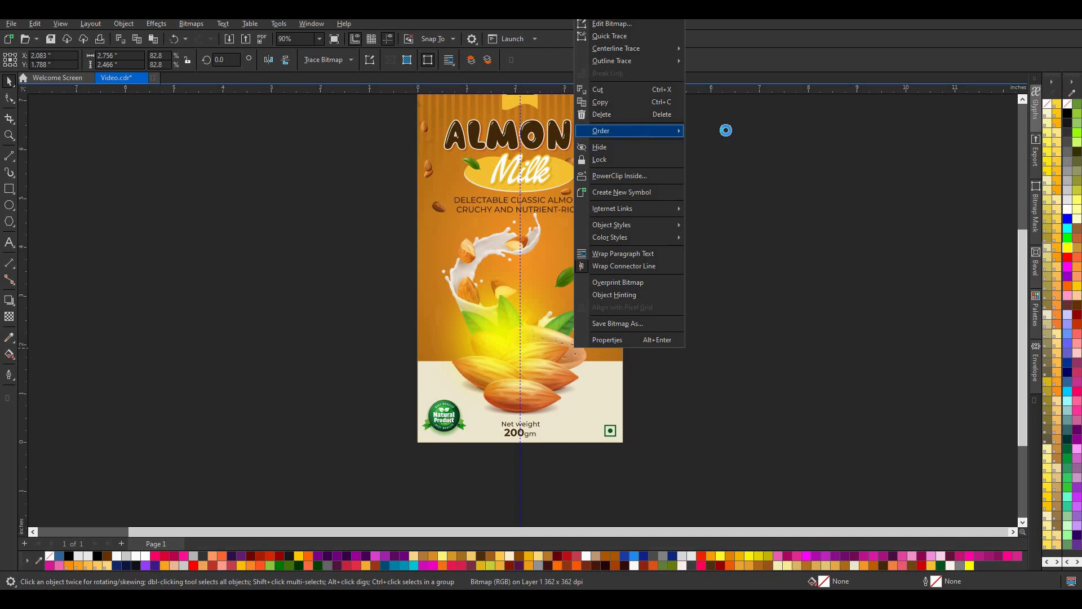
left_click(673, 265)
scroll(545, 324, "down", 3)
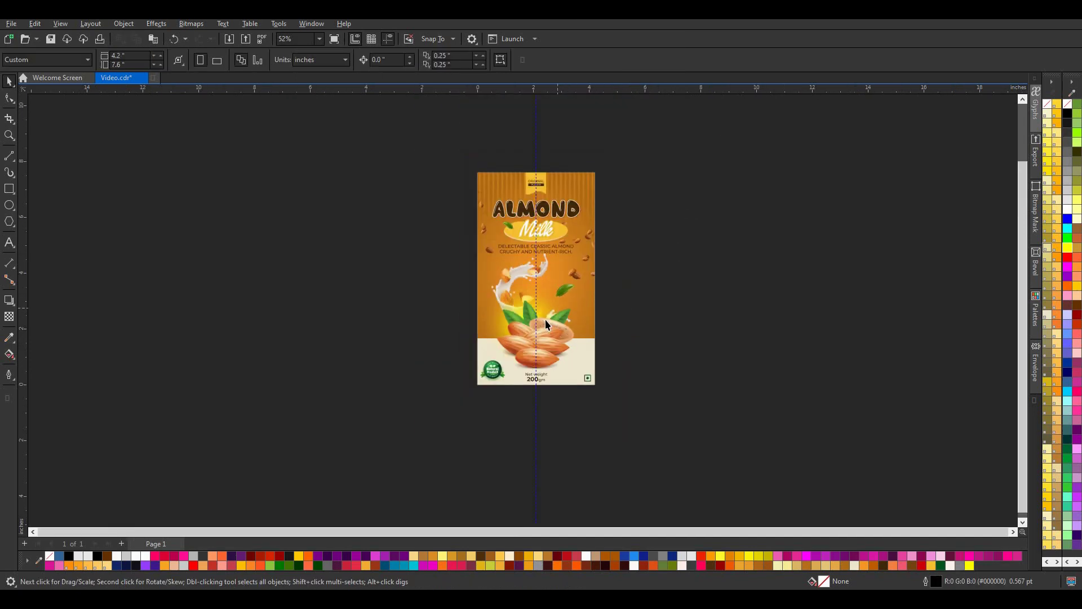
- Move the almond image aside and fill the glow ellipse beneath it white
left_click(512, 312)
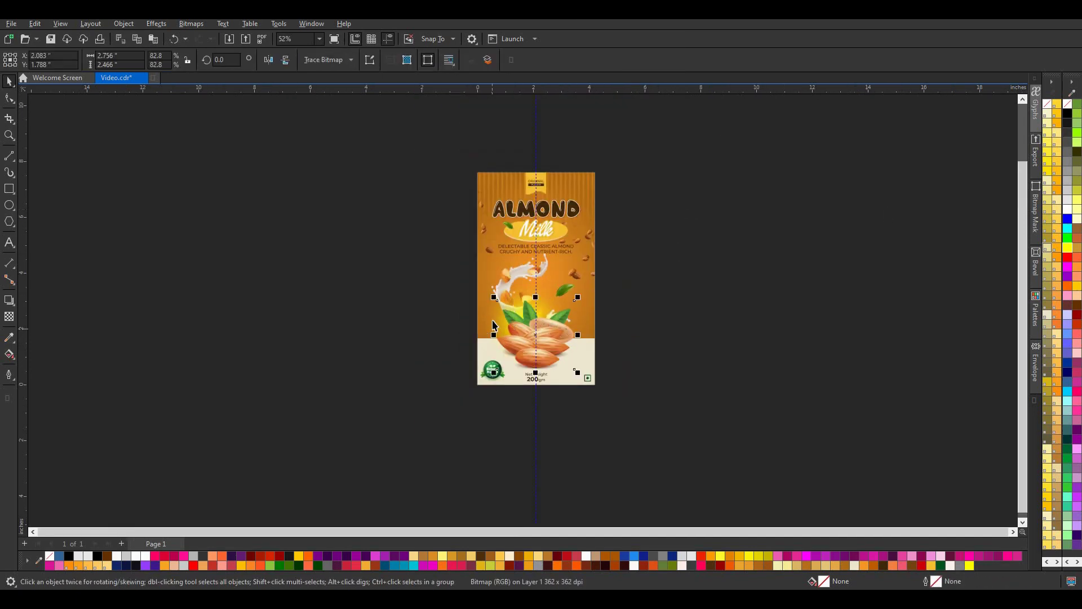
left_click(497, 313, "alt")
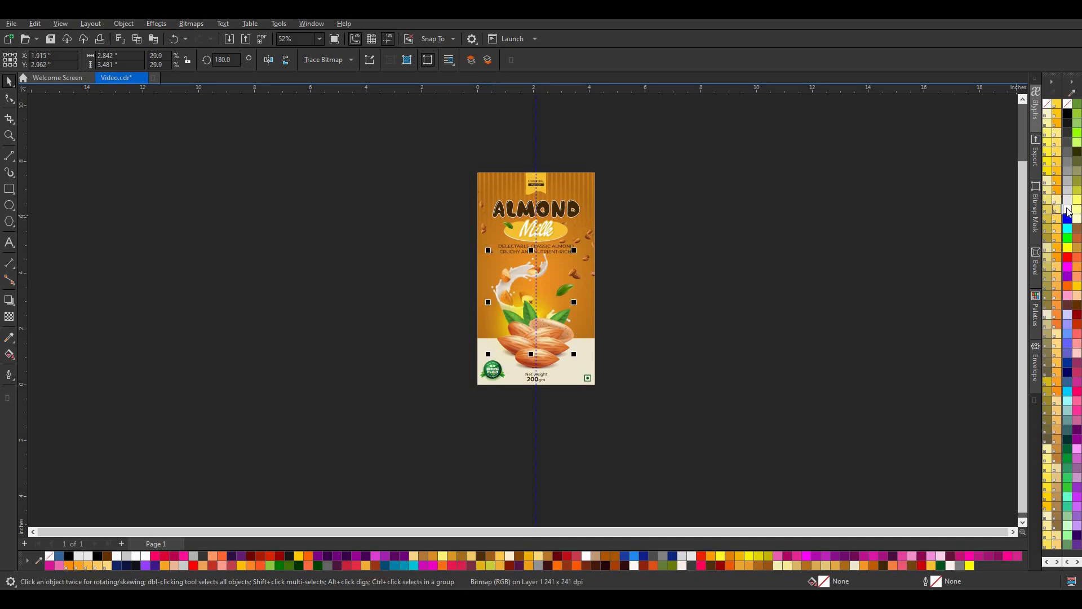
left_click(548, 309)
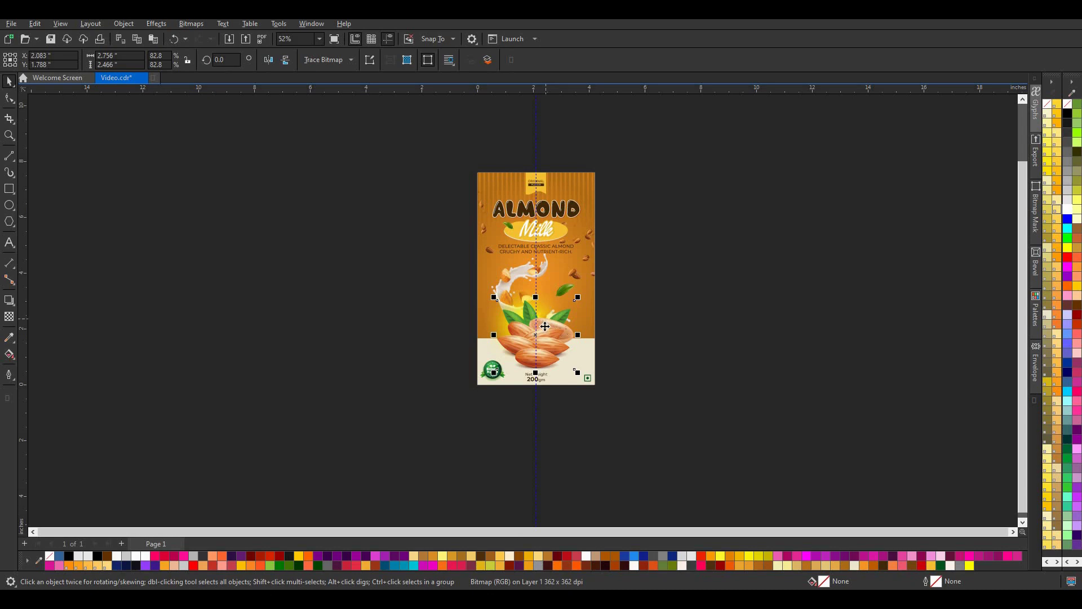
left_click_drag(545, 326, 458, 334)
left_click(515, 333)
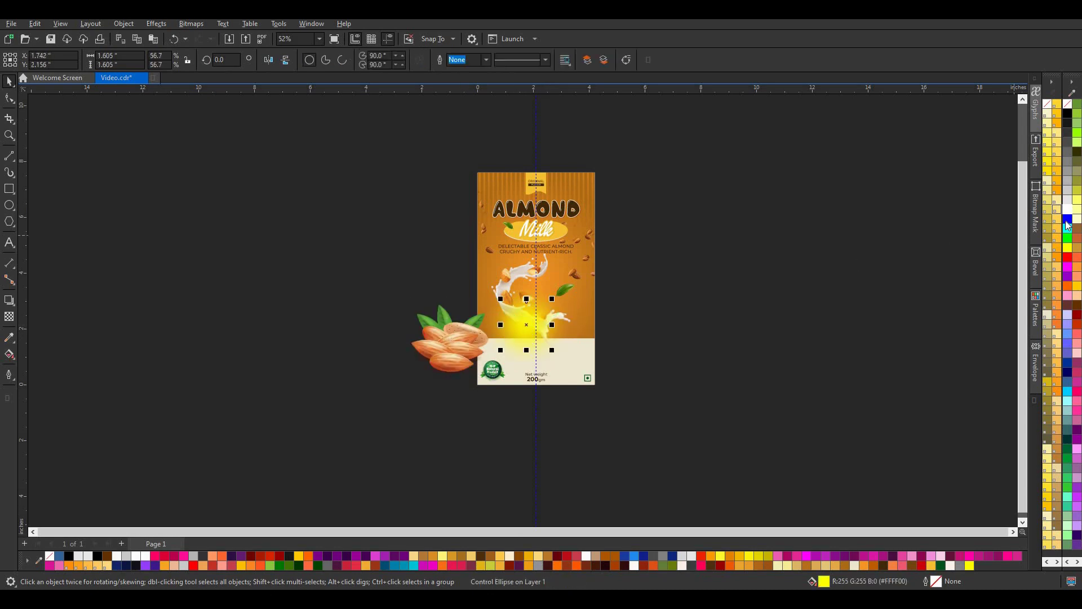
left_click(1066, 209)
scroll(552, 334, "up", 1)
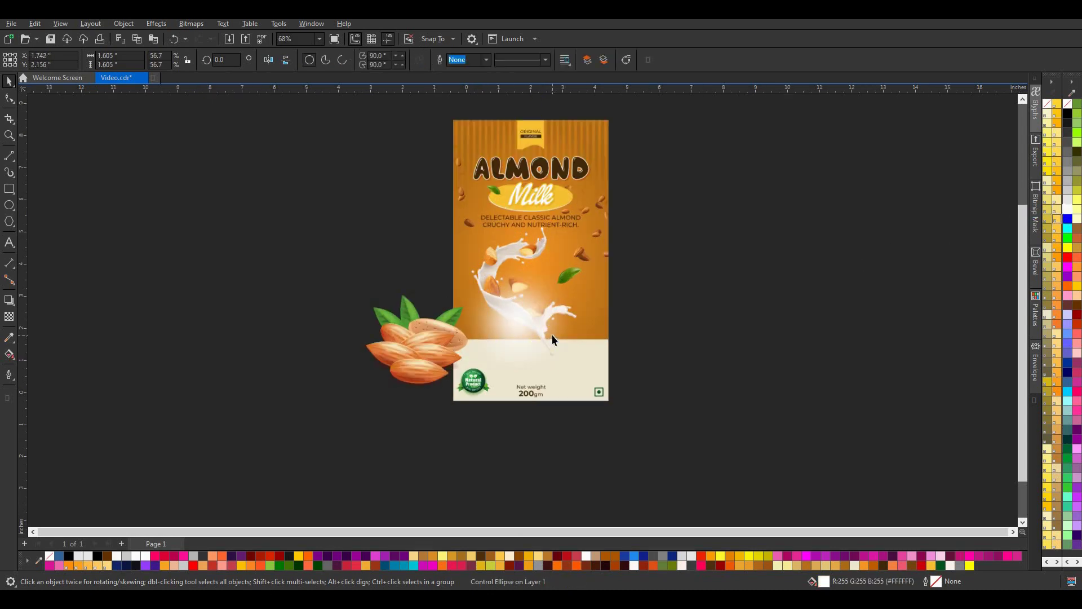
scroll(552, 333, "up", 1)
- Drop the almond image inside the package panel and fine-tune its position
left_click_drag(387, 344, 544, 343)
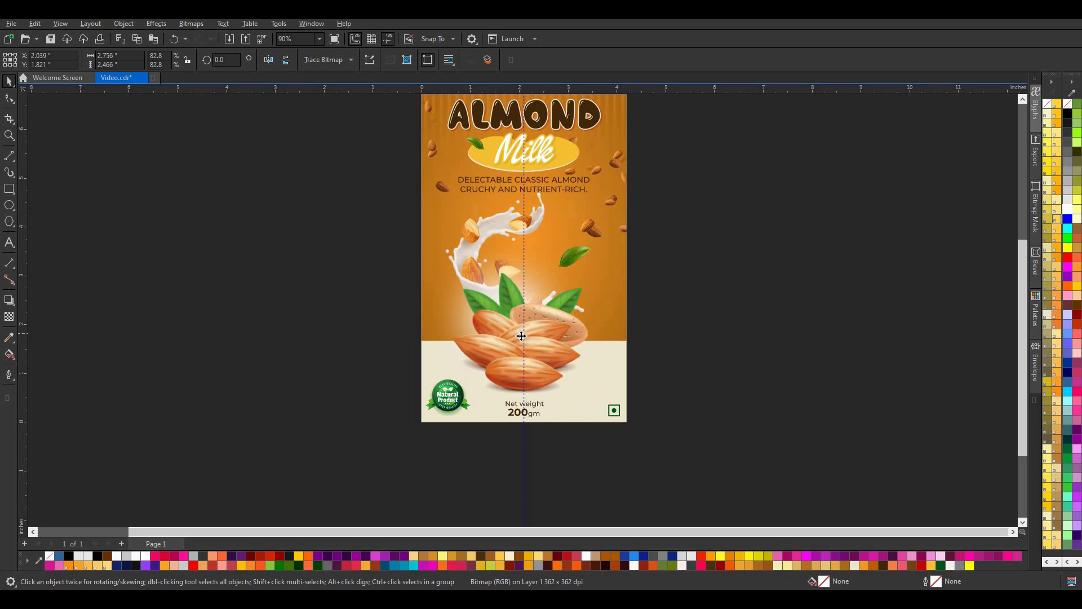
left_click_drag(521, 336, 568, 330)
scroll(567, 330, "down", 3)
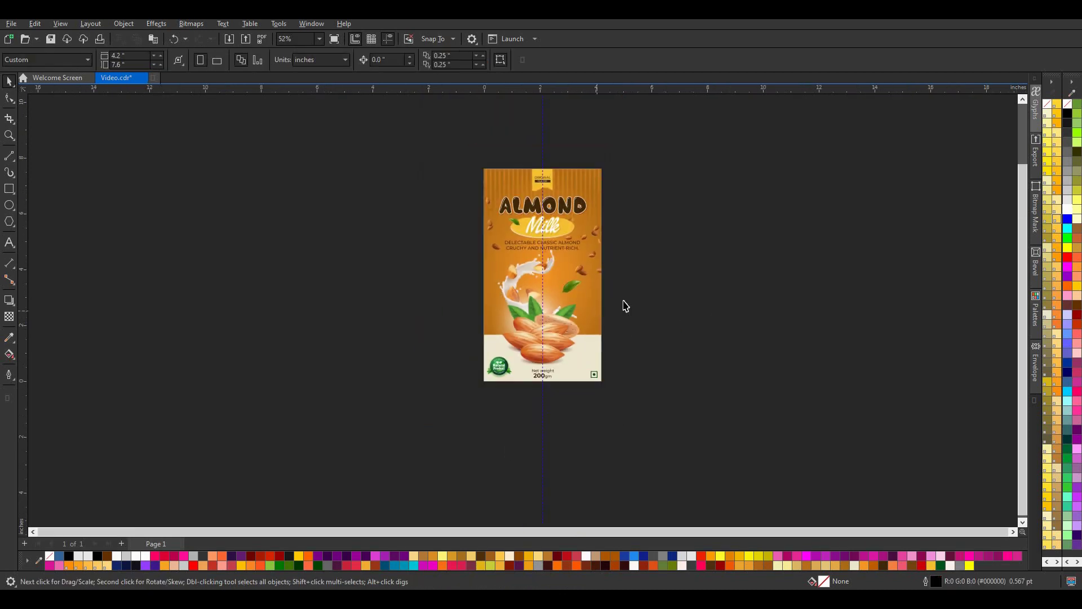
left_click(623, 304)
scroll(624, 304, "up", 2)
left_click(519, 300)
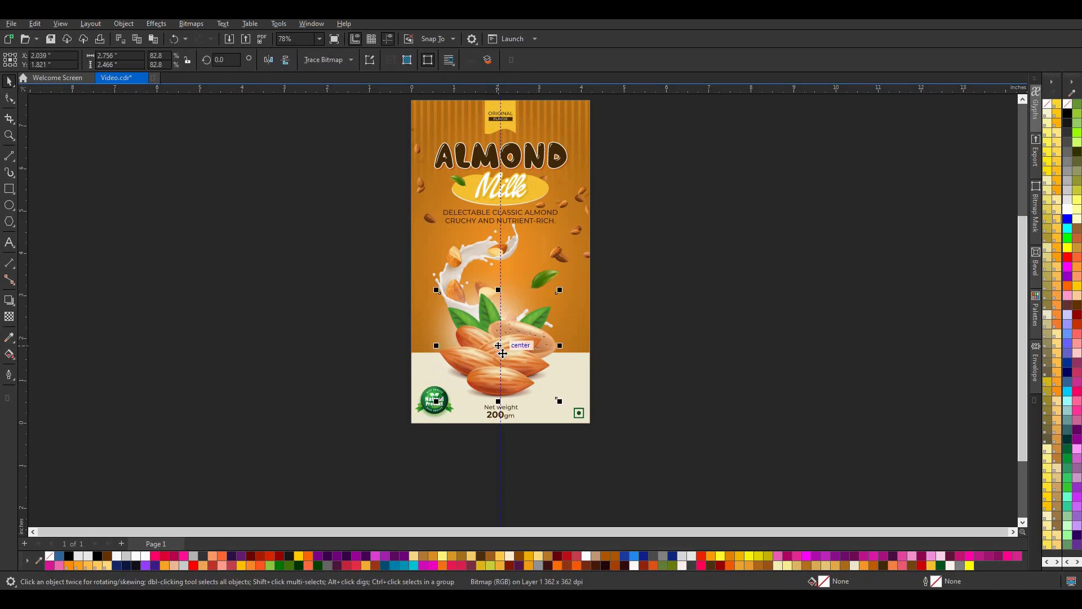
scroll(502, 353, "up", 3)
left_click_drag(497, 338, 499, 342)
scroll(499, 342, "down", 3)
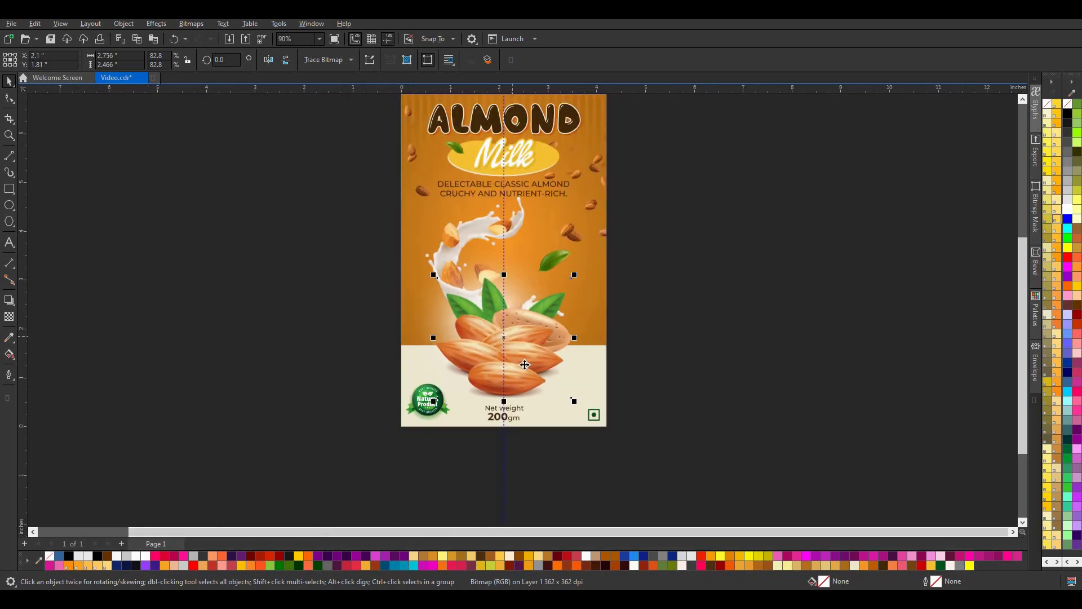
scroll(499, 341, "down", 3)
scroll(546, 314, "up", 3)
scroll(545, 315, "up", 1)
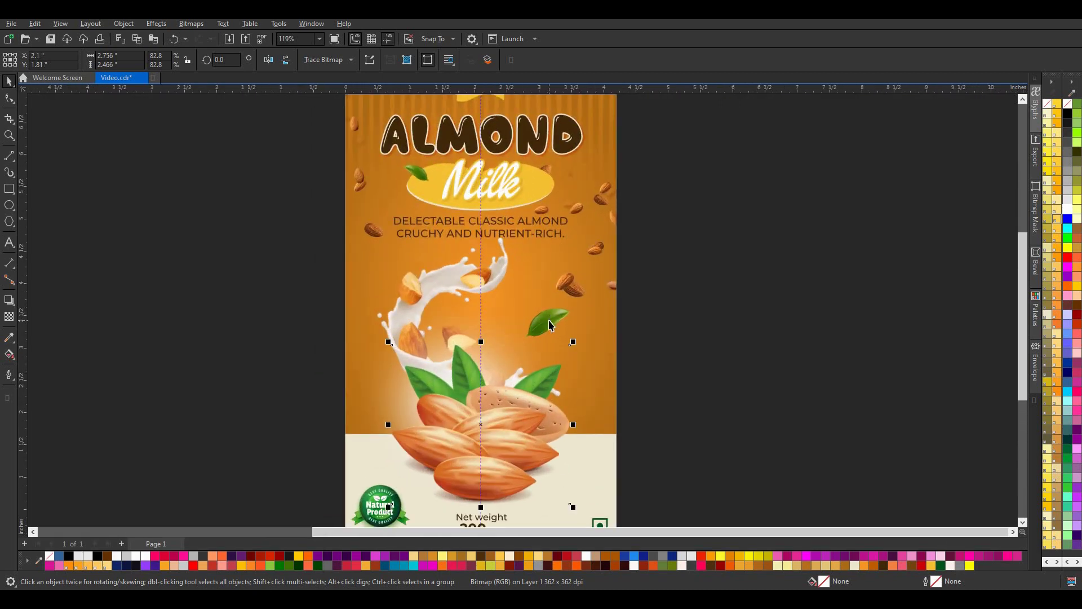
- Nudge the small floating leaf slightly into place
left_click(565, 334)
left_click_drag(674, 290, 483, 350)
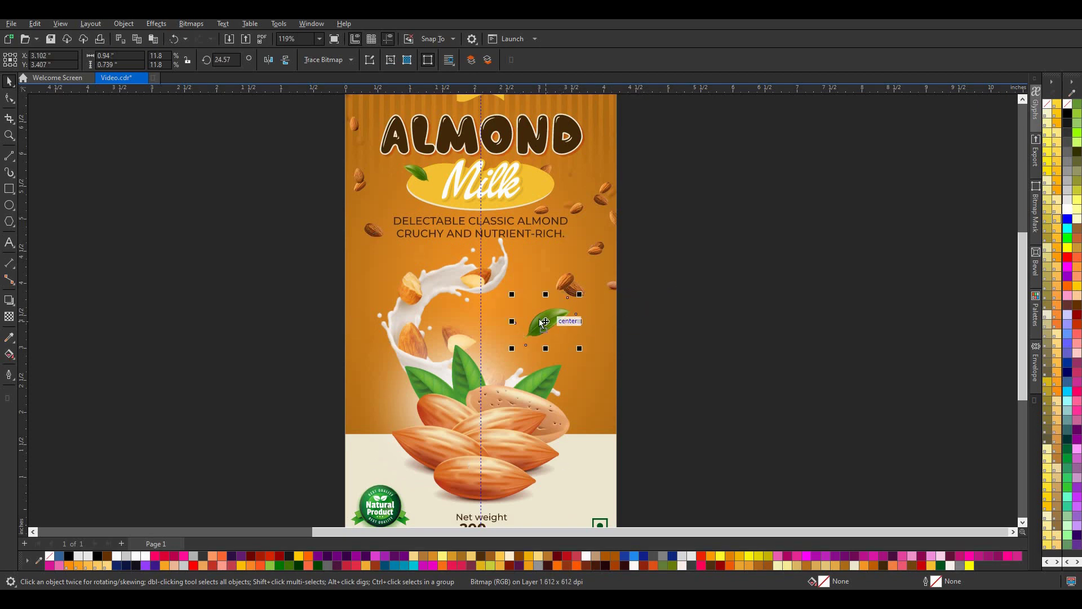
left_click_drag(575, 338, 564, 346)
key("Escape")
scroll(545, 275, "down", 1)
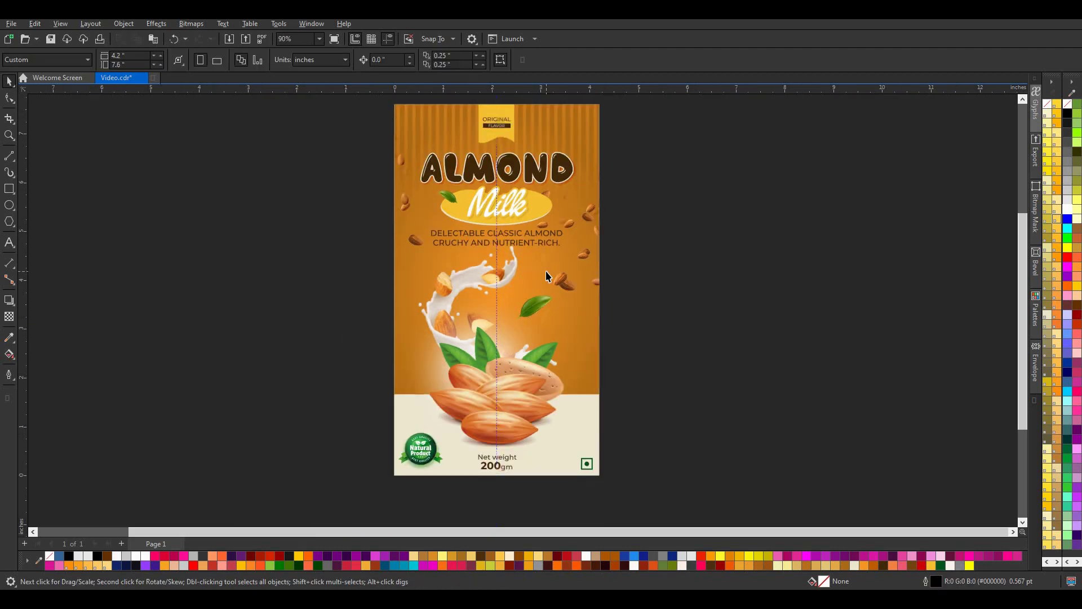
- Scale the small leaf beside the Milk title up about 112%
left_click(449, 197)
left_click_drag(433, 212, 426, 210)
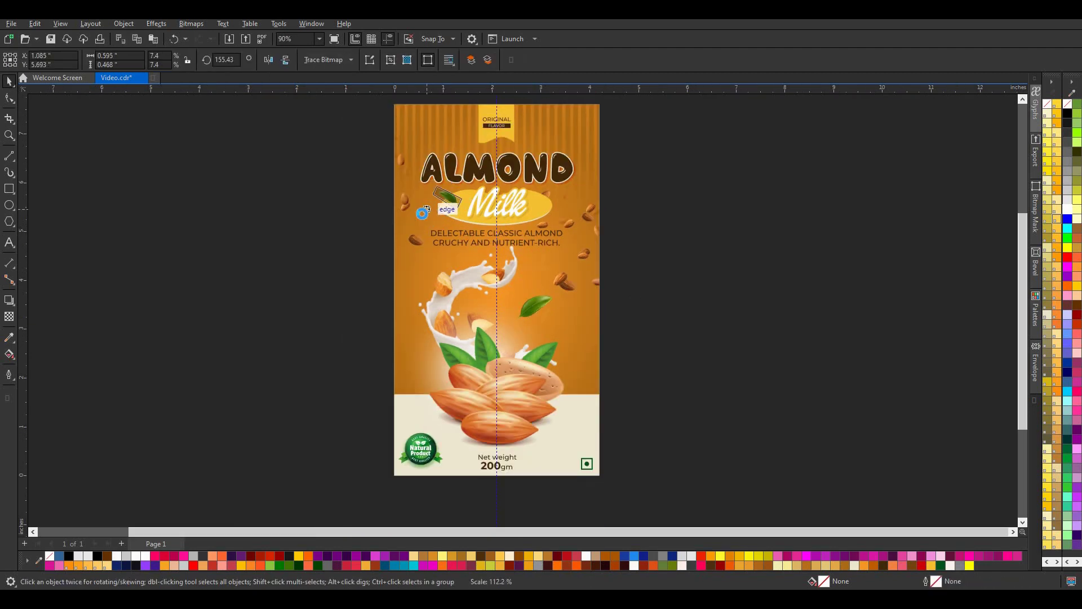
left_click(643, 220)
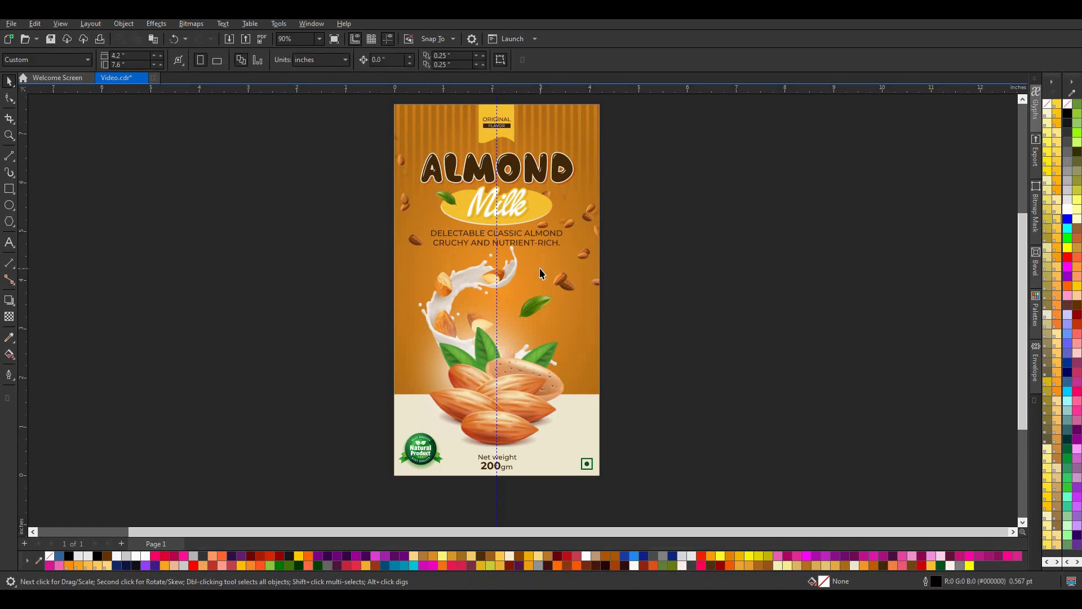
scroll(539, 273, "down", 2)
left_click(540, 273)
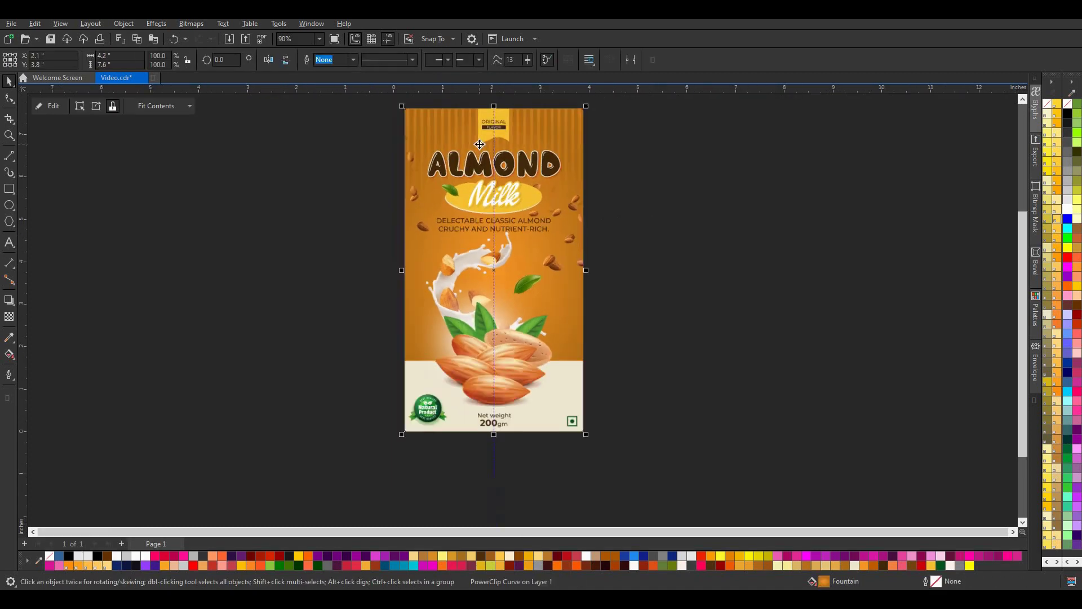
scroll(530, 123, "up", 1)
scroll(530, 123, "up", 2)
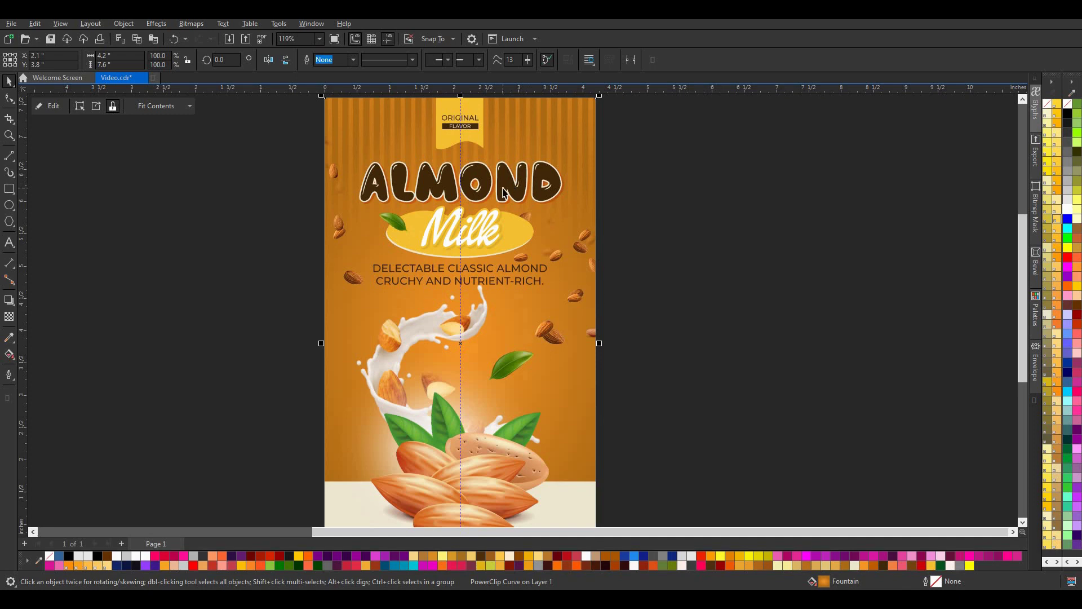
- Fill the Milk script inside the panel with dark brown #432A0B
left_click(492, 212, "ctrl")
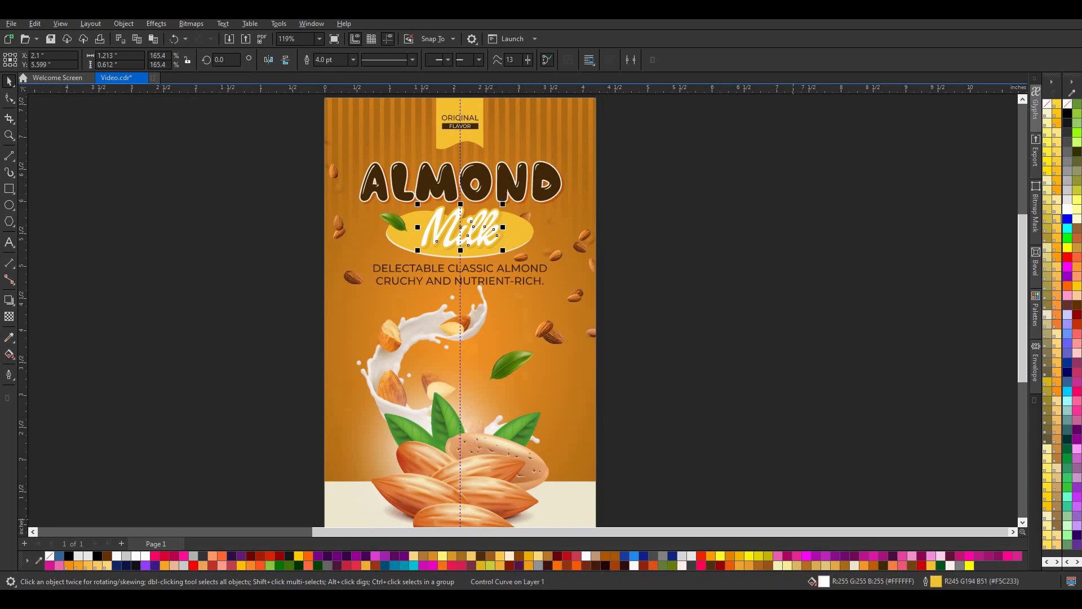
left_click(883, 563)
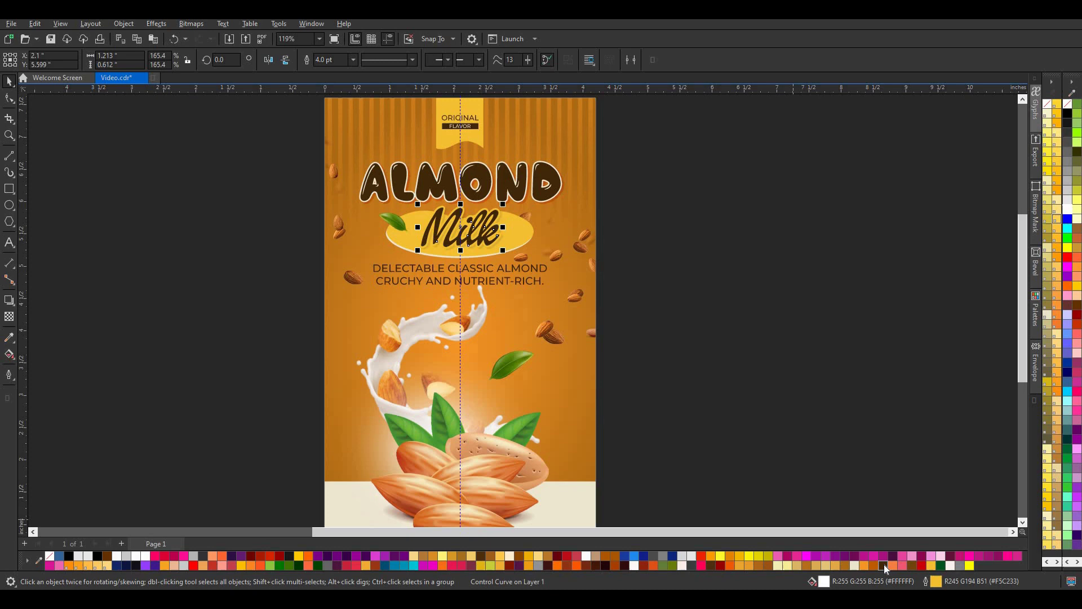
scroll(704, 296, "down", 3)
left_click(705, 297)
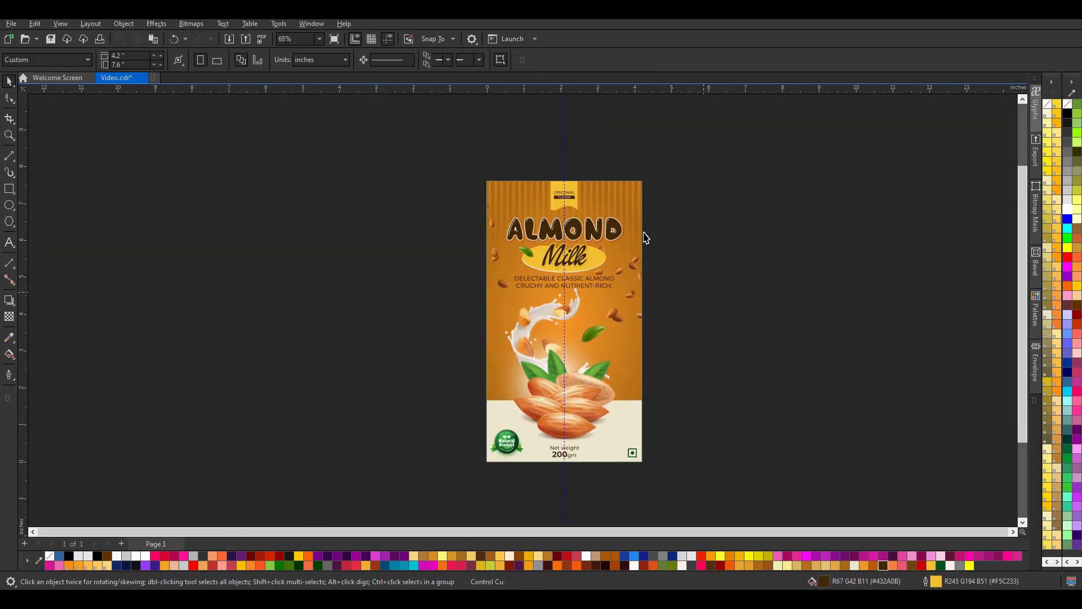
scroll(631, 281, "up", 1)
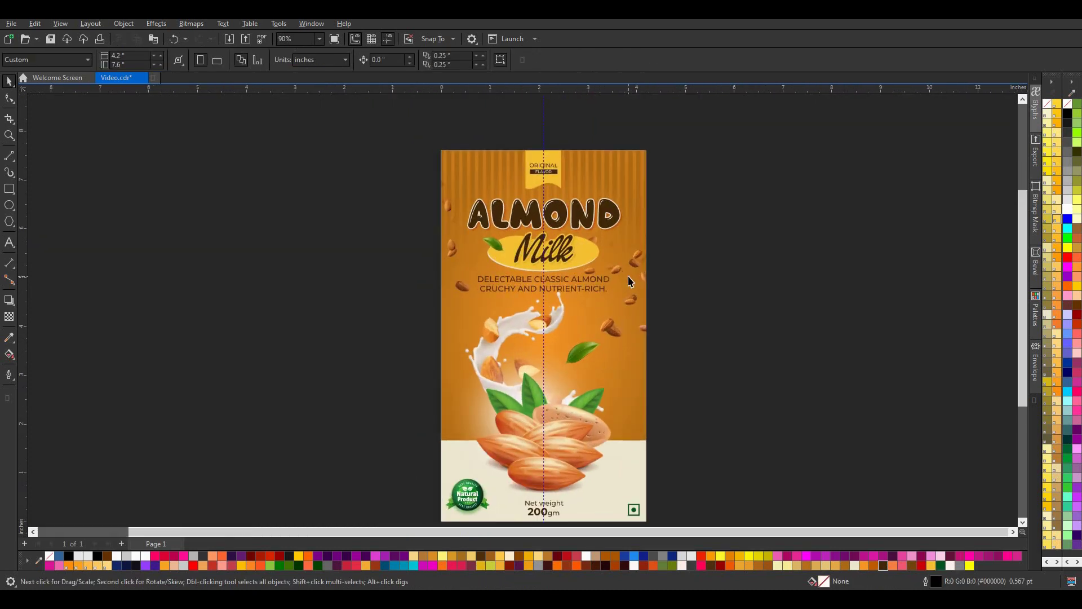
scroll(630, 282, "up", 1)
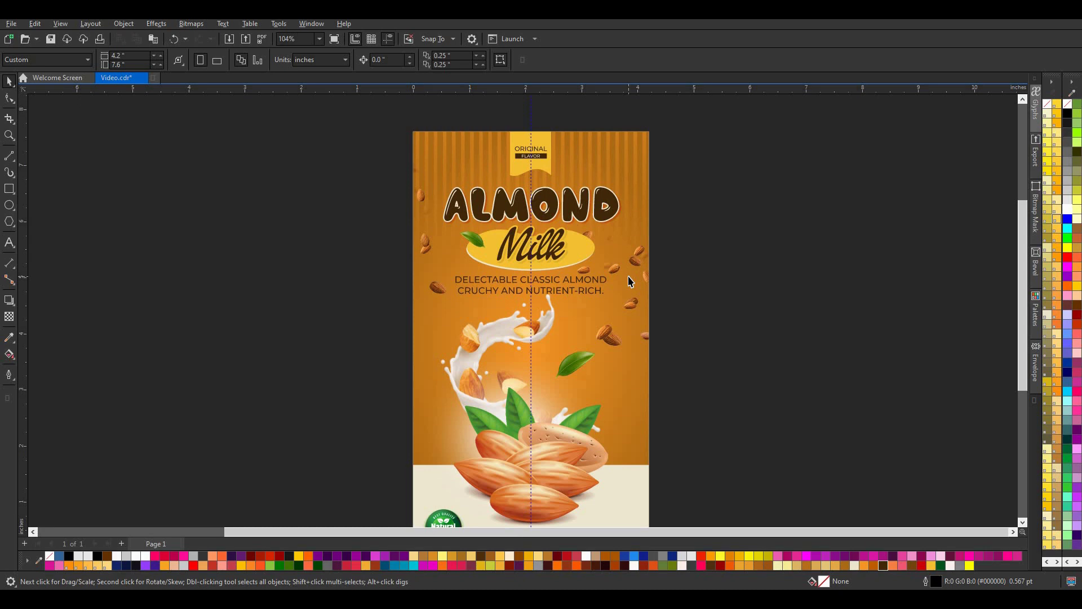
scroll(628, 282, "up", 3)
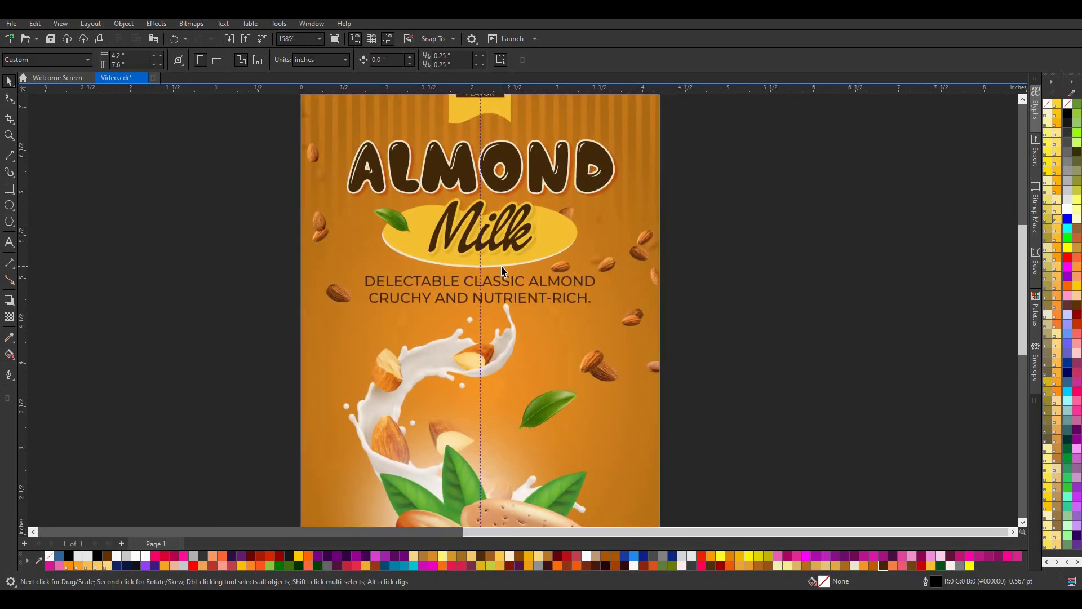
- Give the yellow ellipse behind Milk a Flat Bottom drop shadow in a lighter grey
left_click(504, 271)
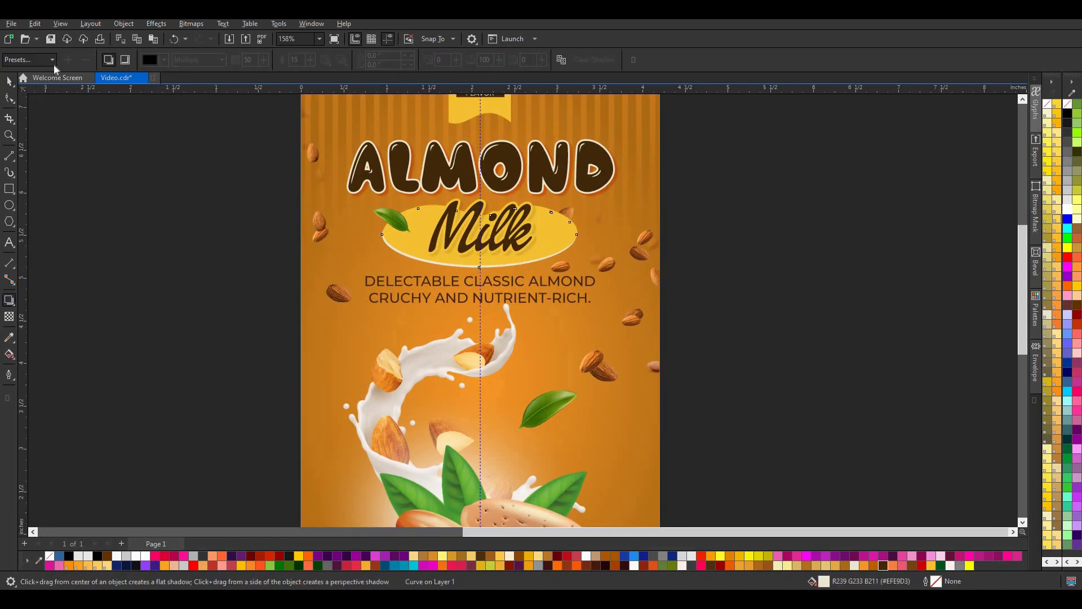
left_click(28, 59)
left_click(32, 82)
left_click(164, 60)
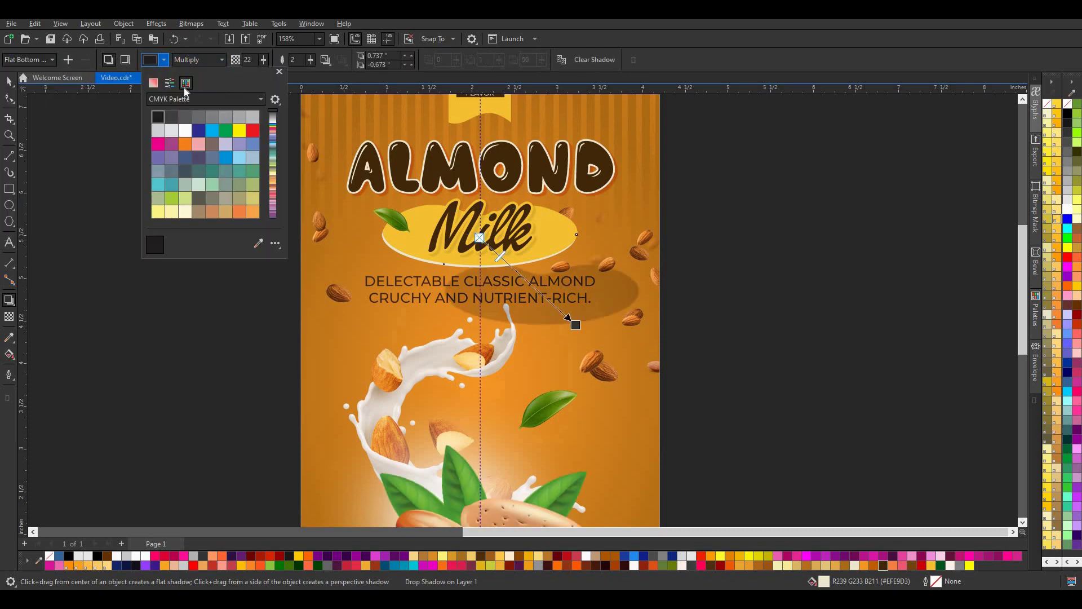
left_click(225, 115)
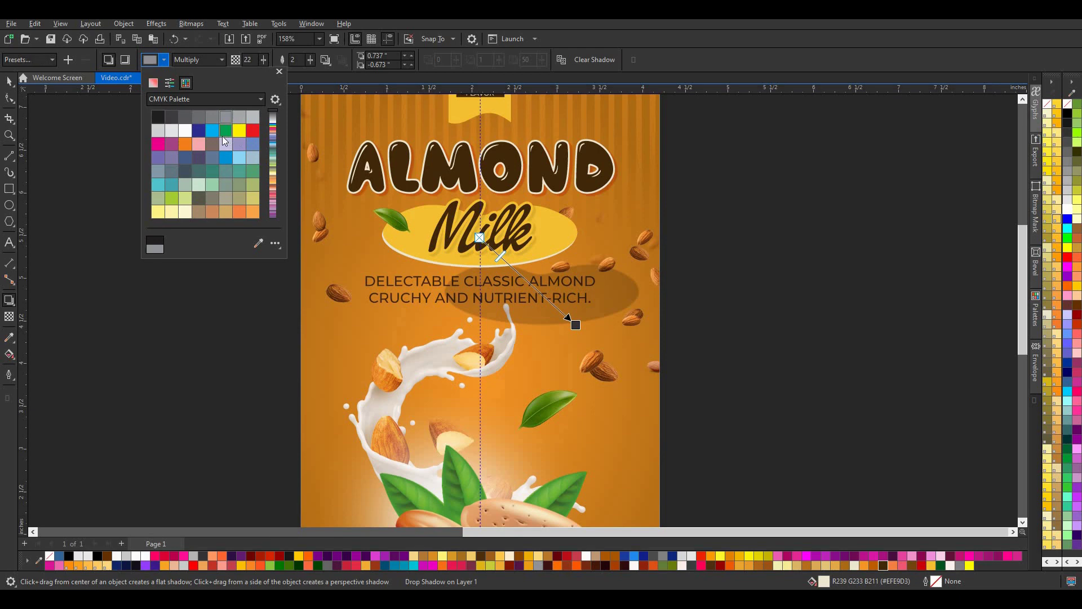
- Pull the shadow in close beneath the ellipse for a soft Multiply shadow at 22 opacity
left_click_drag(576, 324, 517, 268)
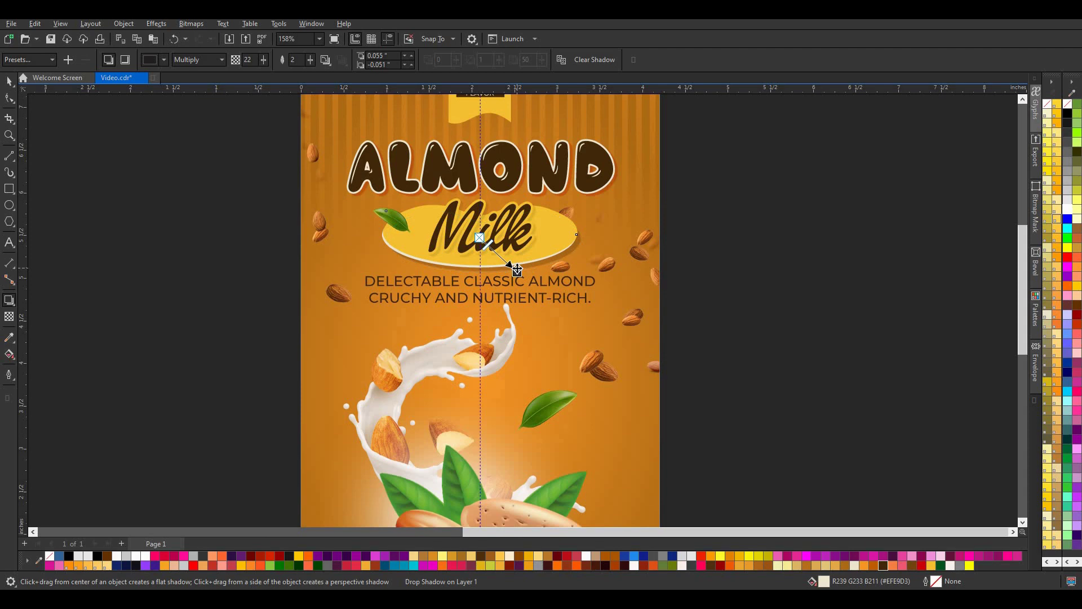
scroll(517, 269, "up", 3)
left_click_drag(518, 274, 535, 268)
scroll(545, 265, "down", 5)
scroll(535, 268, "up", 1)
scroll(534, 271, "up", 2)
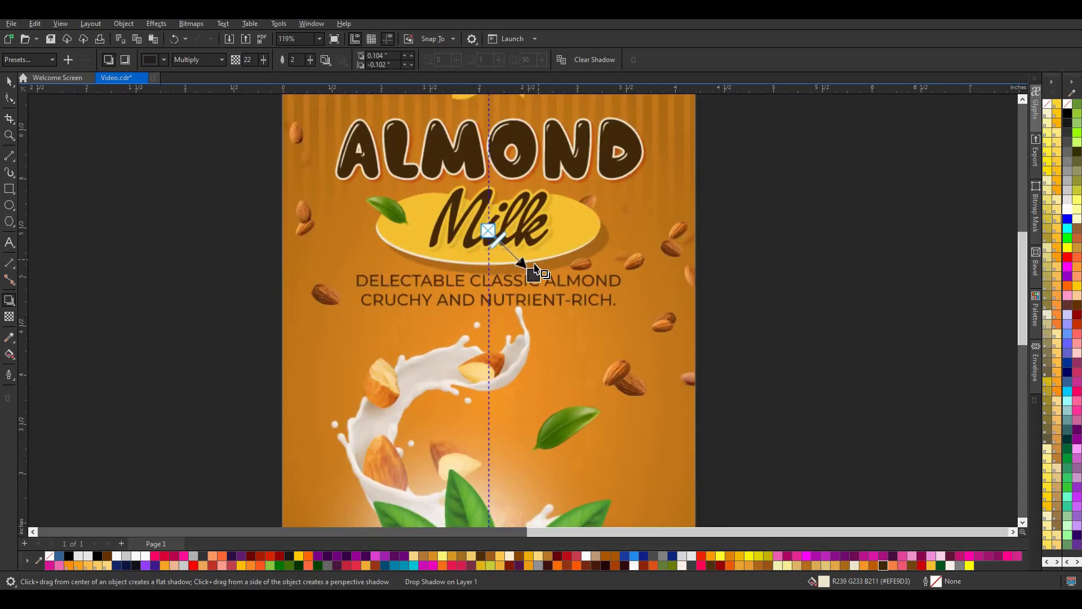
scroll(533, 275, "up", 1)
scroll(532, 282, "up", 2)
left_click_drag(531, 282, 523, 266)
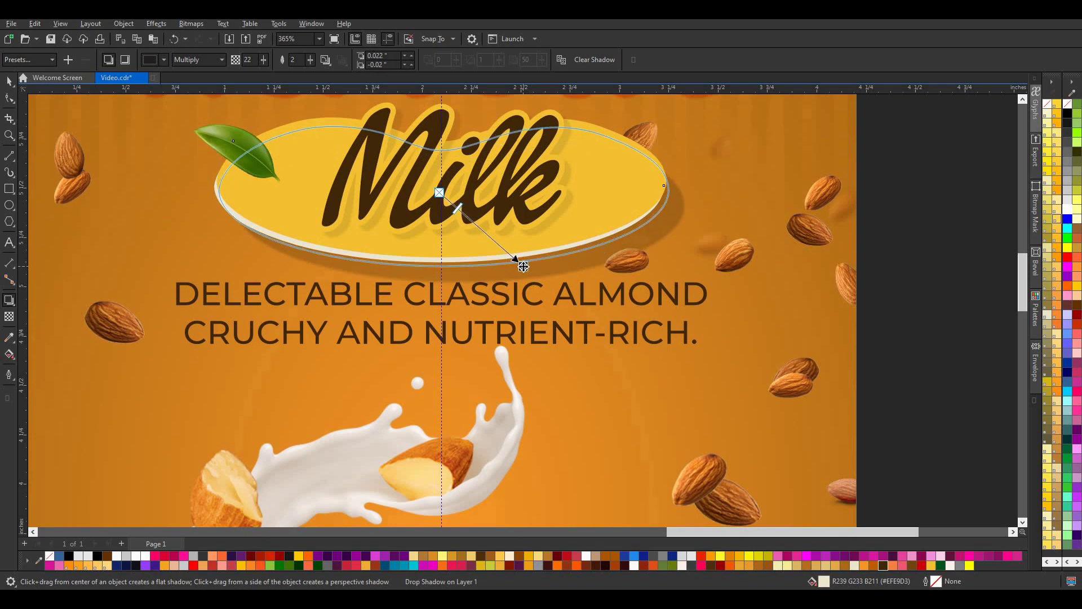
scroll(568, 229, "down", 3)
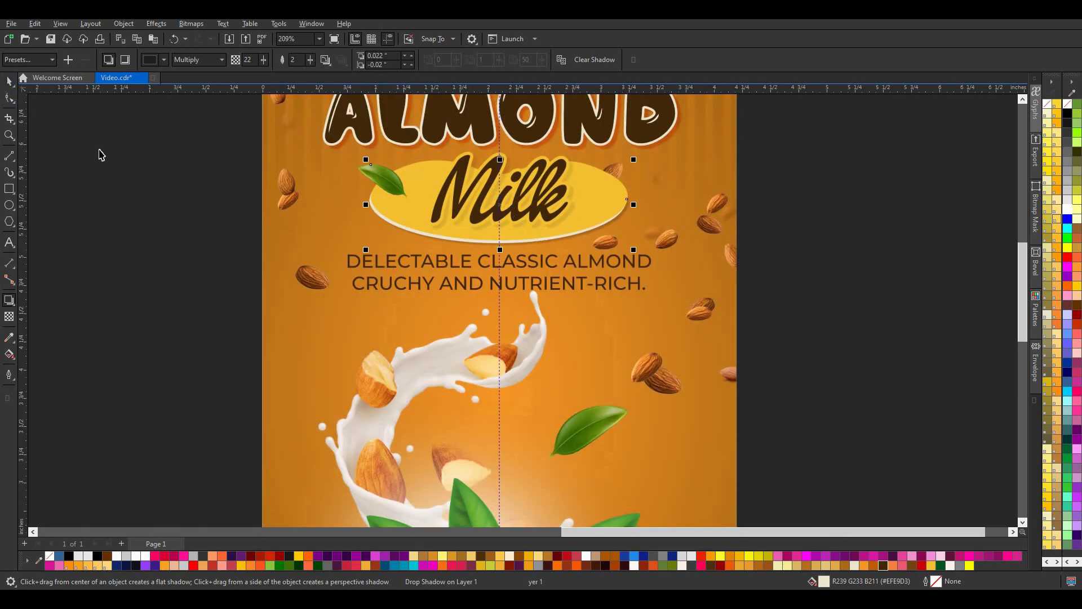
scroll(526, 219, "down", 2)
scroll(552, 237, "down", 2)
scroll(575, 256, "down", 1)
- Get at the stripe overlay inside the package's PowerClip artwork
scroll(575, 256, "down", 1)
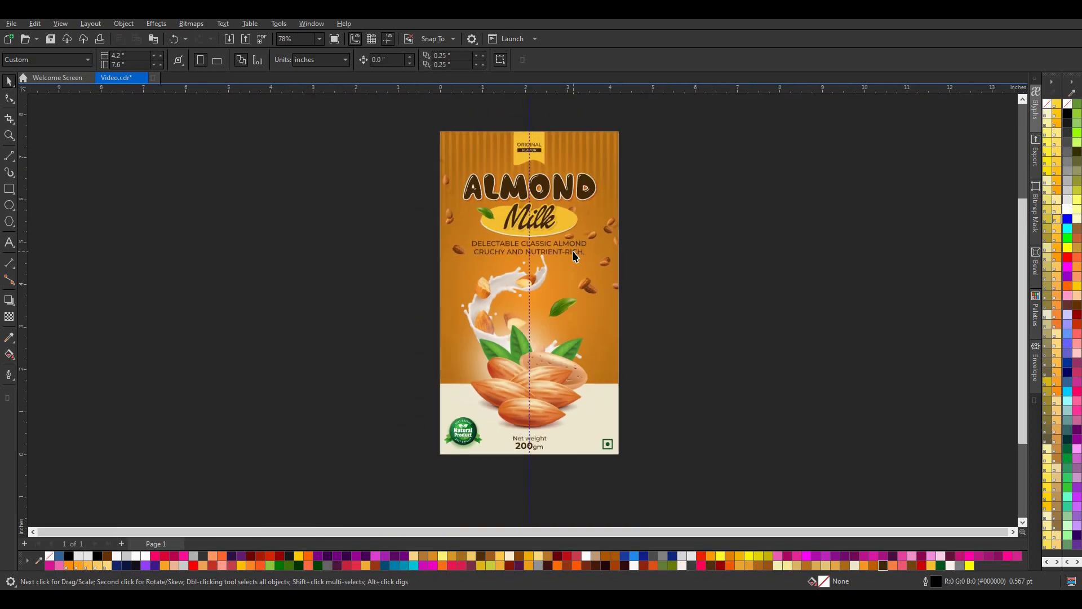
scroll(575, 256, "down", 1)
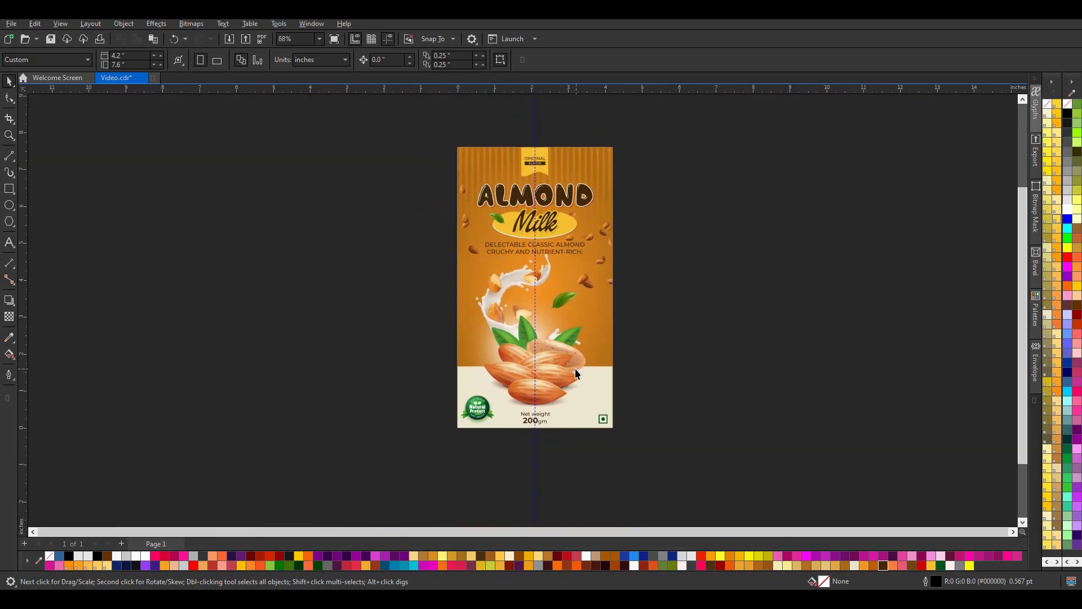
scroll(574, 368, "up", 1)
scroll(585, 282, "up", 2)
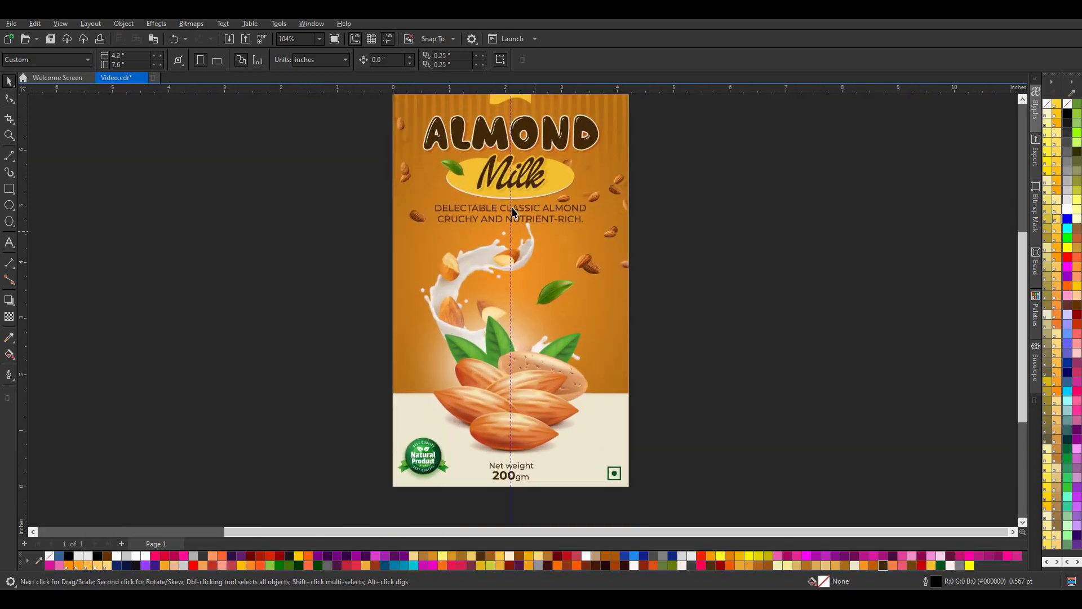
scroll(513, 211, "down", 1)
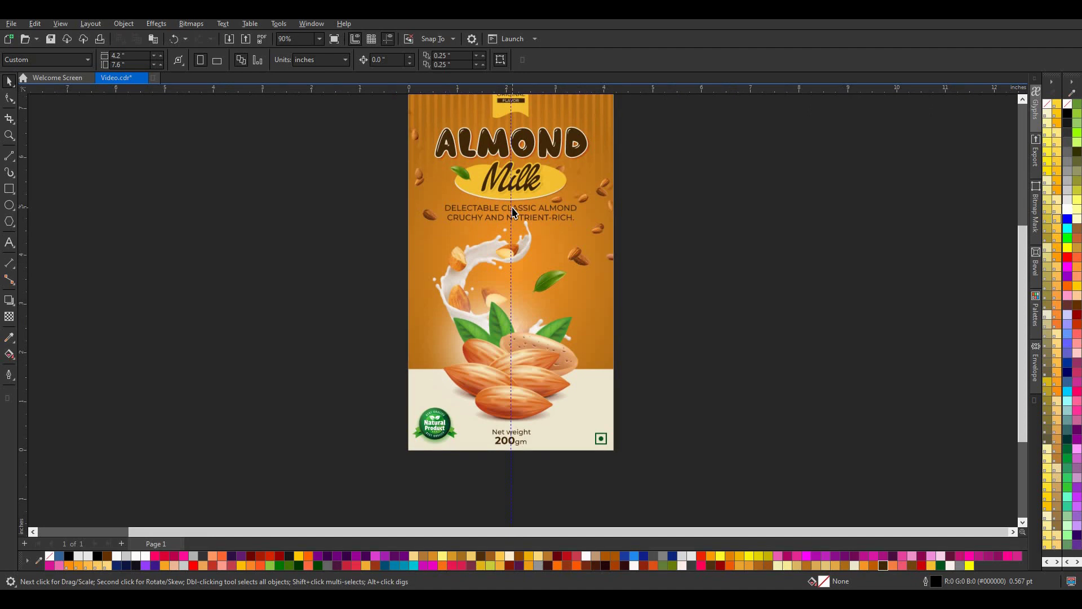
left_click(571, 113)
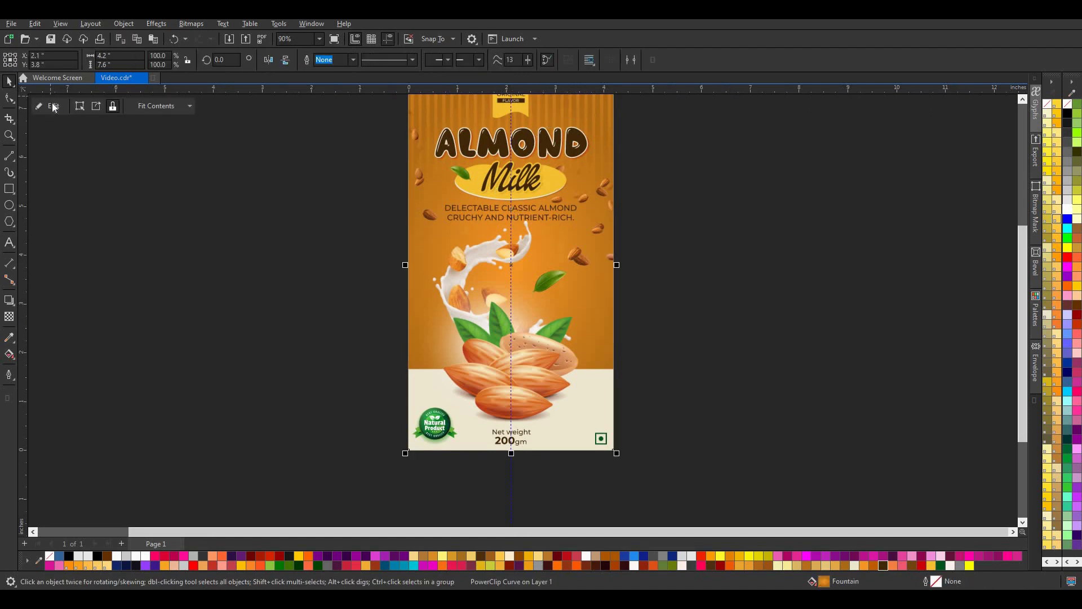
left_click(54, 107)
left_click(523, 110)
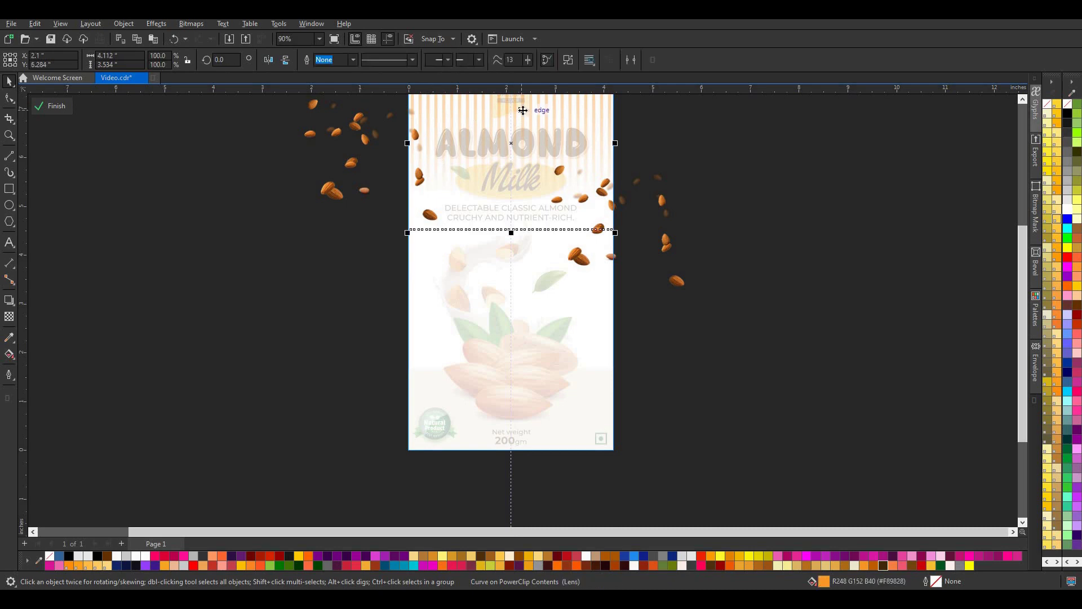
left_click(52, 106)
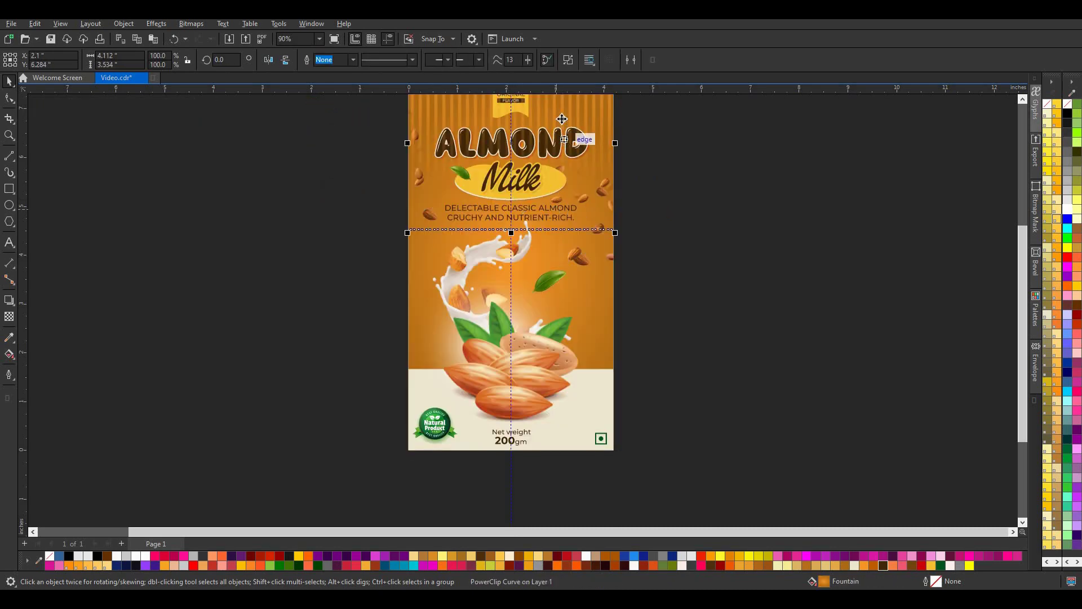
- Move the stripes down over the cream base, mirror them vertically and tint them pale cream (#FDF4ED)
left_click_drag(579, 110, 555, 444)
left_click(285, 60)
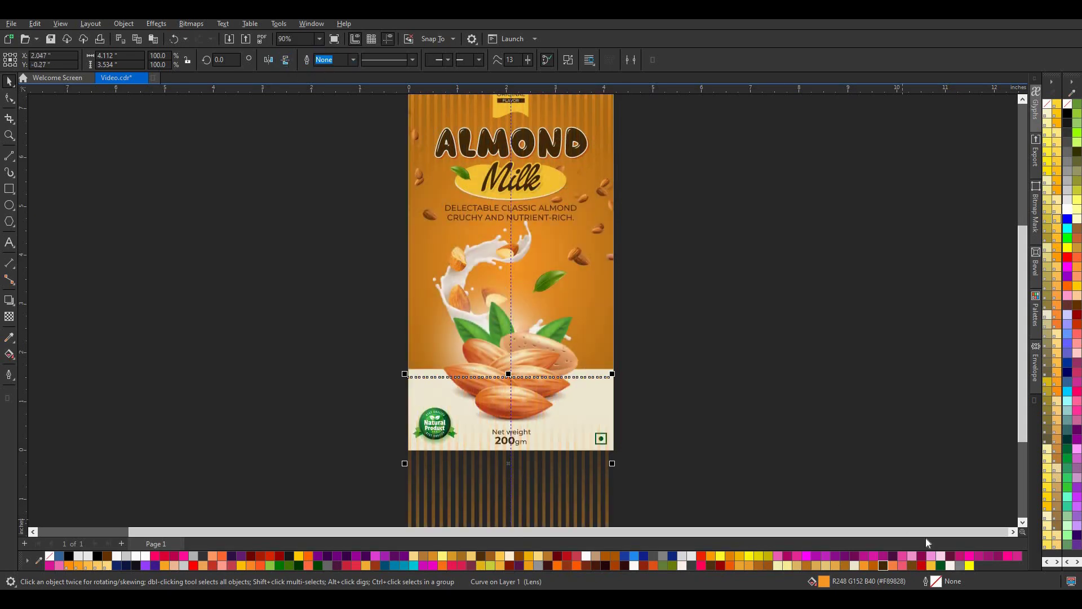
left_click(949, 566)
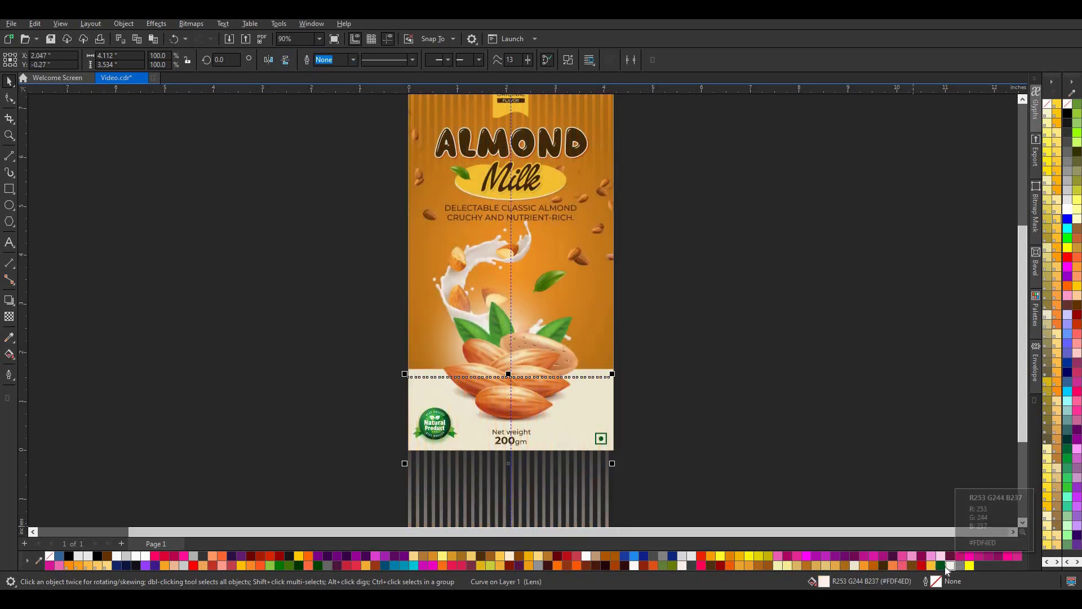
left_click(855, 566)
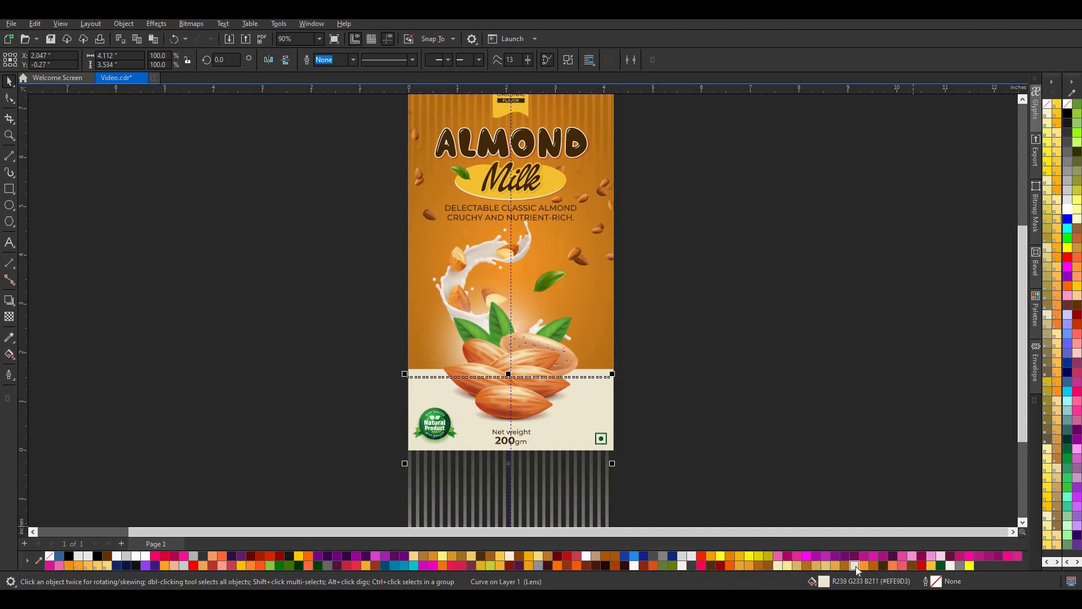
left_click(779, 565)
left_click(948, 565)
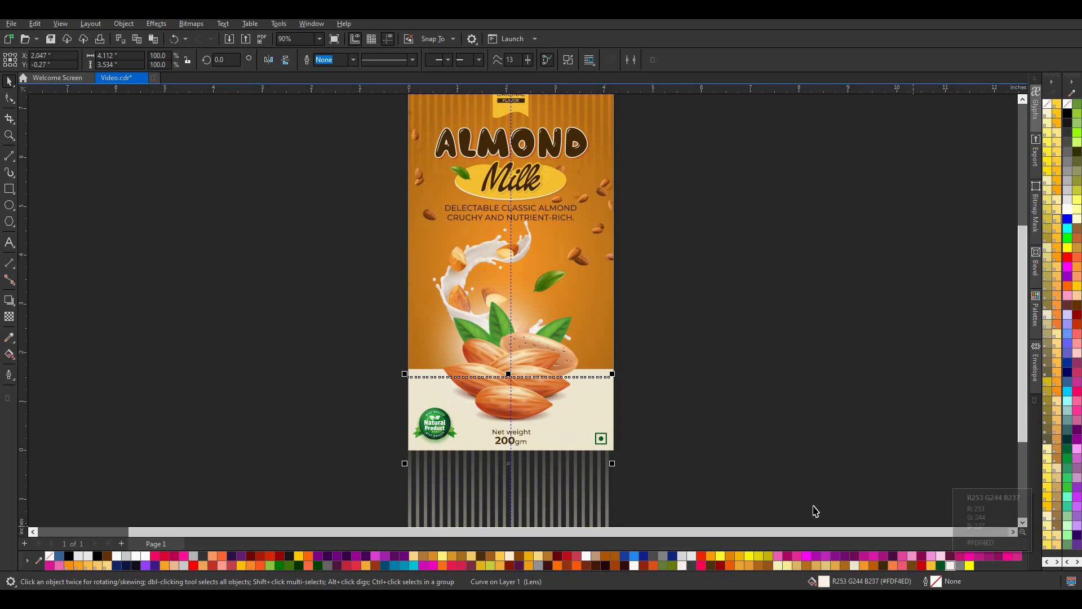
scroll(704, 490, "up", 2)
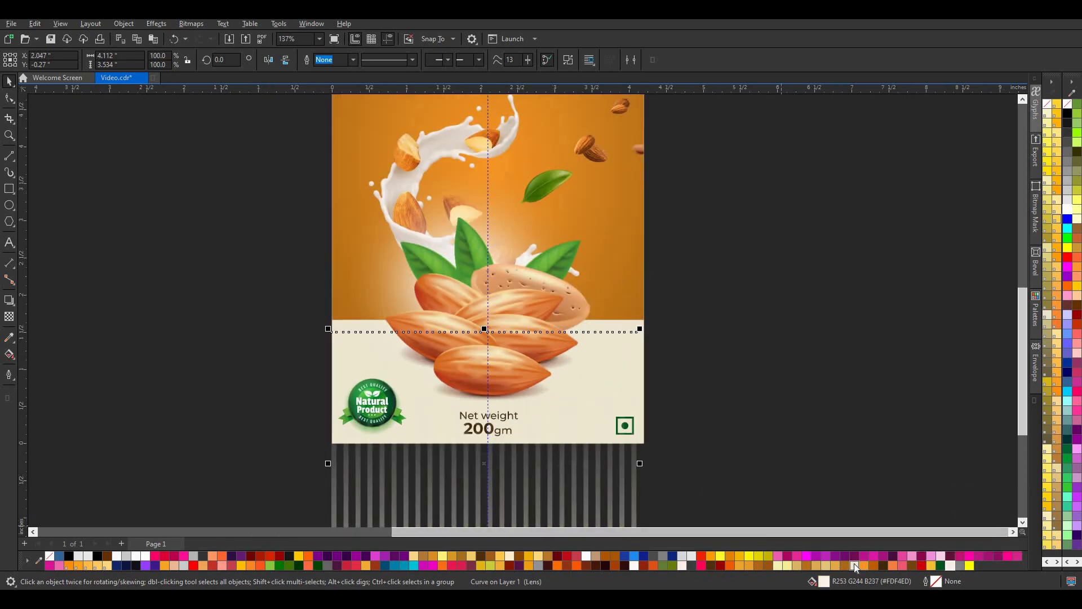
- Tint the lower stripe overlay a darker beige (#E3D5AD) from the palette shade flyout
left_click_drag(854, 564, 901, 564)
scroll(621, 502, "up", 3)
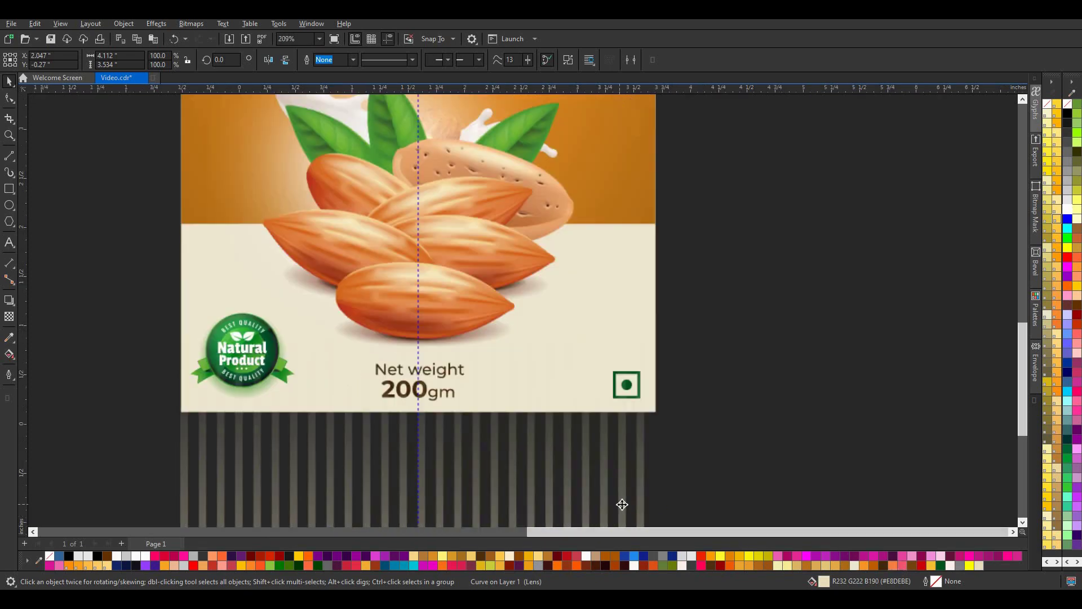
scroll(621, 502, "up", 1)
scroll(620, 416, "down", 3)
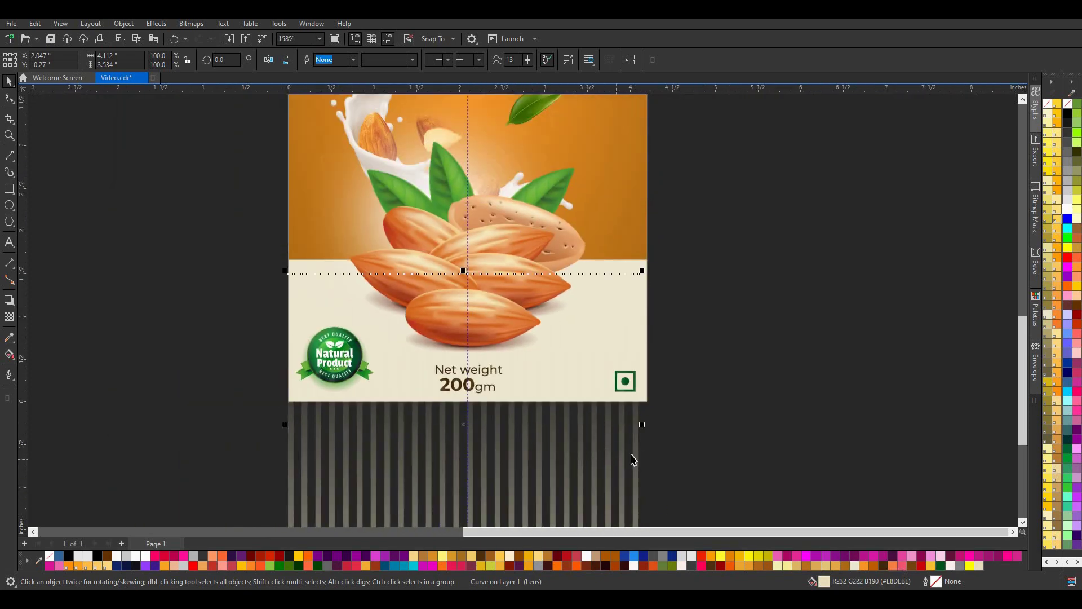
left_click_drag(637, 456, 637, 458)
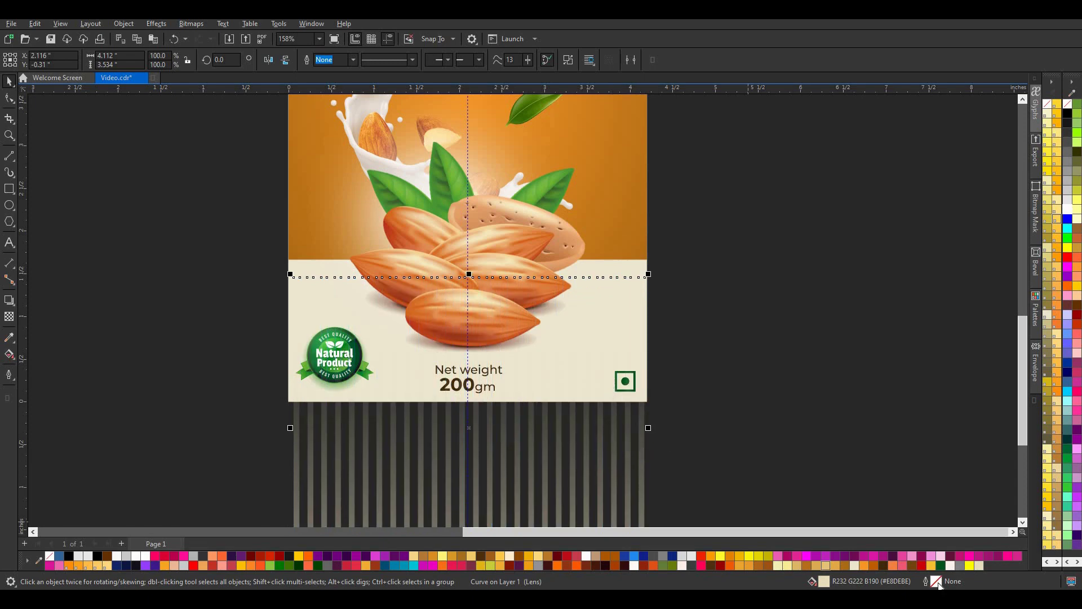
left_click(979, 565)
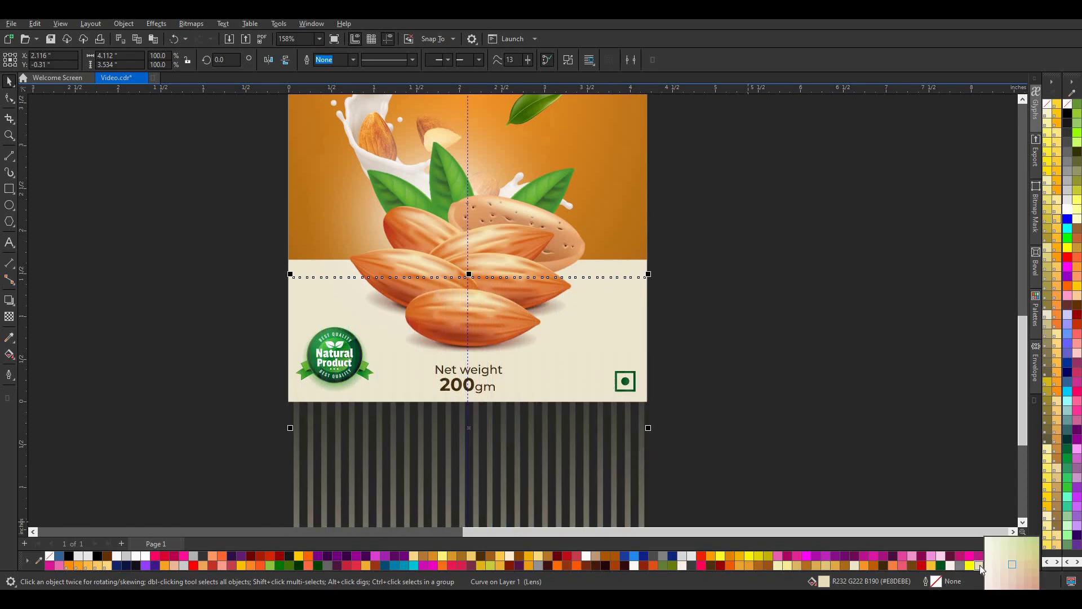
left_click(1019, 563)
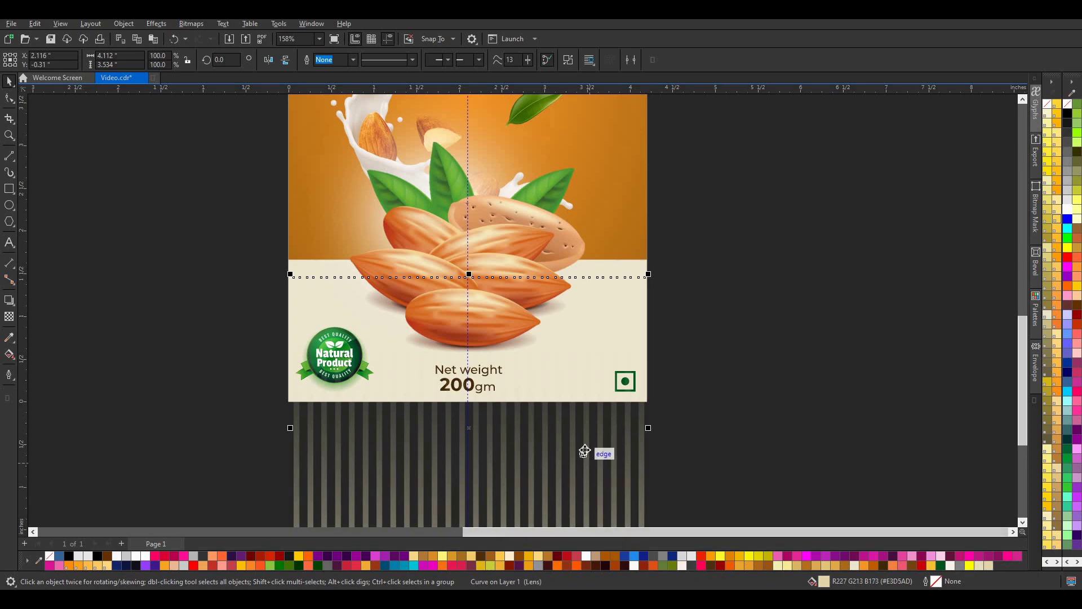
- Align the stripes with the top of the cream base and choose PowerClip Inside
left_click_drag(586, 444, 584, 418)
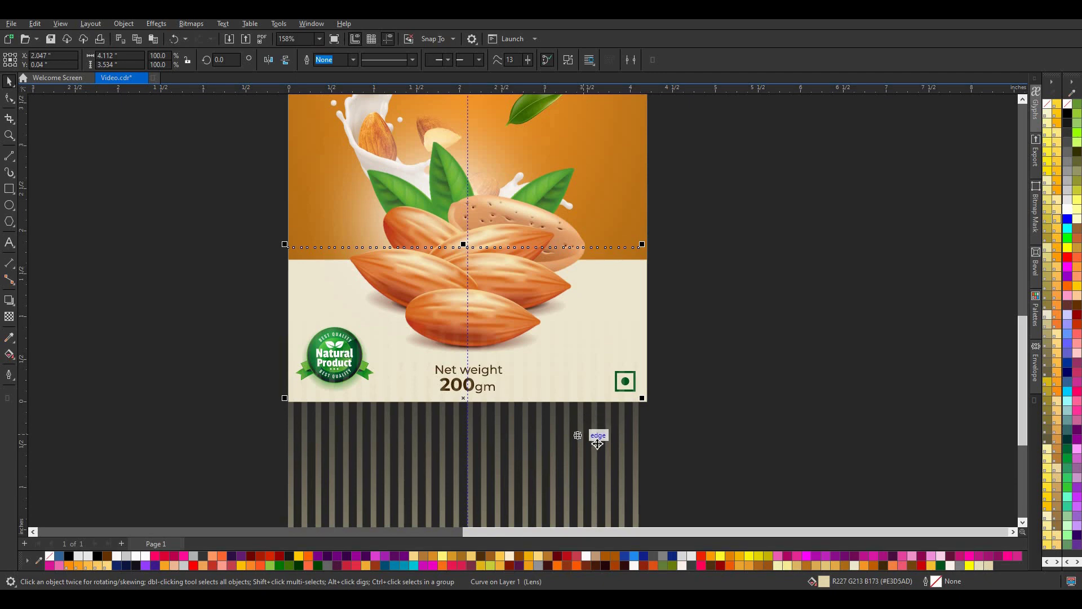
left_click_drag(633, 434, 638, 434)
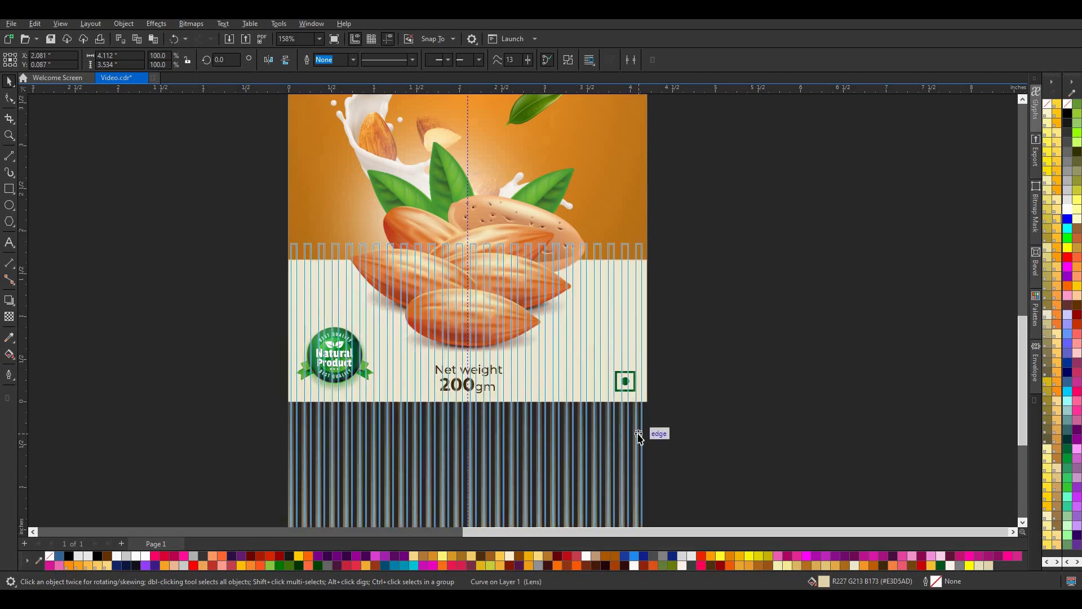
left_click_drag(638, 430, 635, 434)
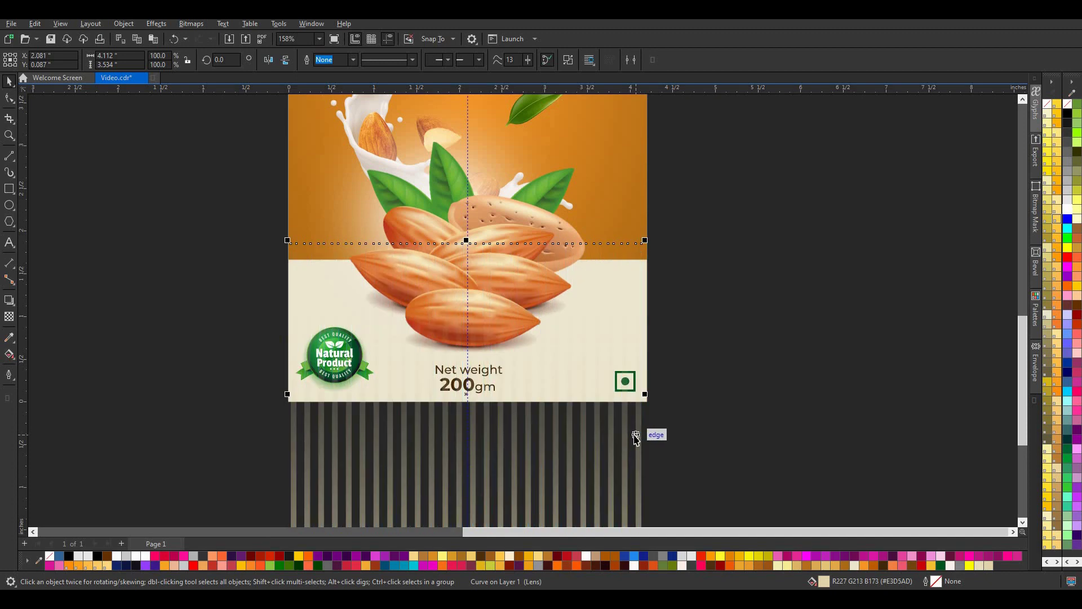
left_click(638, 435)
right_click(637, 432)
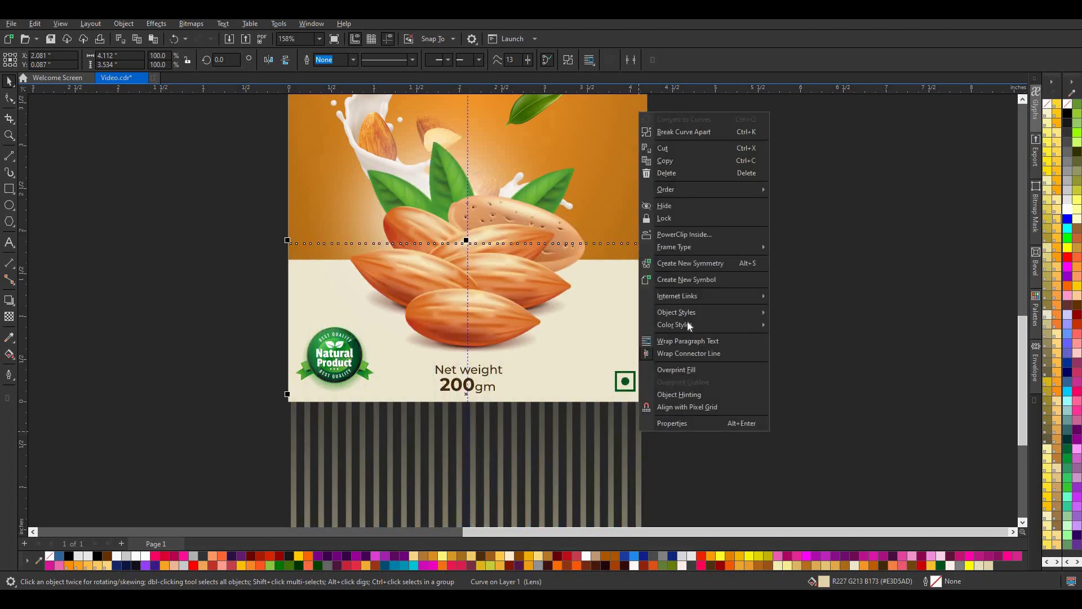
left_click(684, 234)
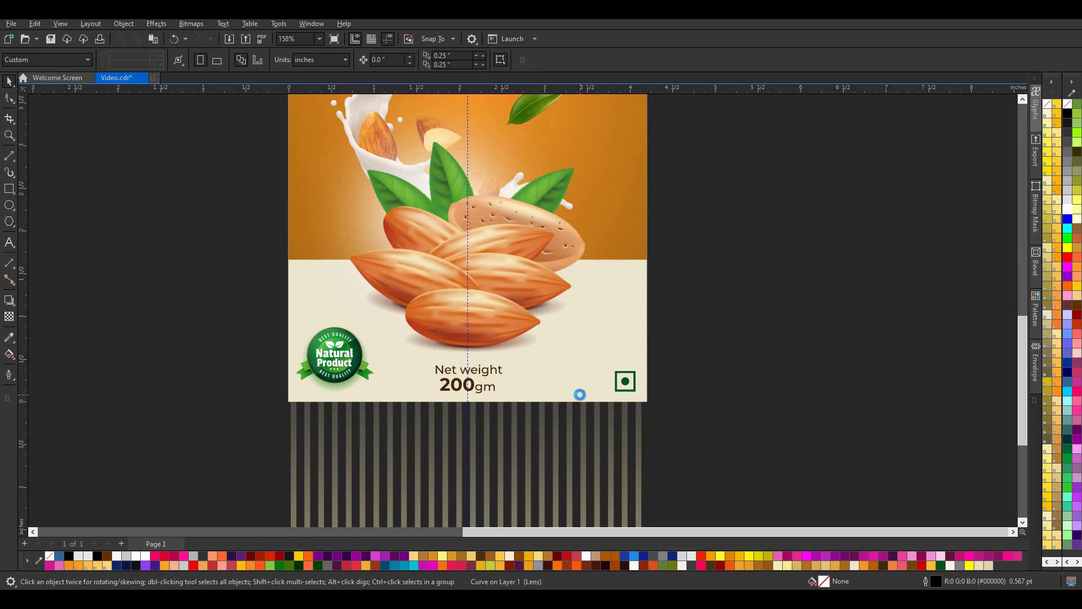
- Zoom out to review the finished almond milk front with the beige stripes clipped inside the pack
scroll(580, 401, "down", 2)
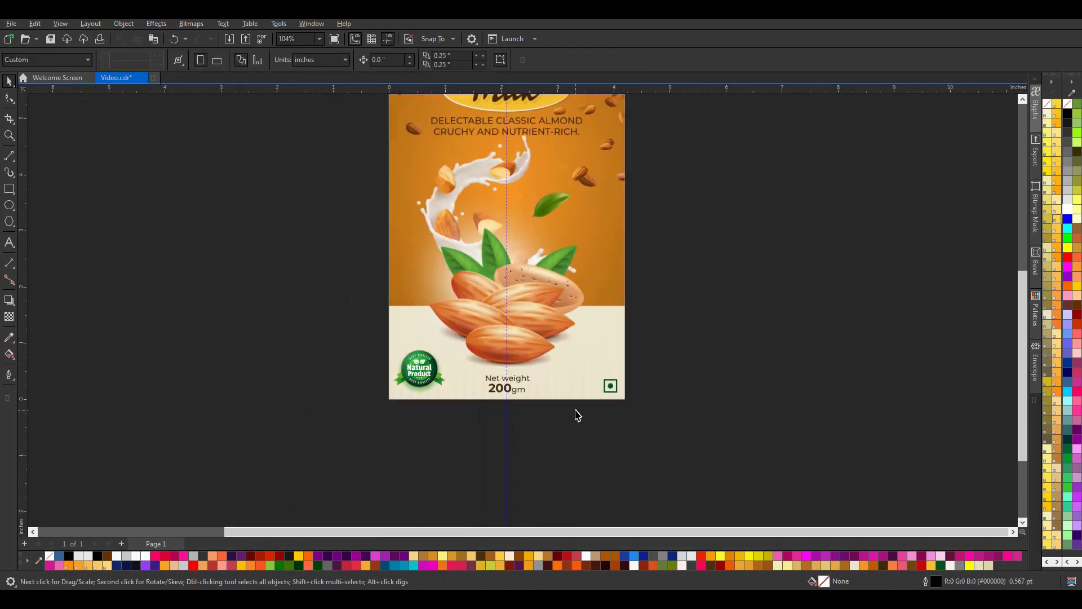
scroll(578, 415, "down", 2)
scroll(592, 295, "down", 1)
scroll(591, 296, "up", 2)
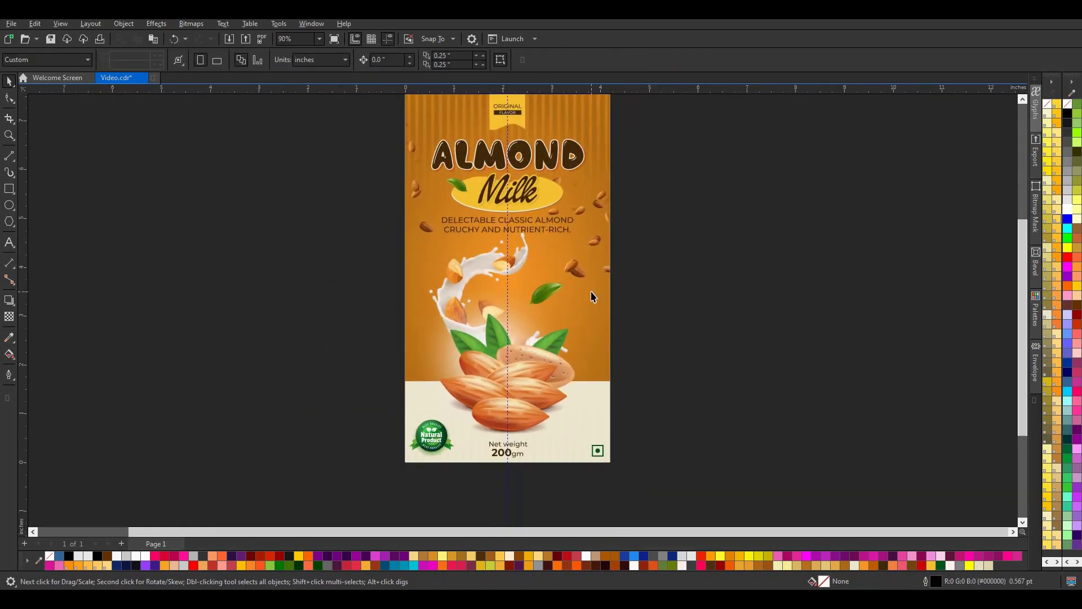
scroll(592, 296, "down", 2)
scroll(597, 254, "up", 2)
scroll(591, 175, "down", 1)
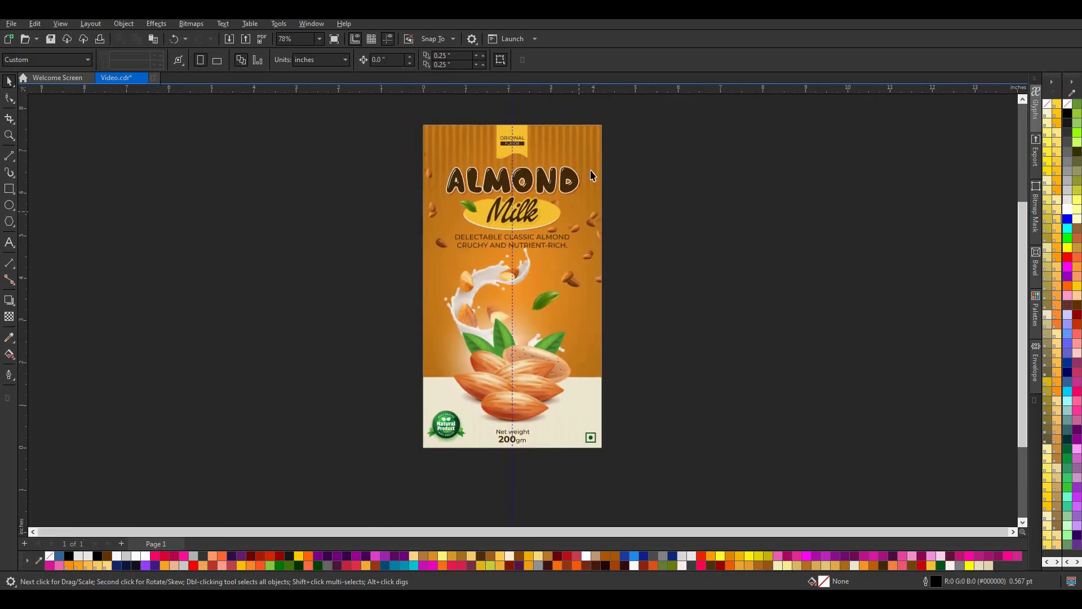
scroll(599, 153, "up", 1)
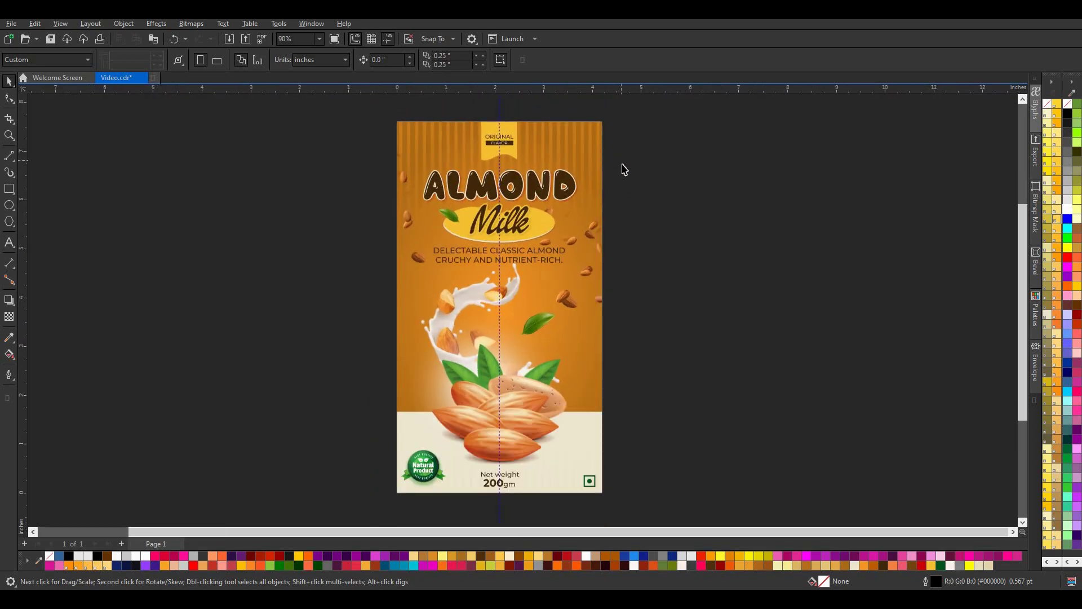